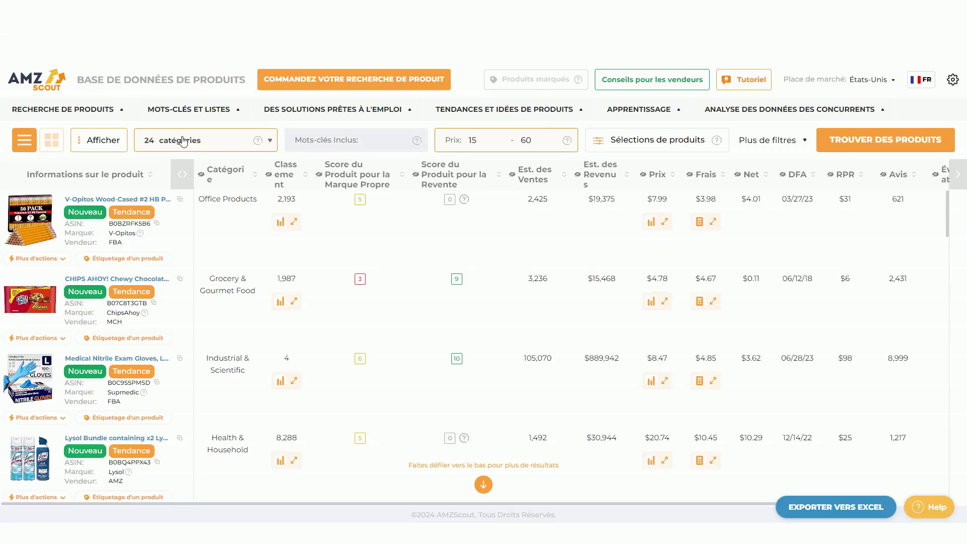
mouse_move(118, 115)
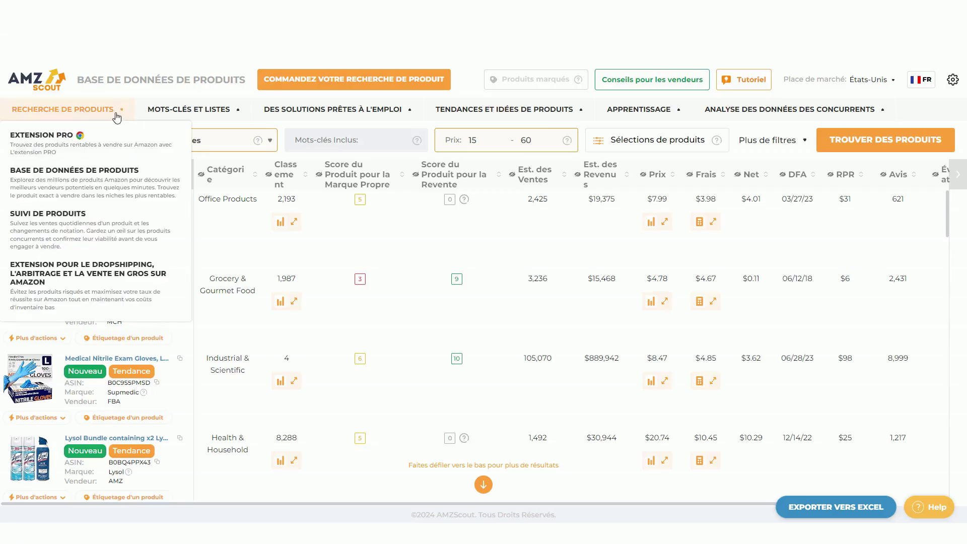
mouse_move(316, 115)
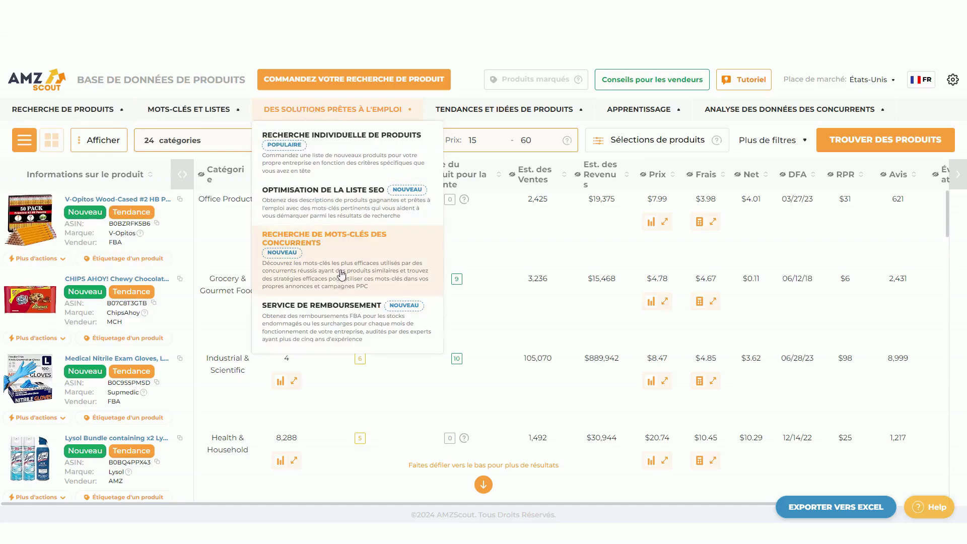
mouse_move(509, 112)
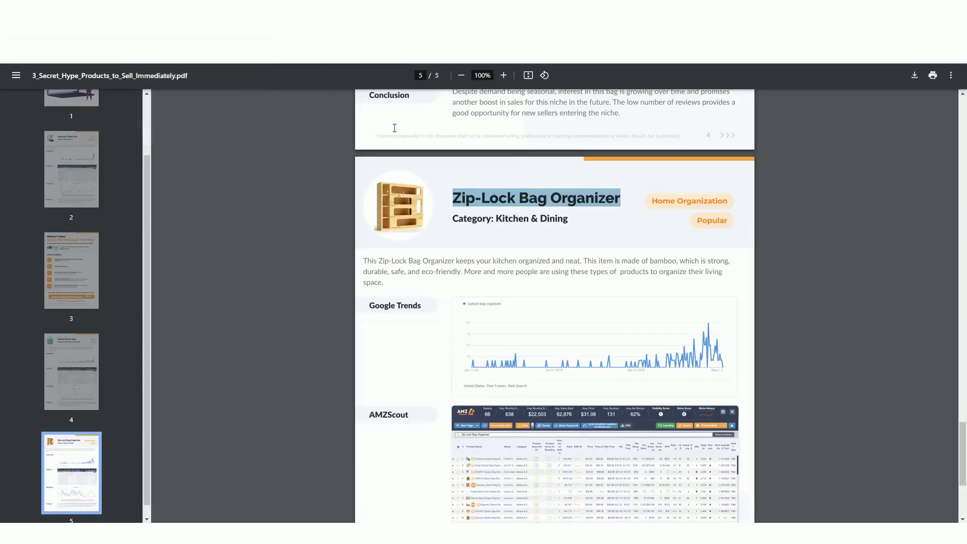
Find the Magnetic Fidget Pen page in the product report PDF and highlight the start of its title
scroll(394, 128, up, 3)
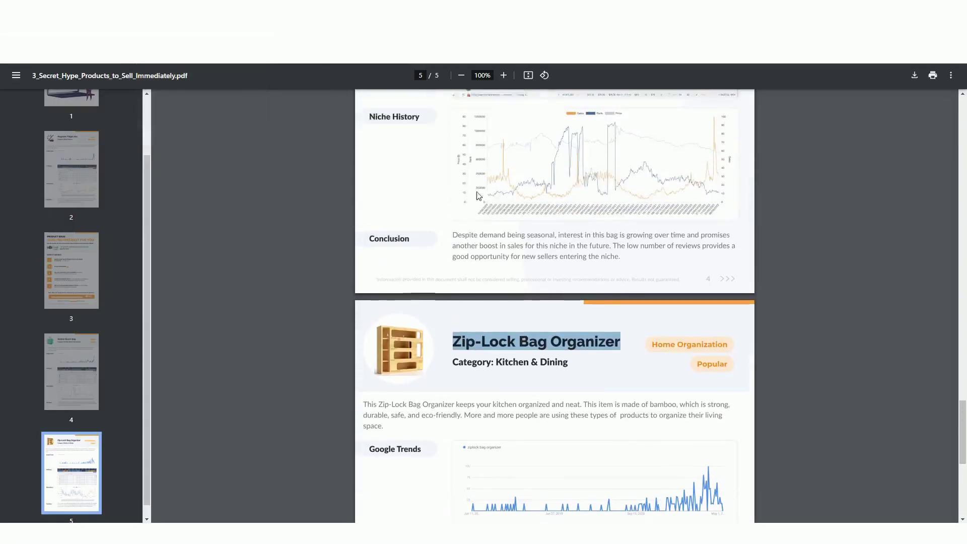
click(520, 357)
scroll(520, 358, up, 8)
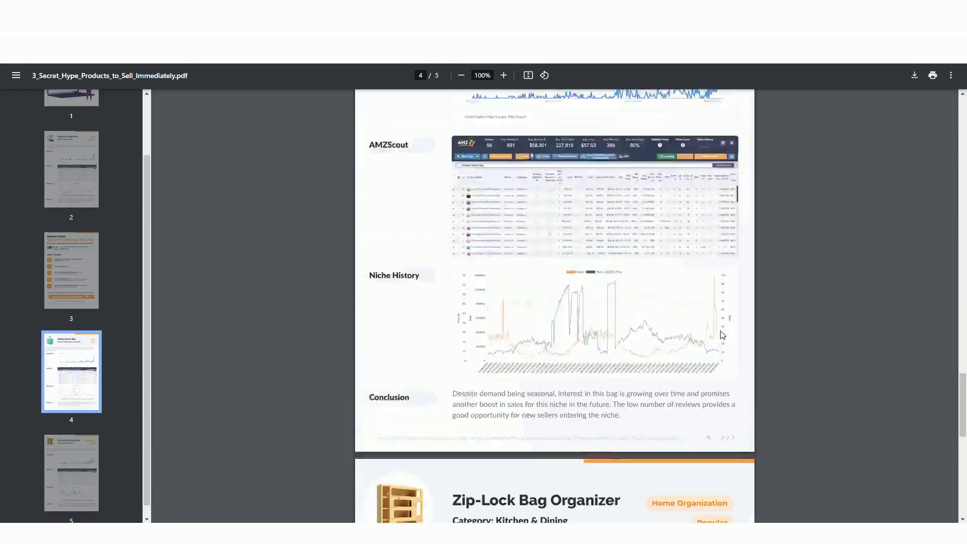
drag(963, 375, 966, 191)
drag(462, 116, 507, 122)
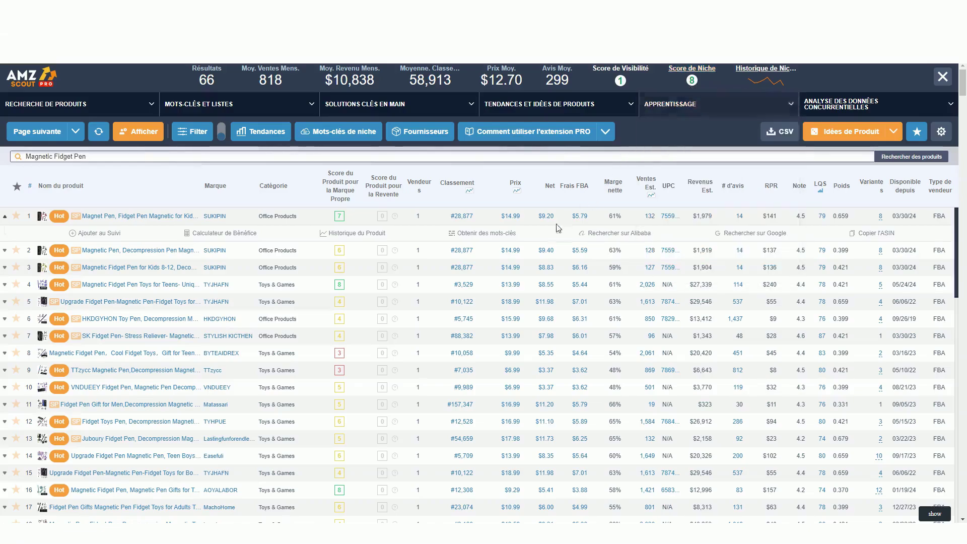
Leave the AMZScout results for the Amazon home page and search Amazon for "Magnetic Fidget Pen"
scroll(449, 286, down, 1)
scroll(449, 286, up, 1)
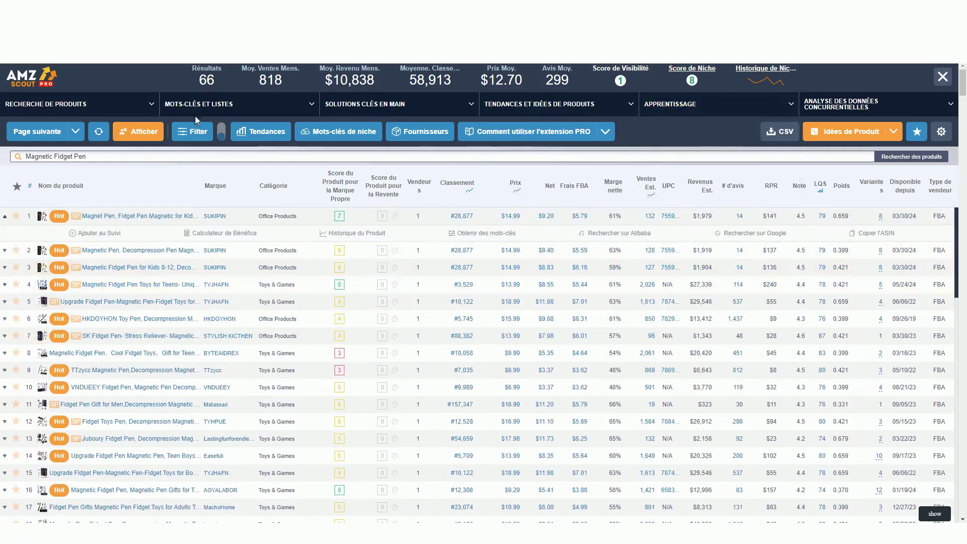
key(alt+Left)
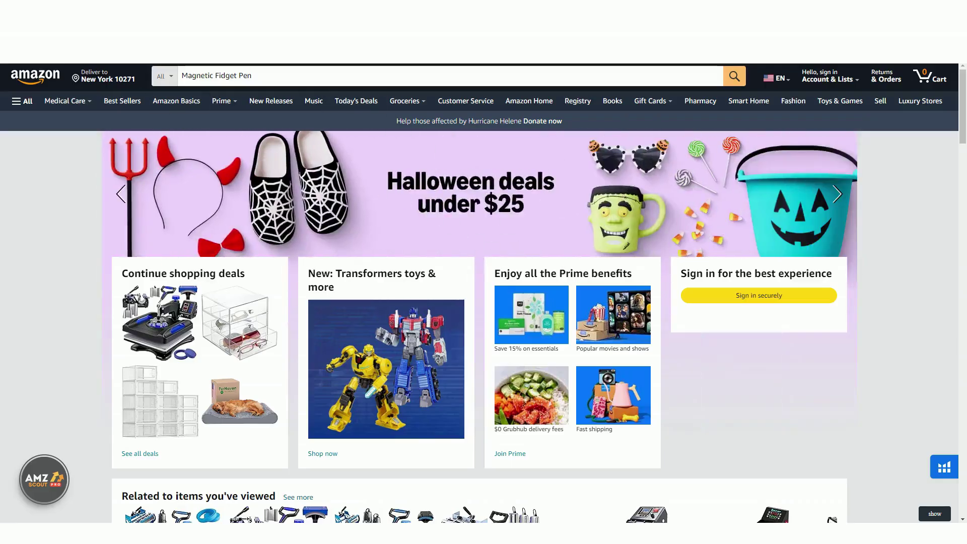
click(273, 75)
key(Return)
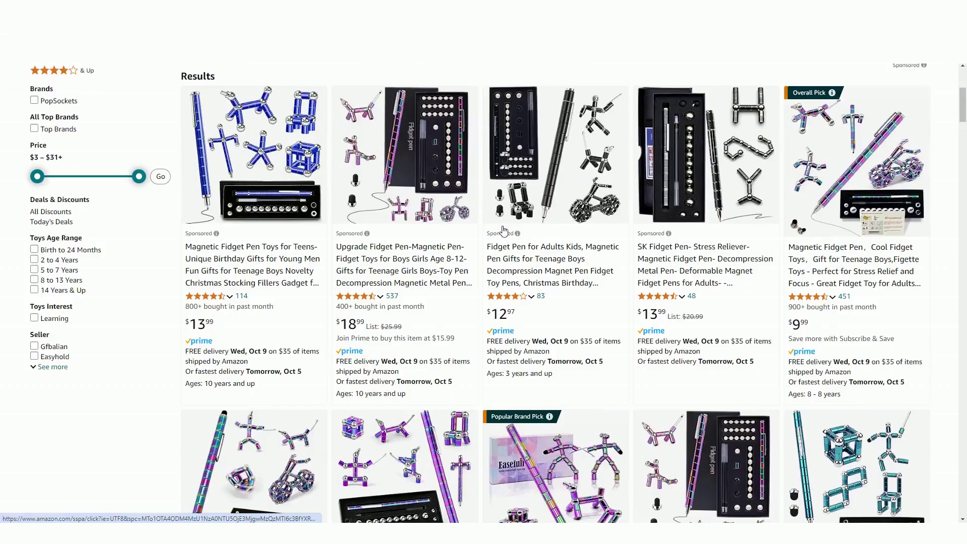
Examine the Magnetic Fidget Pen listings on Amazon, comparing their monthly sales, revenue, net profit and launch dates
scroll(491, 256, down, 7)
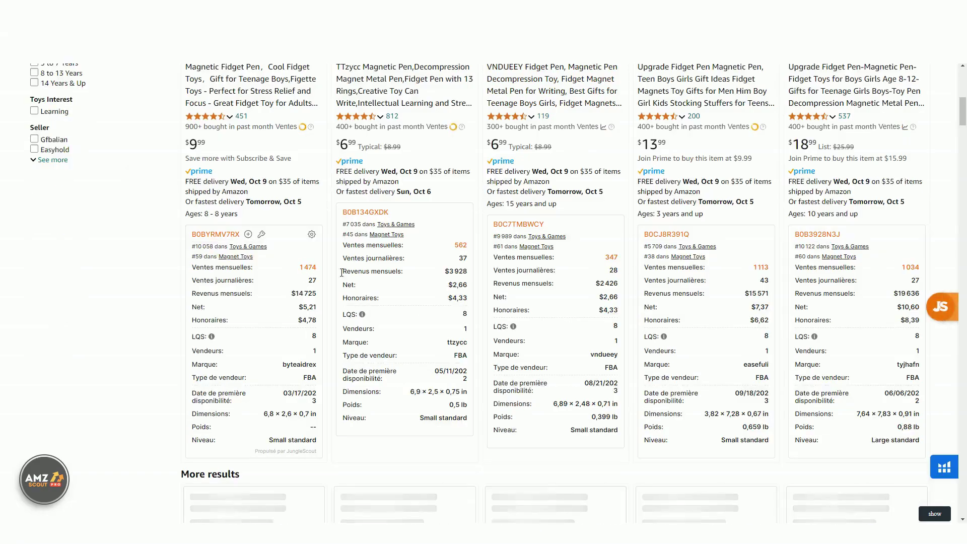
scroll(584, 305, up, 4)
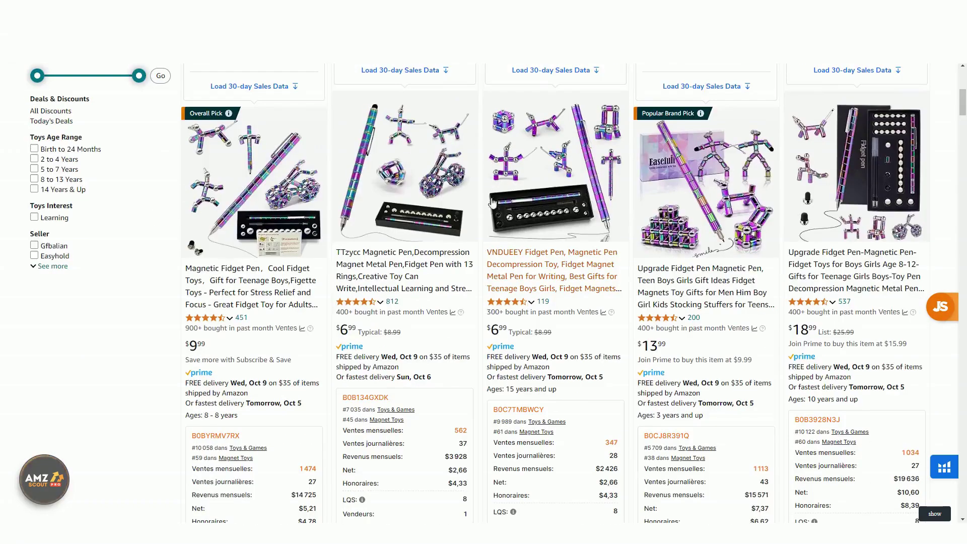
scroll(584, 308, down, 5)
scroll(583, 309, down, 20)
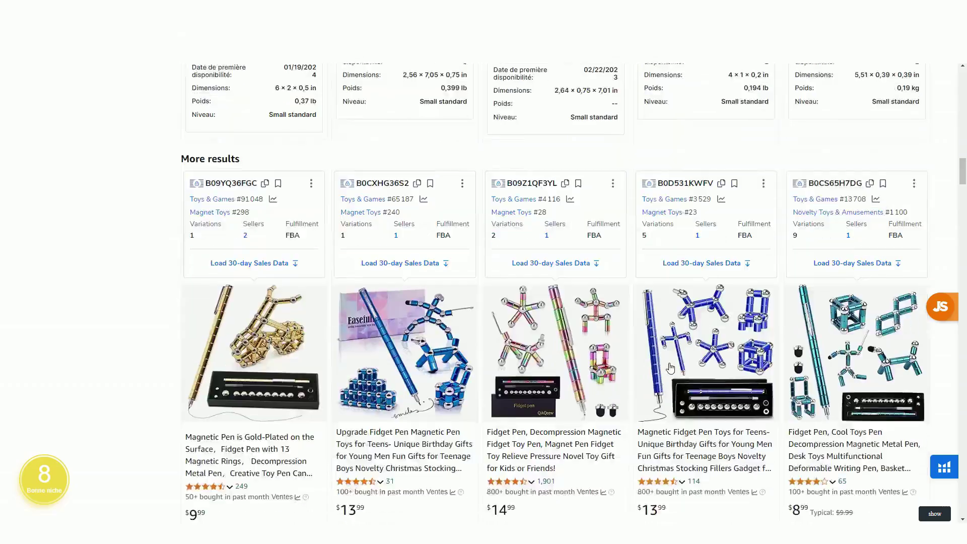
drag(960, 197, 949, 319)
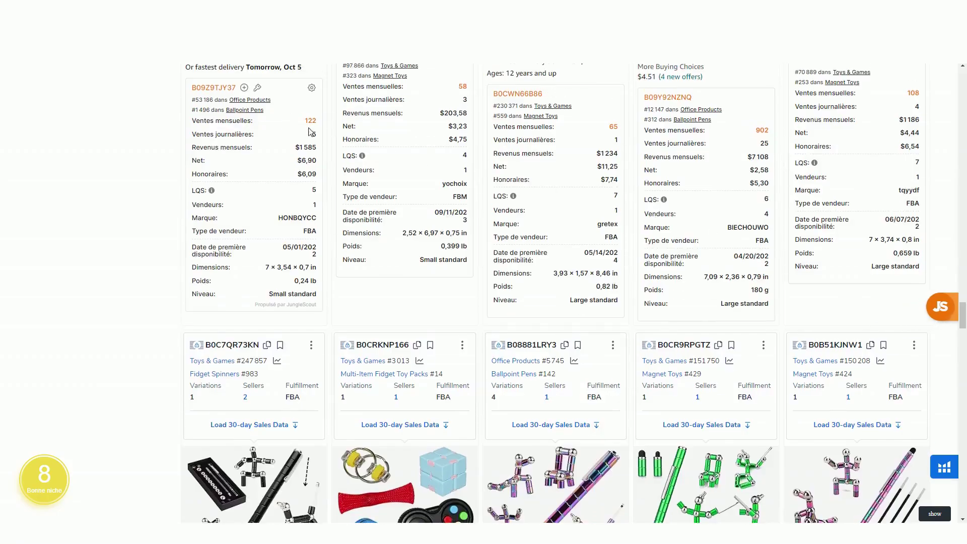
scroll(635, 262, down, 9)
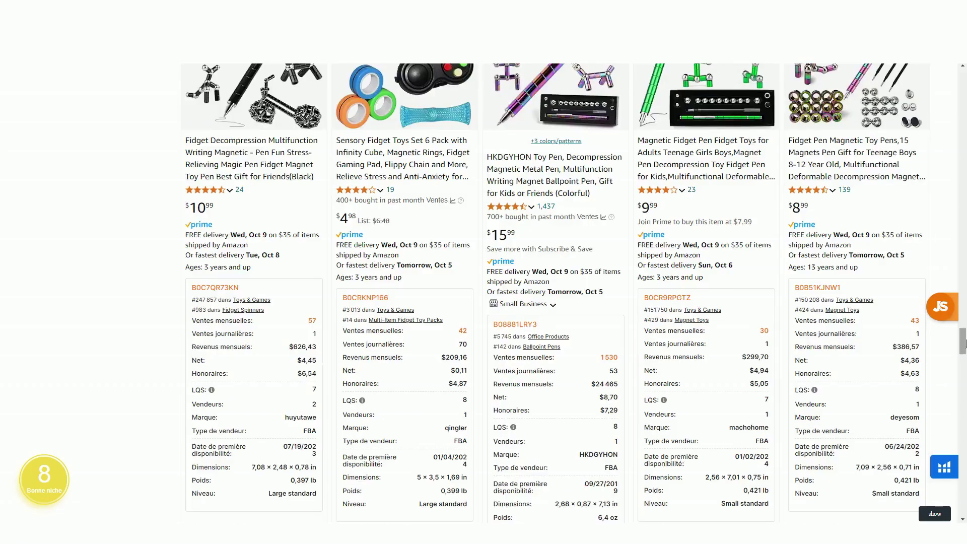
drag(963, 343, 960, 364)
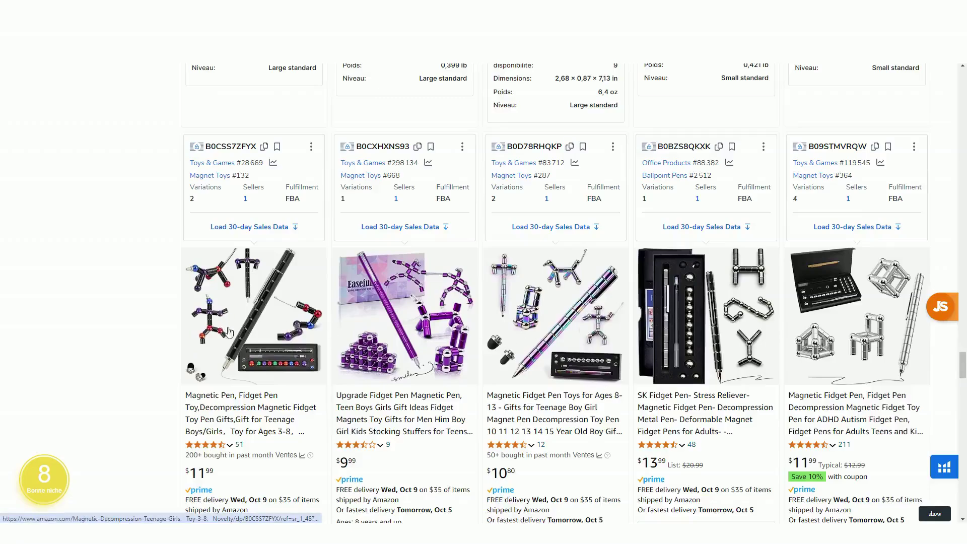
drag(963, 375, 962, 108)
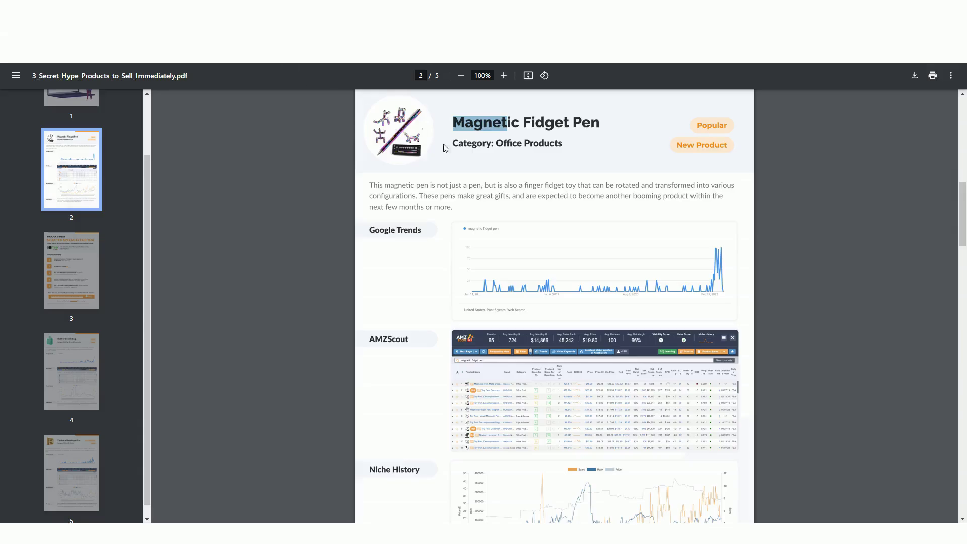
Read the competition and demand criteria in the Rubber Beach Bag niche score, and close the breakdown
scroll(547, 231, down, 15)
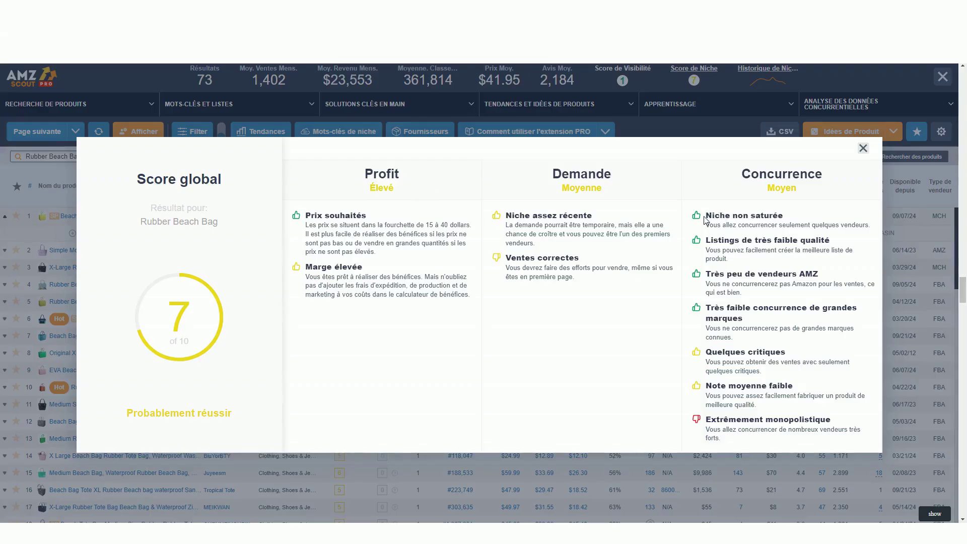
drag(705, 220, 725, 259)
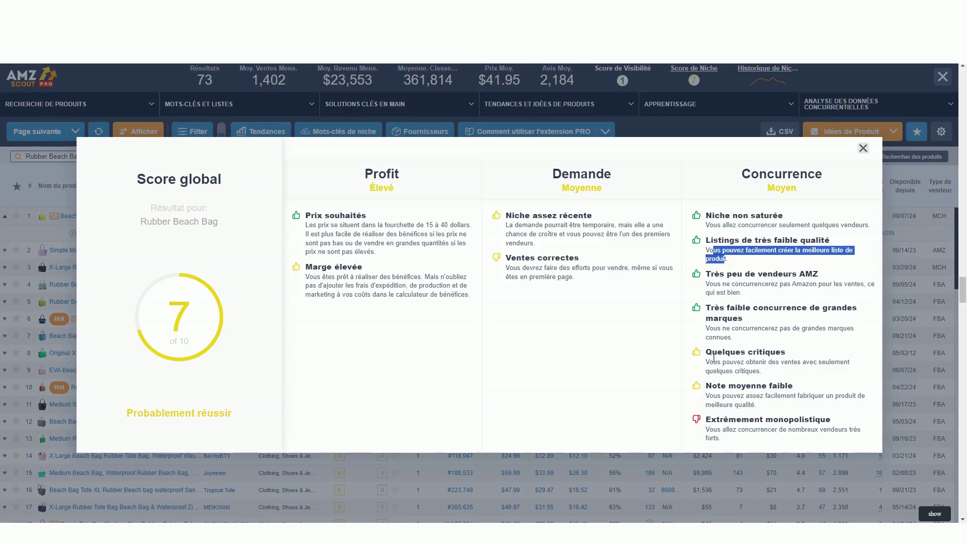
drag(511, 257, 543, 258)
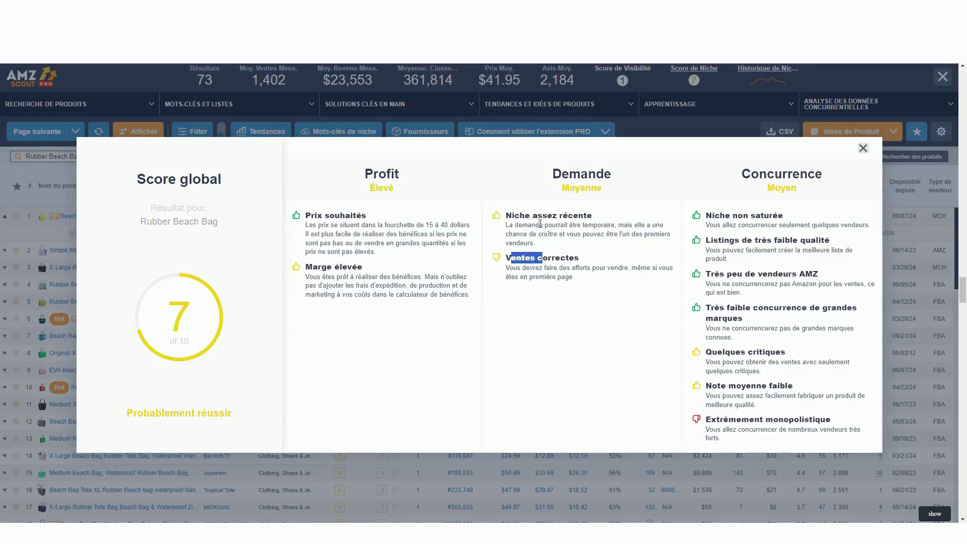
click(540, 223)
click(864, 148)
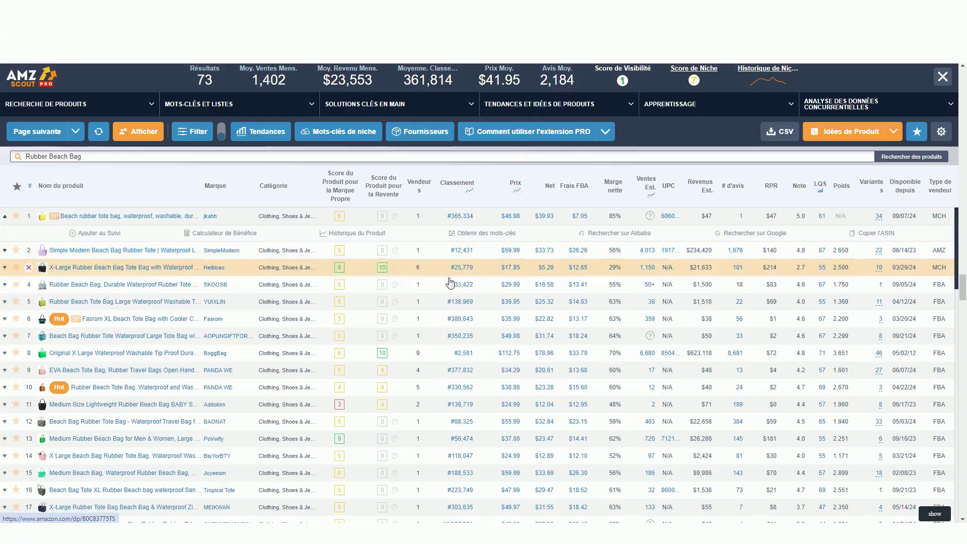
Examine the prices, estimated sales and revenues of the products in the Rubber Beach Bag results table
mouse_move(668, 315)
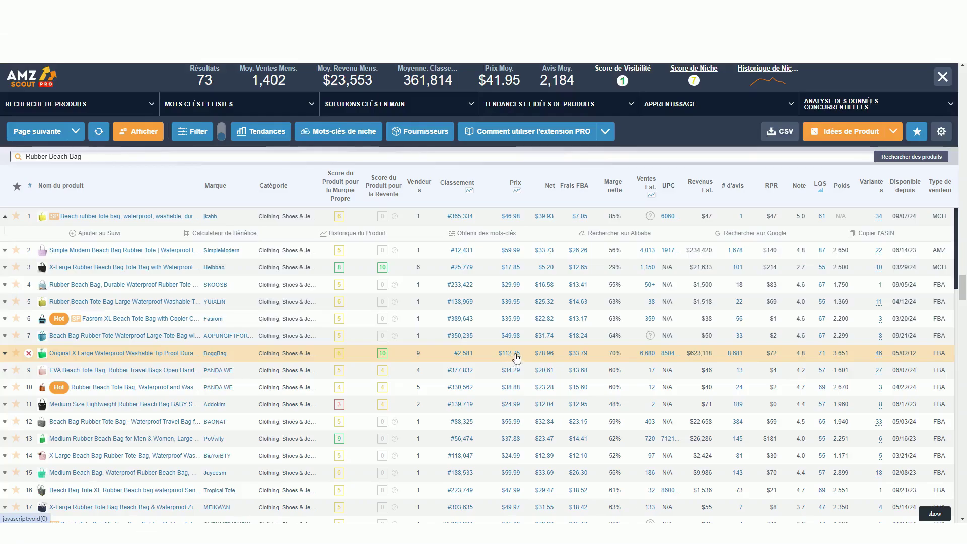
scroll(649, 362, down, 5)
scroll(650, 365, down, 4)
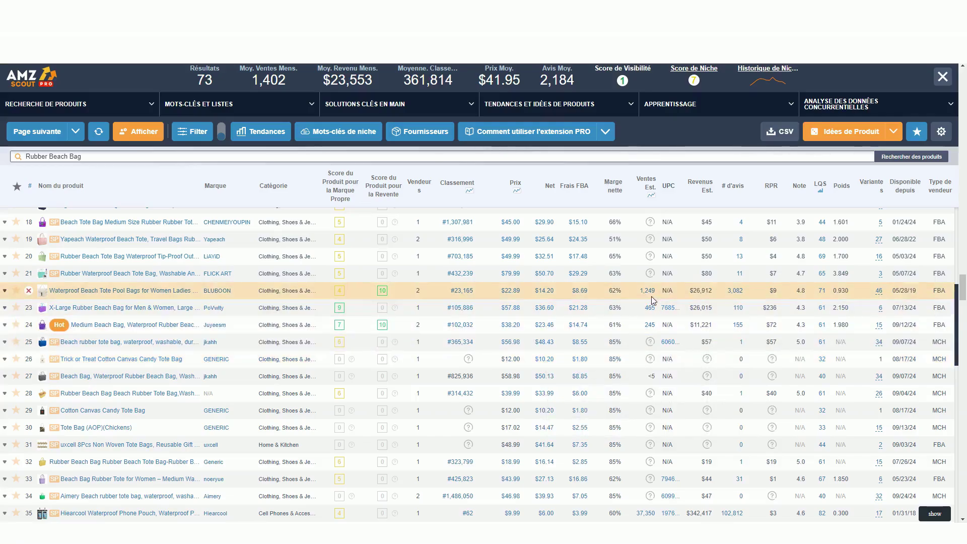
scroll(657, 311, down, 3)
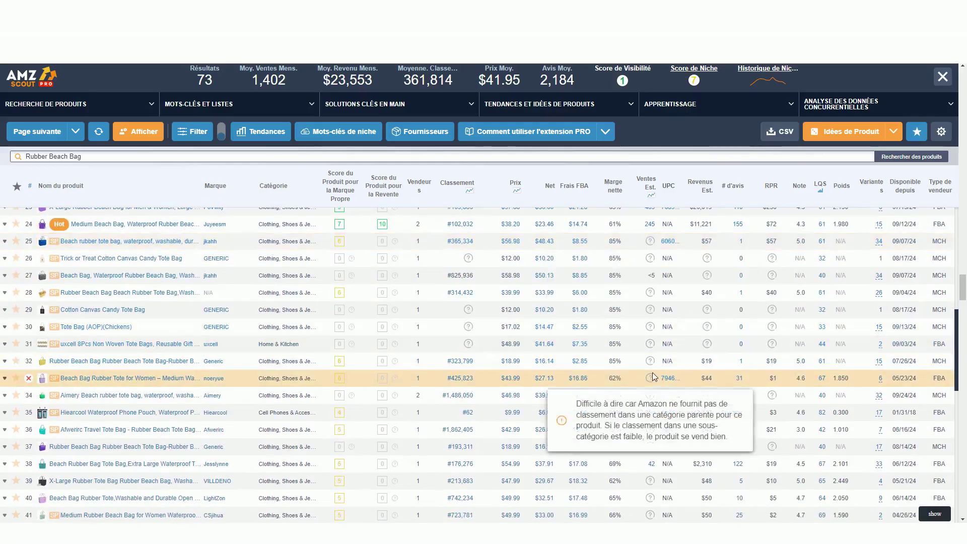
scroll(639, 356, up, 12)
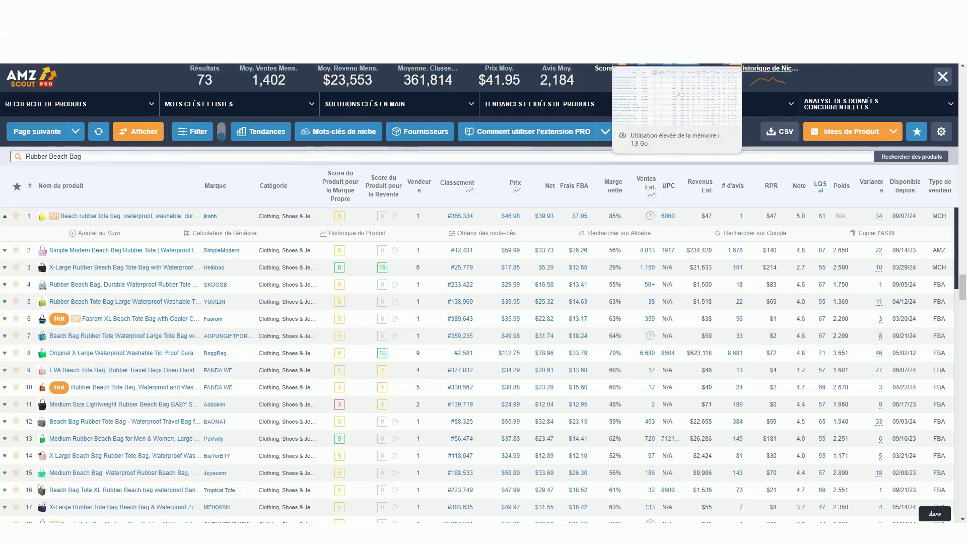
Switch to the "interactive baby animal" results and request a product idea from there
click(650, 10)
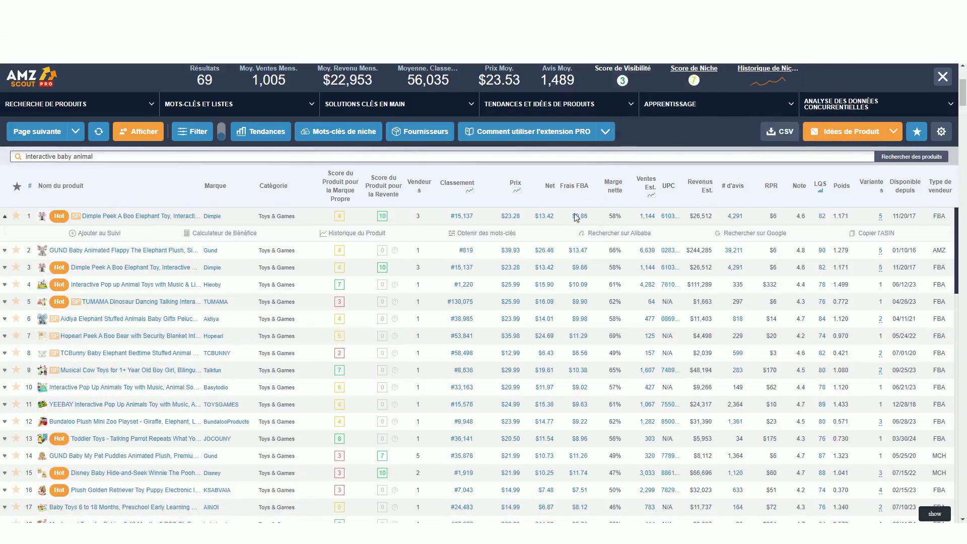
click(852, 135)
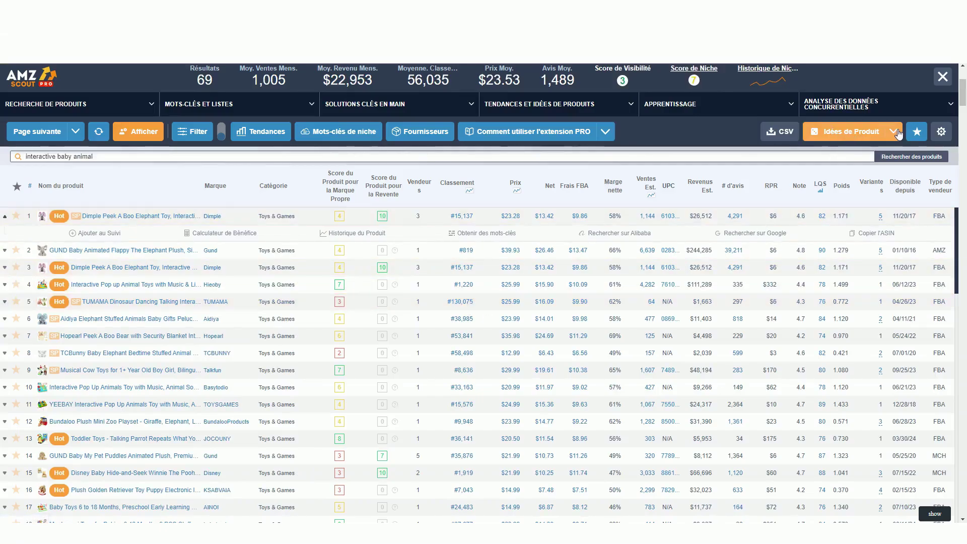
click(837, 154)
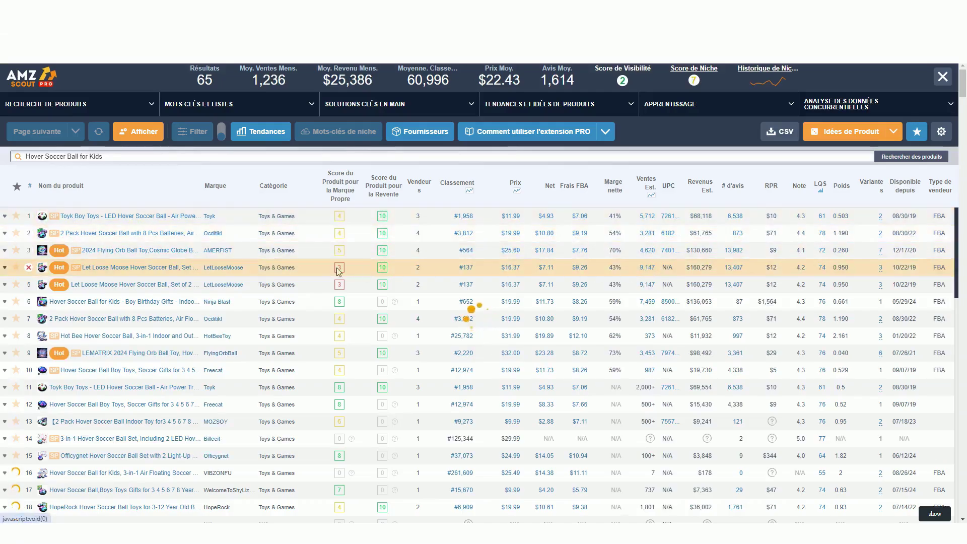
Open the Amazon listing of the fifth-ranked Let Loose Moose Hover Soccer Ball and look through its images and details
click(115, 285)
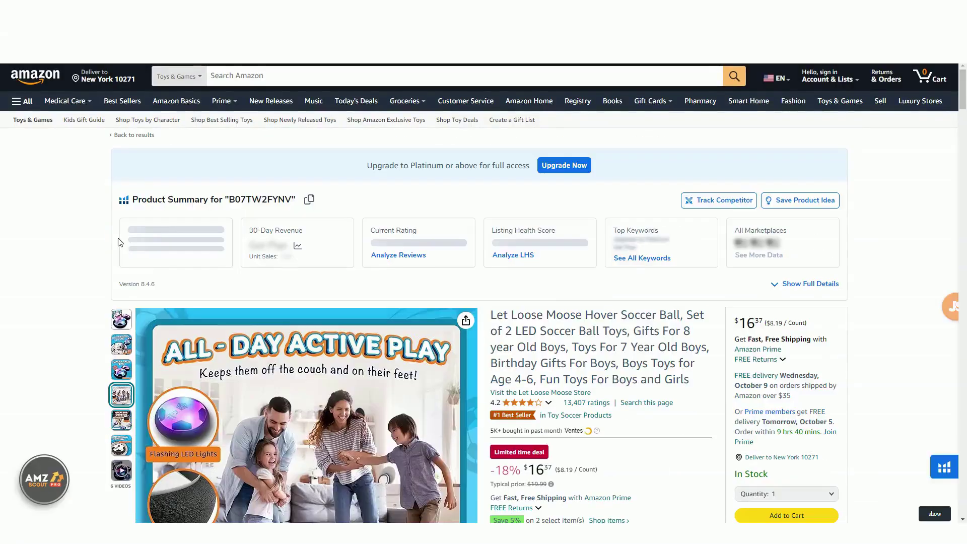
mouse_move(121, 344)
scroll(121, 346, down, 1)
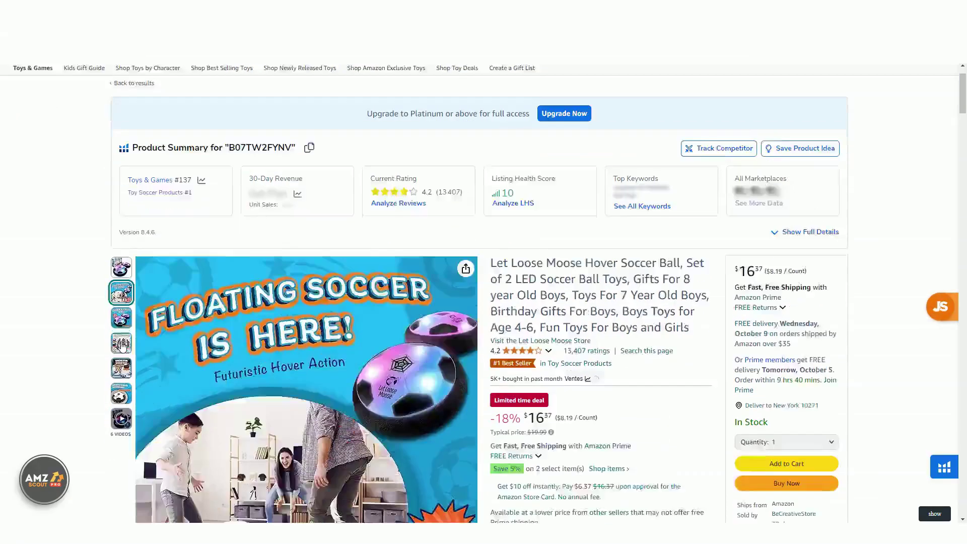
scroll(123, 345, down, 5)
mouse_move(129, 174)
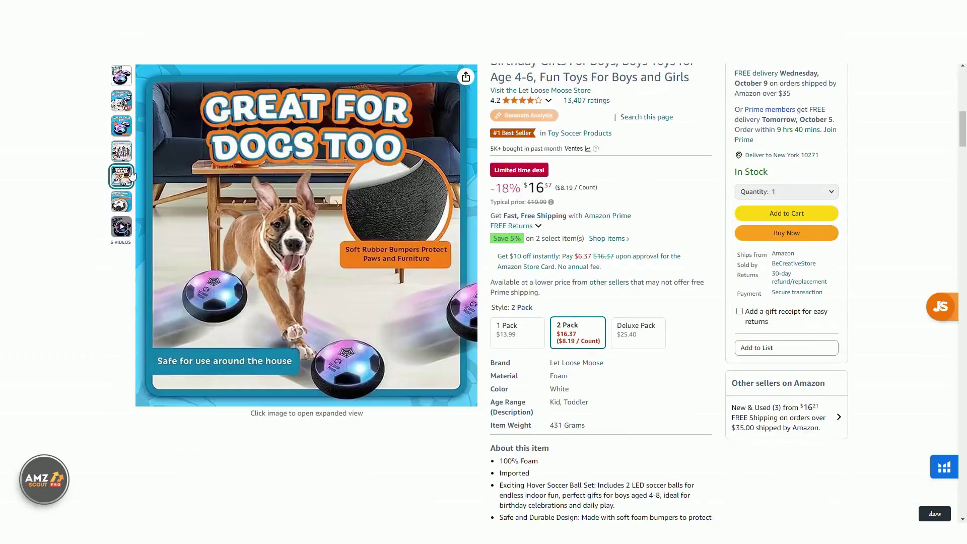
mouse_move(124, 108)
scroll(124, 108, up, 2)
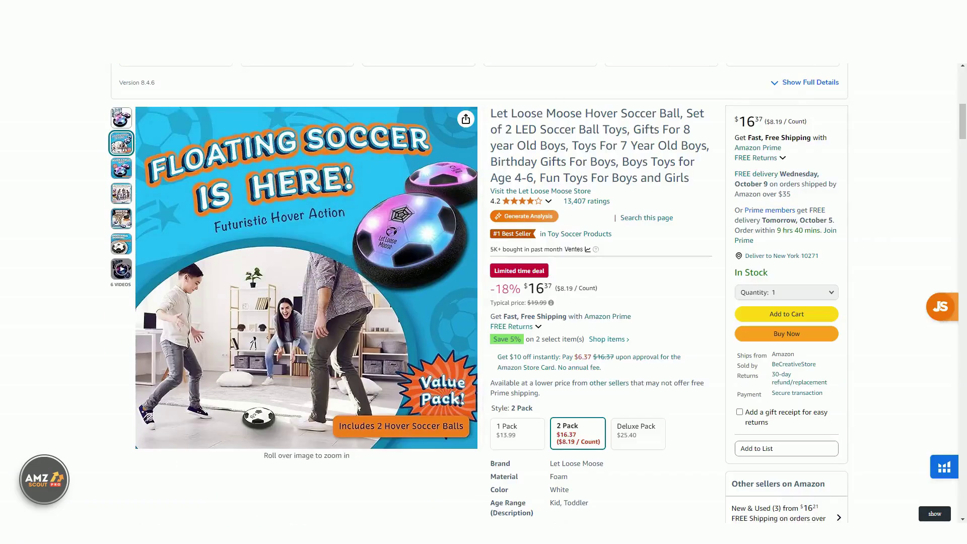
Return to the "Hover Soccer Ball for Kids" results and examine the competitors' estimated sales further down the table
key(ctrl+shift+Tab)
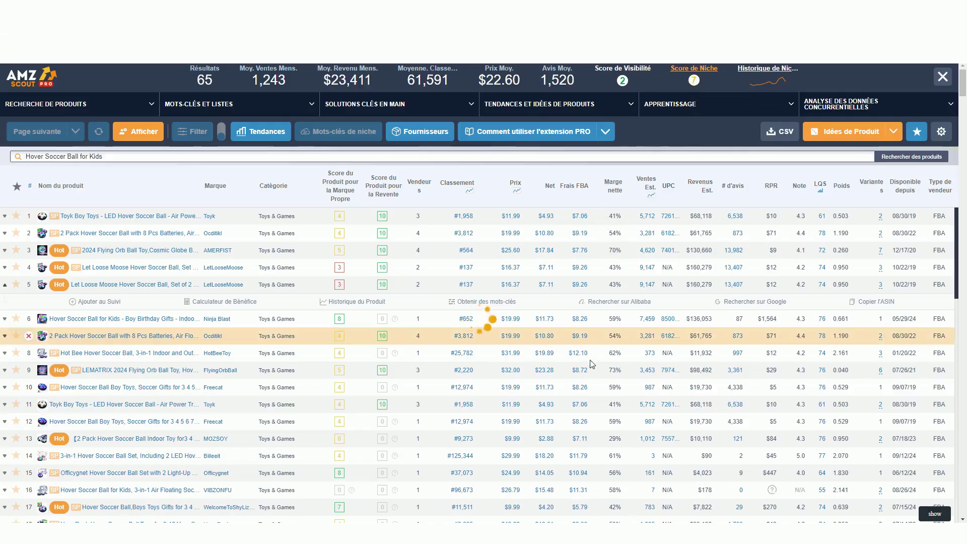
scroll(651, 260, down, 1)
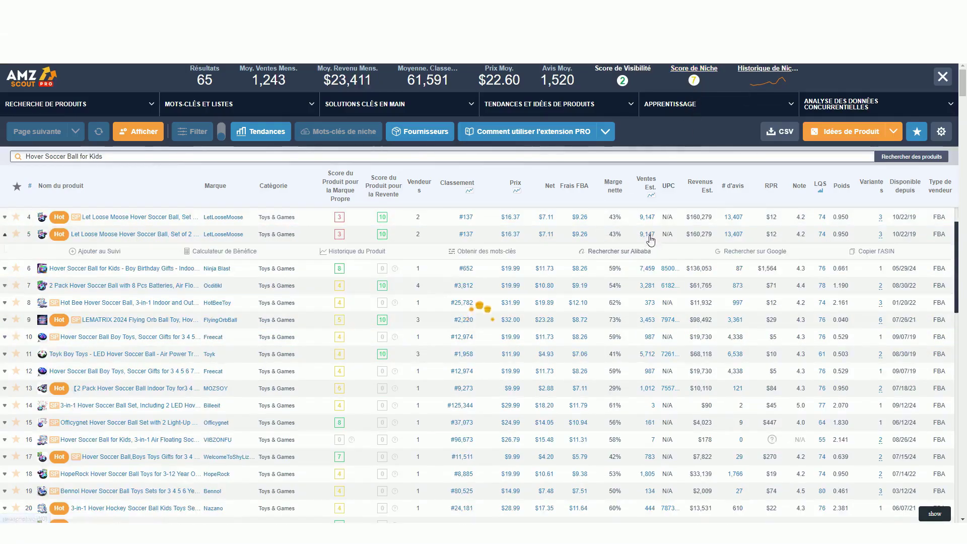
click(651, 292)
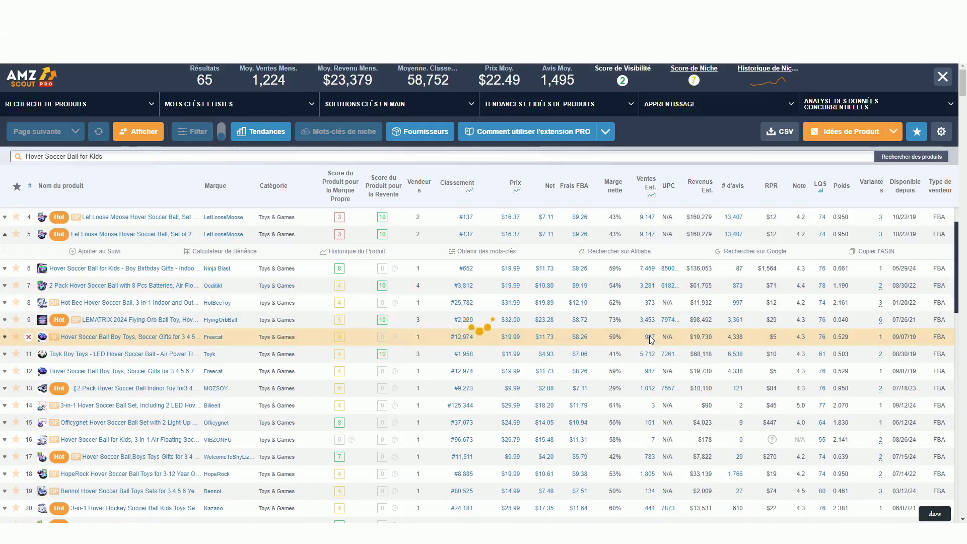
scroll(648, 345, down, 3)
scroll(645, 350, down, 1)
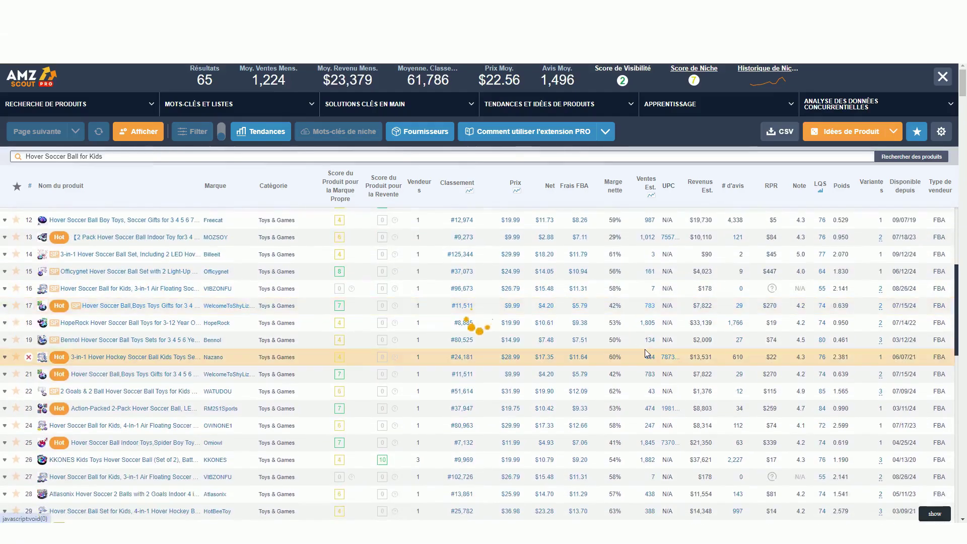
Examine the product images and estimated sales of the competitors throughout the "Hover Soccer Ball for Kids" results table
scroll(645, 350, down, 1)
mouse_move(43, 361)
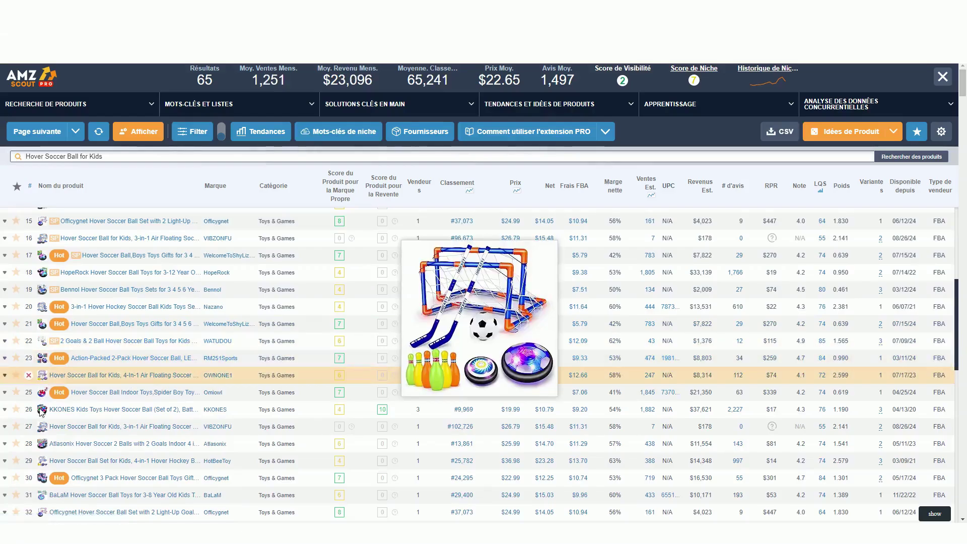
mouse_move(41, 401)
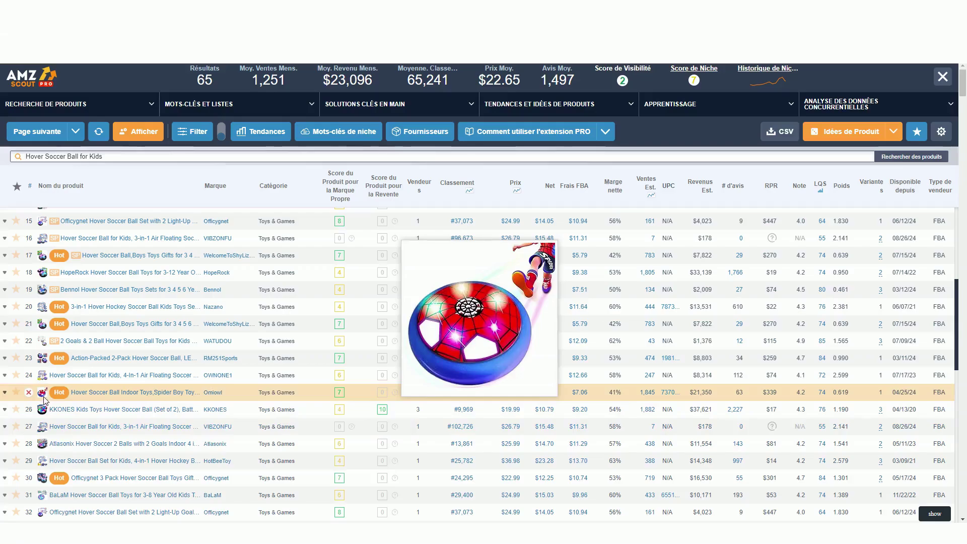
mouse_move(42, 466)
scroll(41, 464, down, 1)
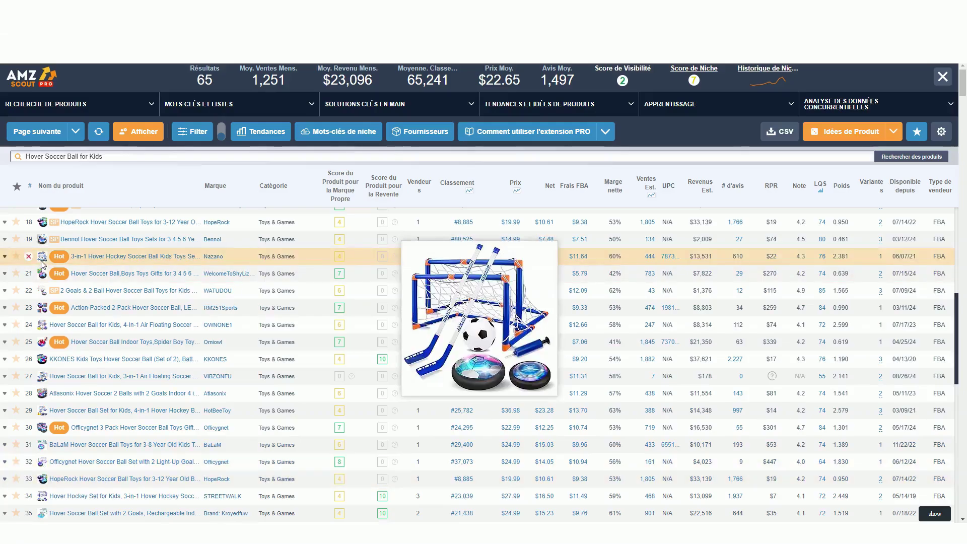
scroll(43, 263, up, 2)
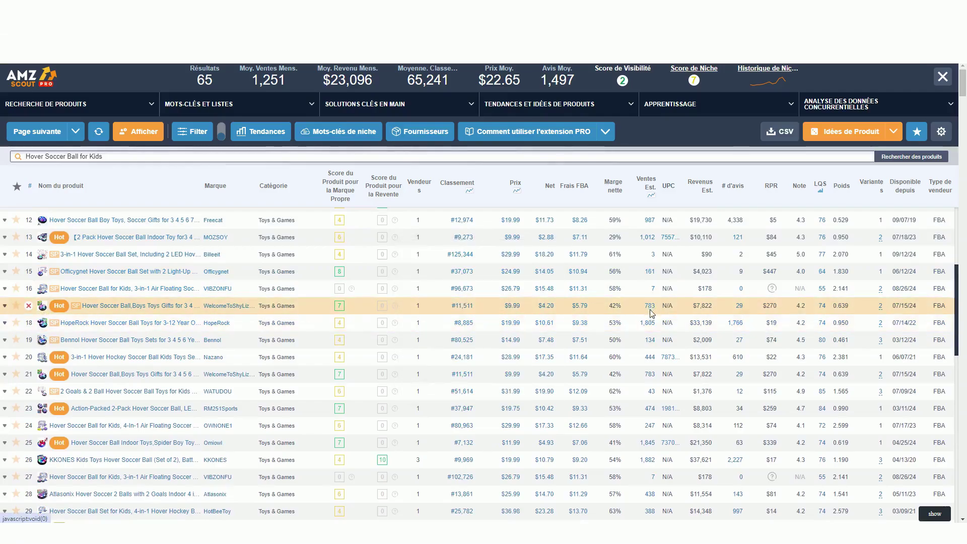
scroll(530, 345, down, 8)
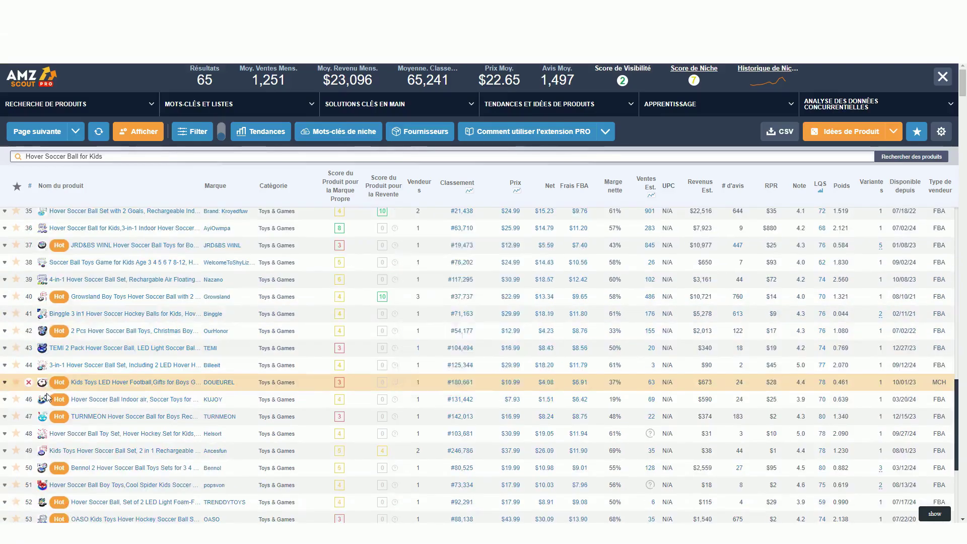
scroll(104, 396, down, 2)
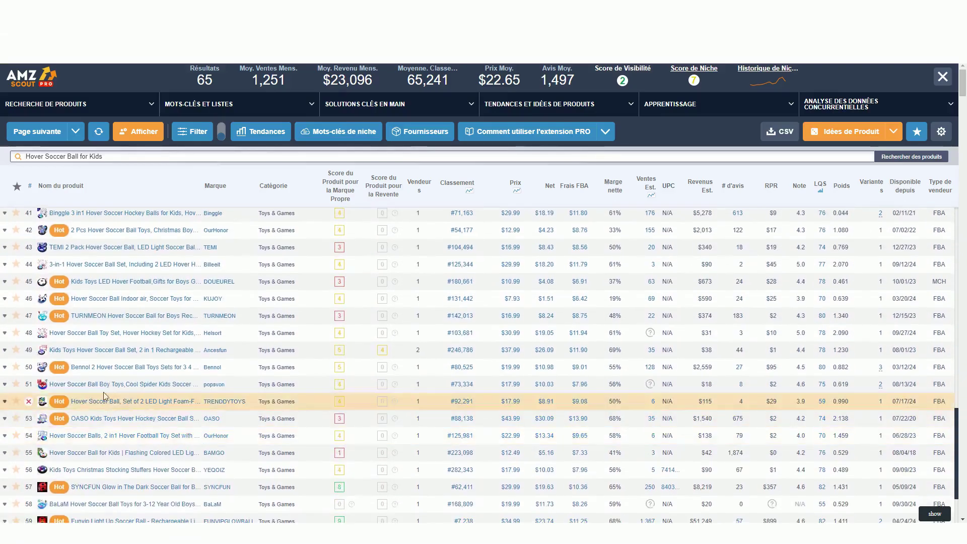
scroll(105, 395, up, 8)
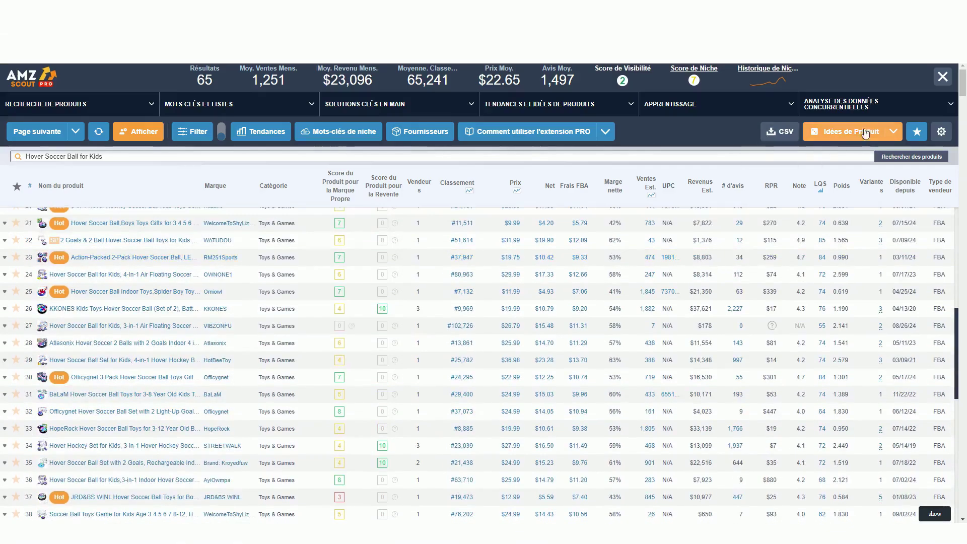
Switch to the AMZScout product database and restrict the category filter to Sports | Outdoors & Fitness only
click(865, 133)
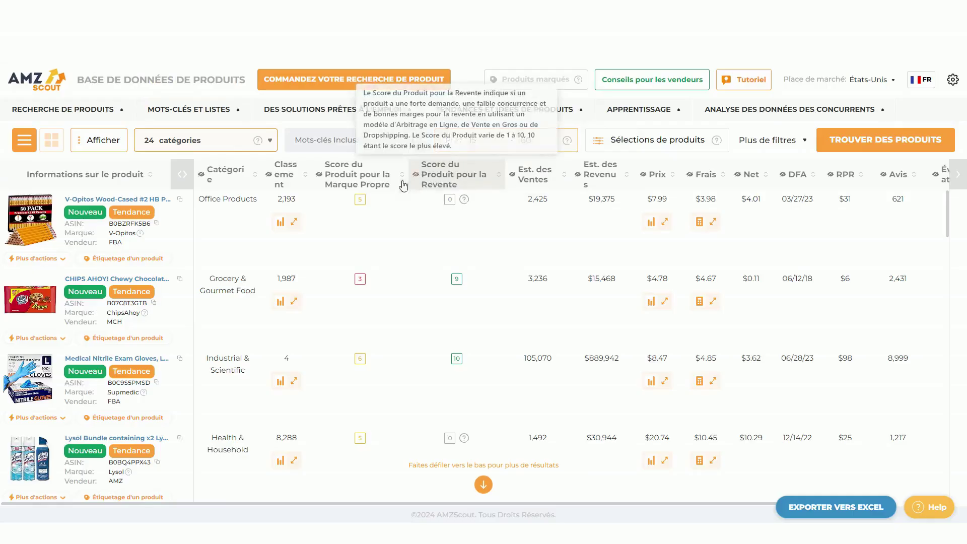
click(242, 140)
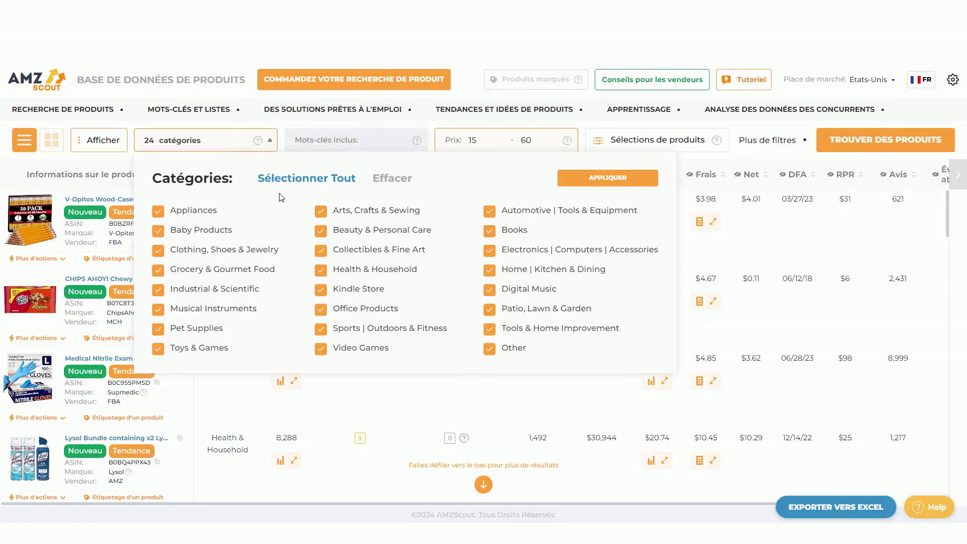
click(159, 212)
click(341, 180)
click(393, 186)
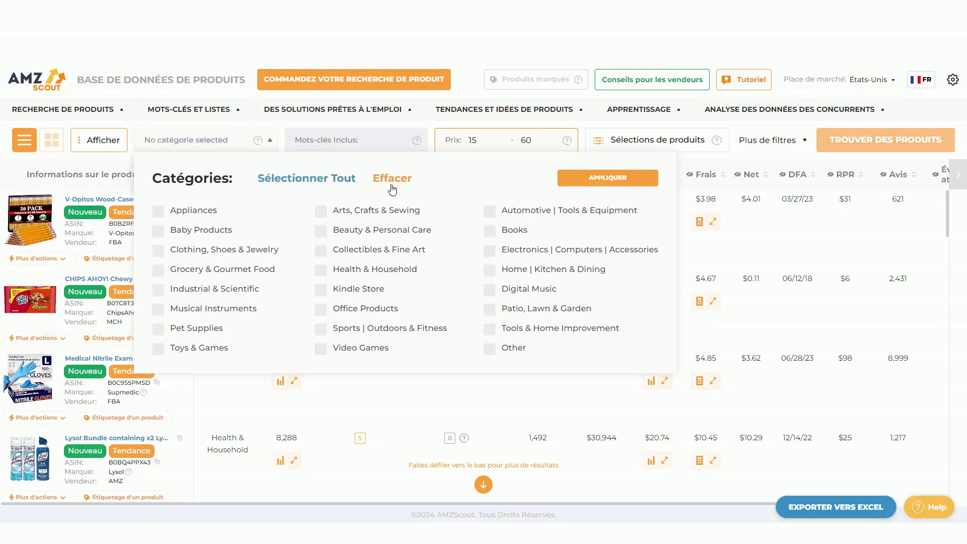
click(458, 328)
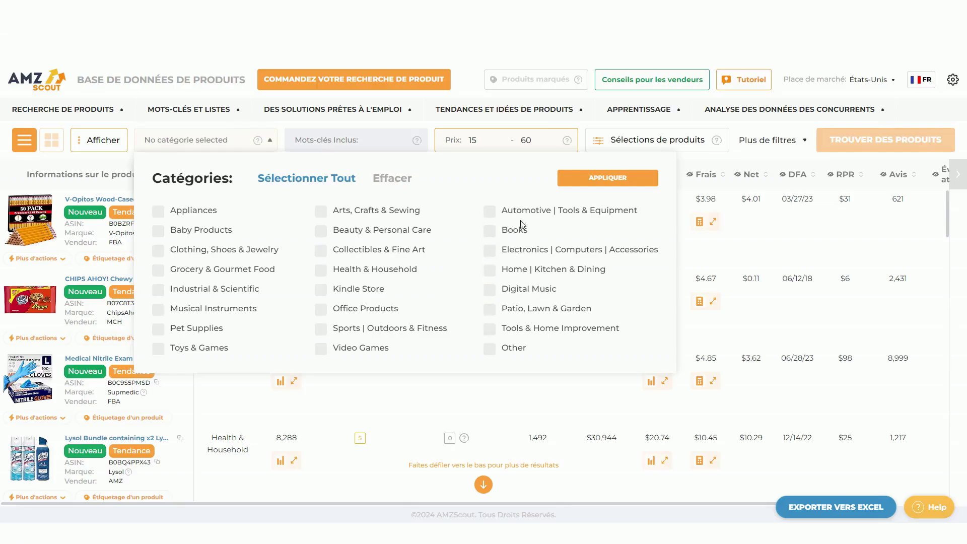
click(398, 307)
click(609, 179)
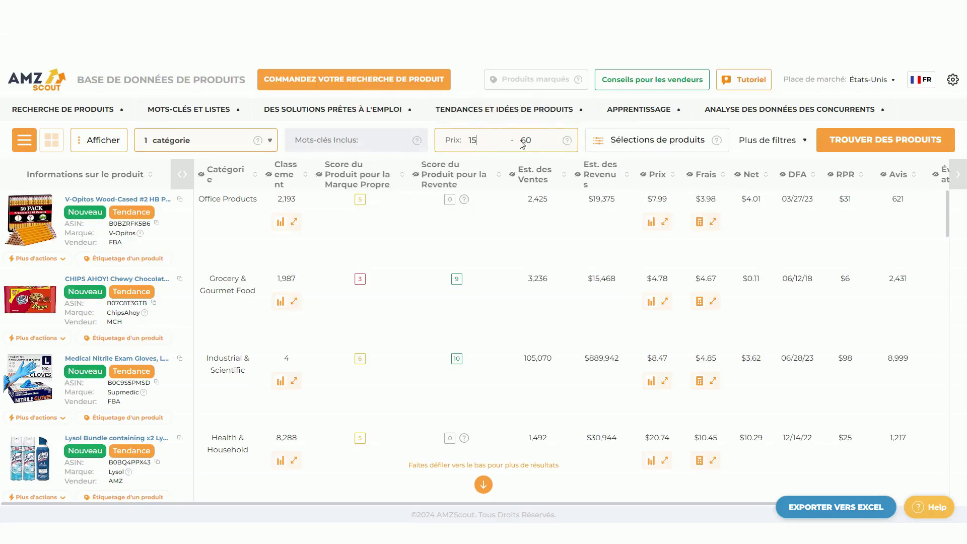
Show the additional product filters and set the maximum number of reviews to 500
mouse_move(627, 137)
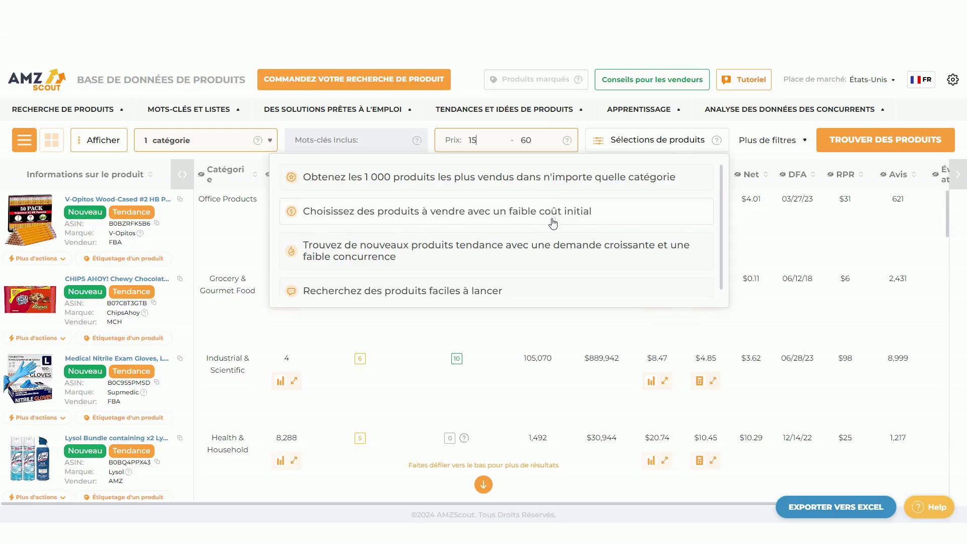
mouse_move(856, 126)
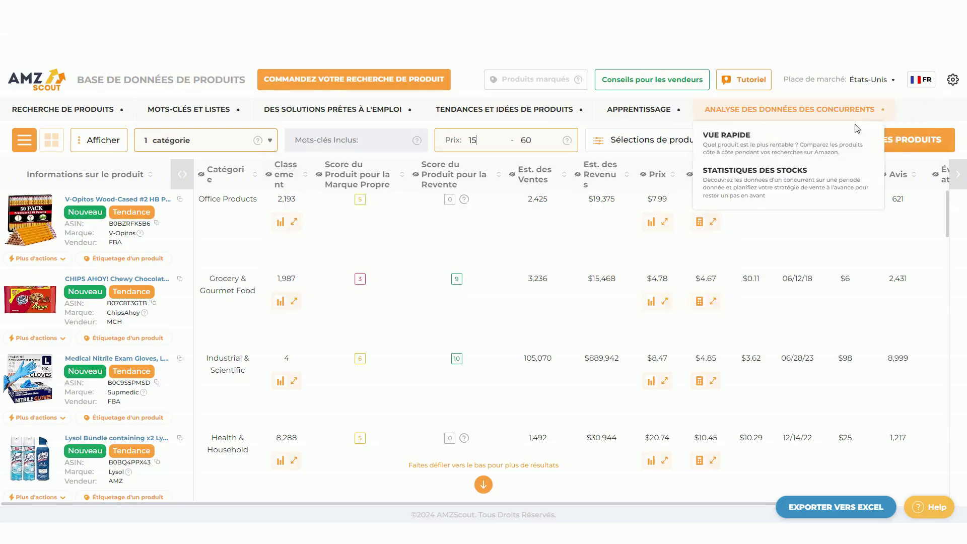
click(783, 147)
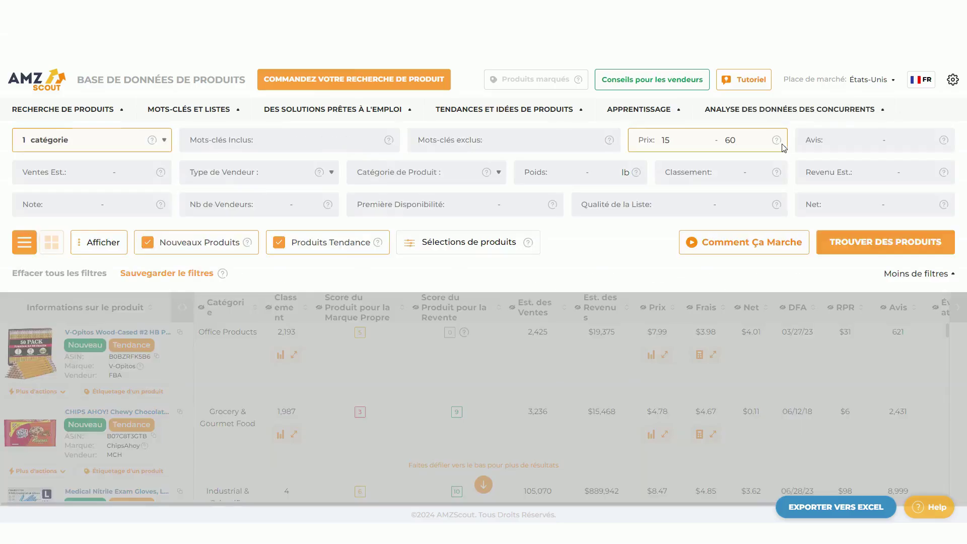
click(844, 140)
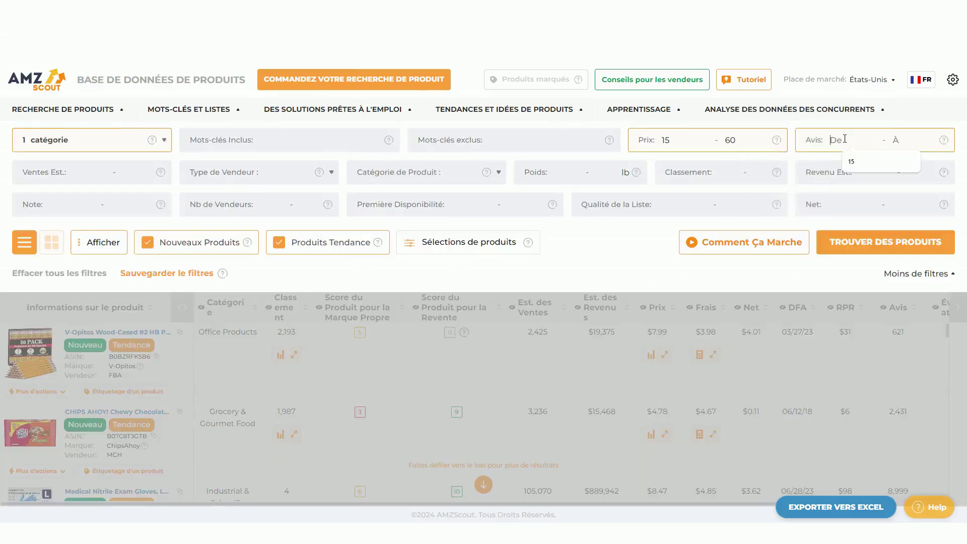
click(901, 141)
text(100)
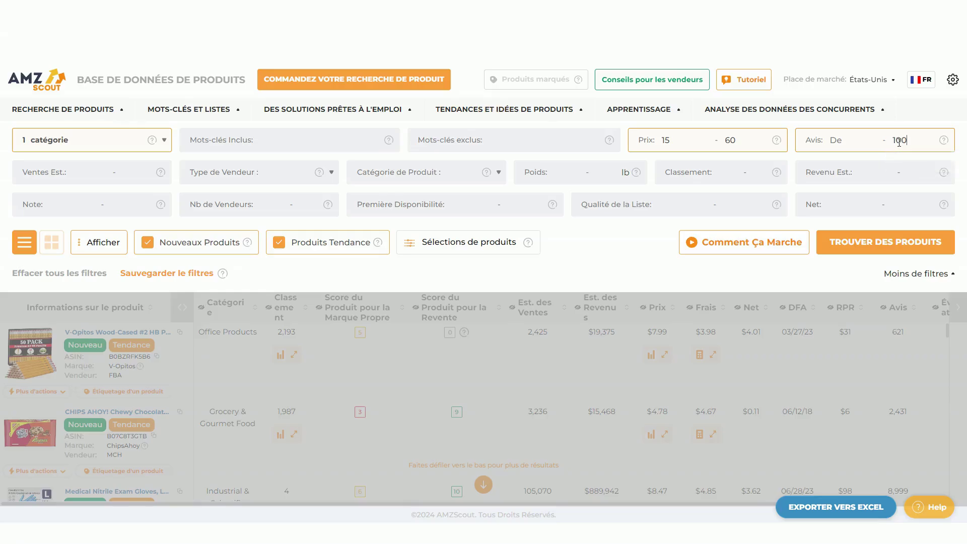
mouse_move(944, 145)
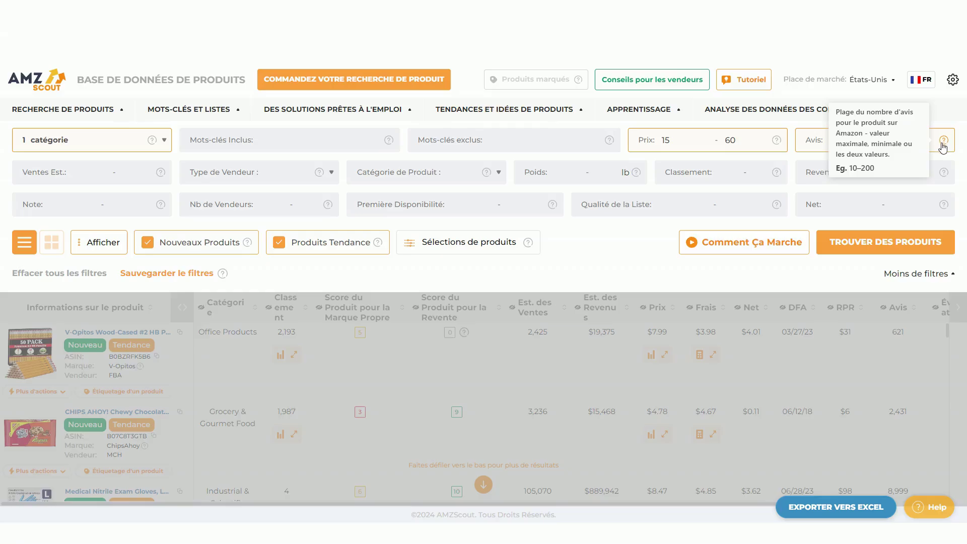
drag(919, 139, 866, 141)
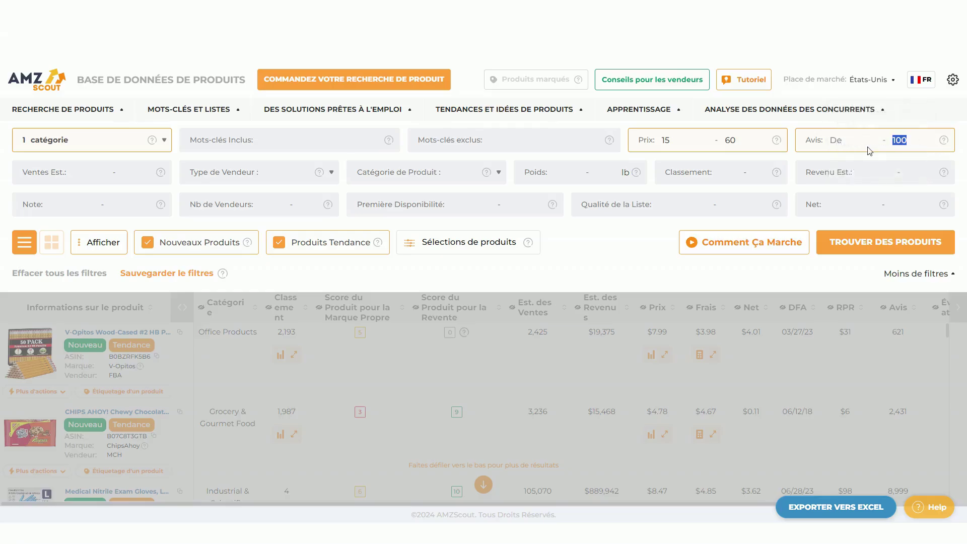
text(5)
Set the maximum product weight to 4 lb in the database filters
click(299, 179)
click(549, 172)
click(601, 174)
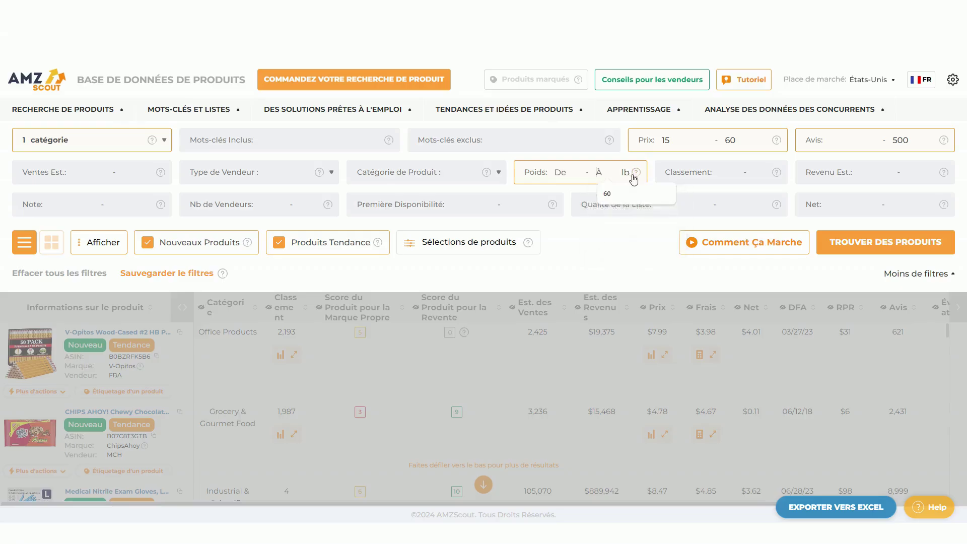
mouse_move(637, 175)
text(4)
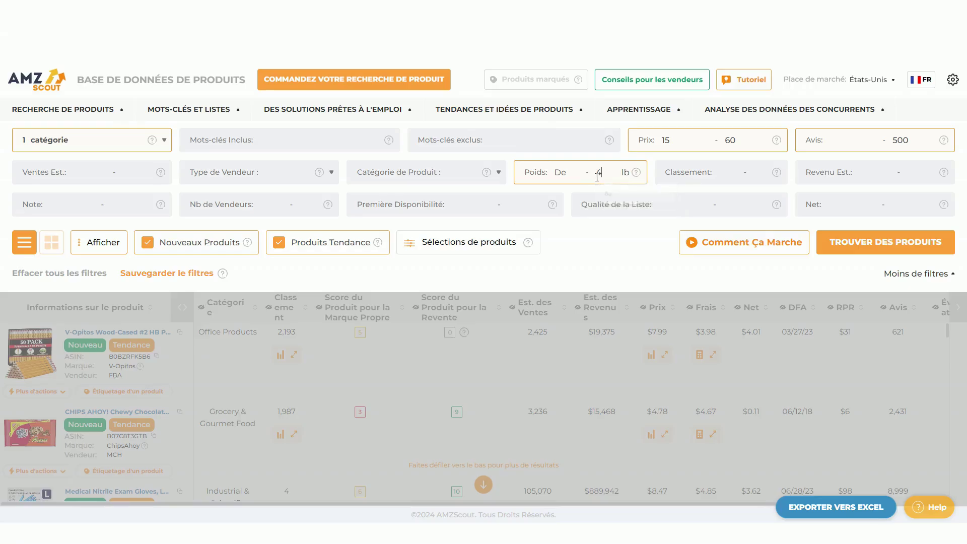
Set the minimum estimated sales to 300, check the new and trending product filter explanations, and run the product search
click(107, 175)
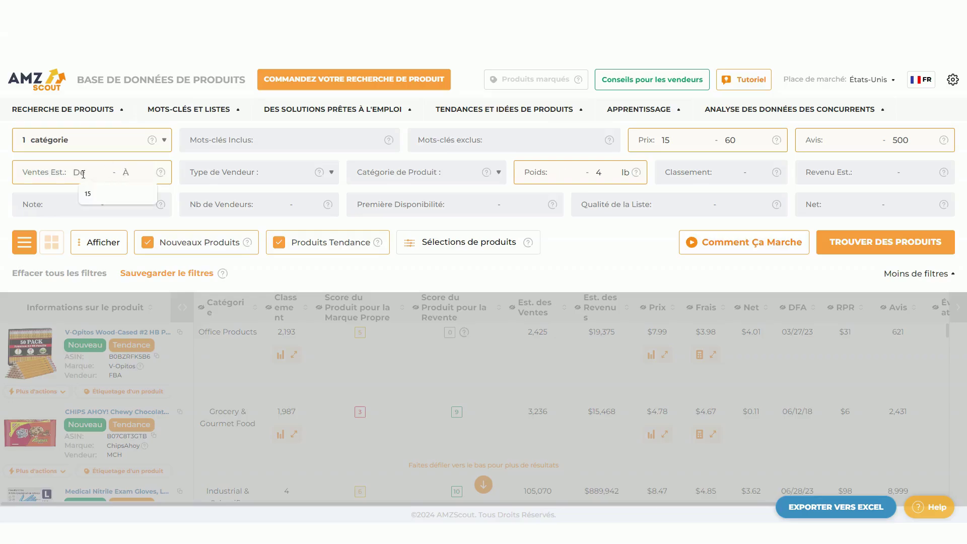
text(300)
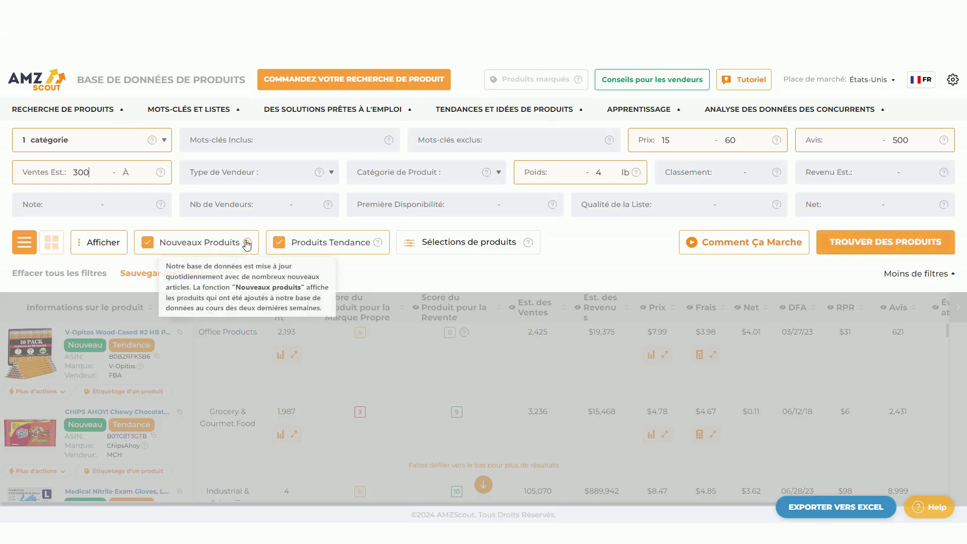
mouse_move(247, 246)
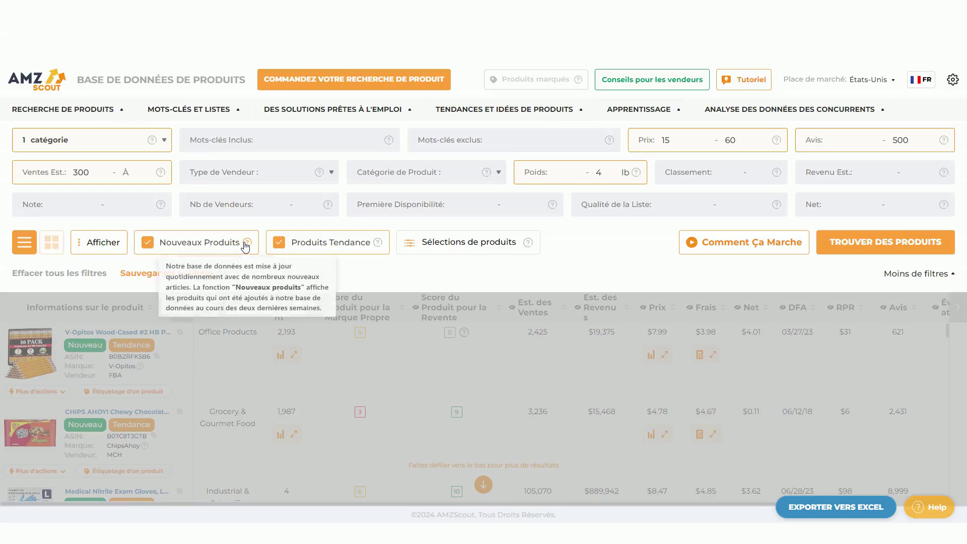
mouse_move(378, 245)
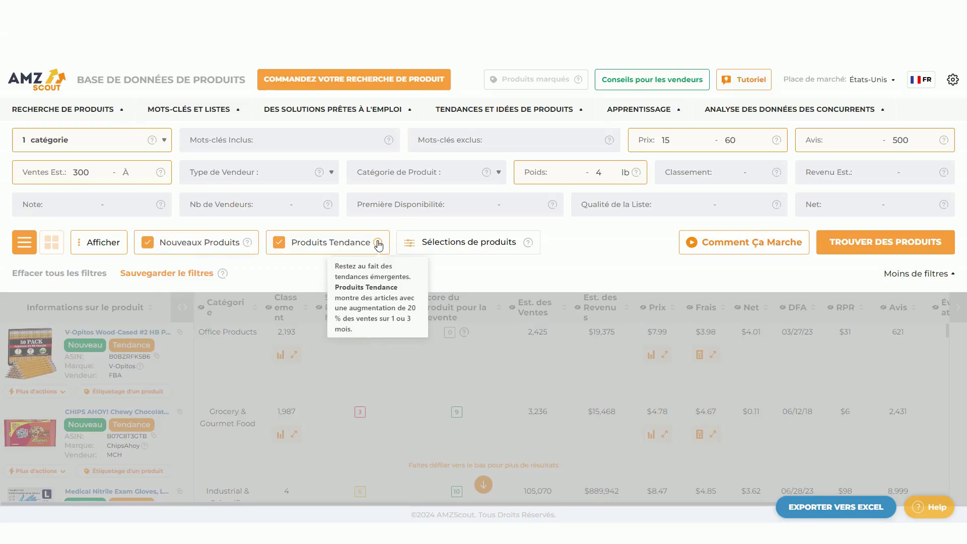
key(Return)
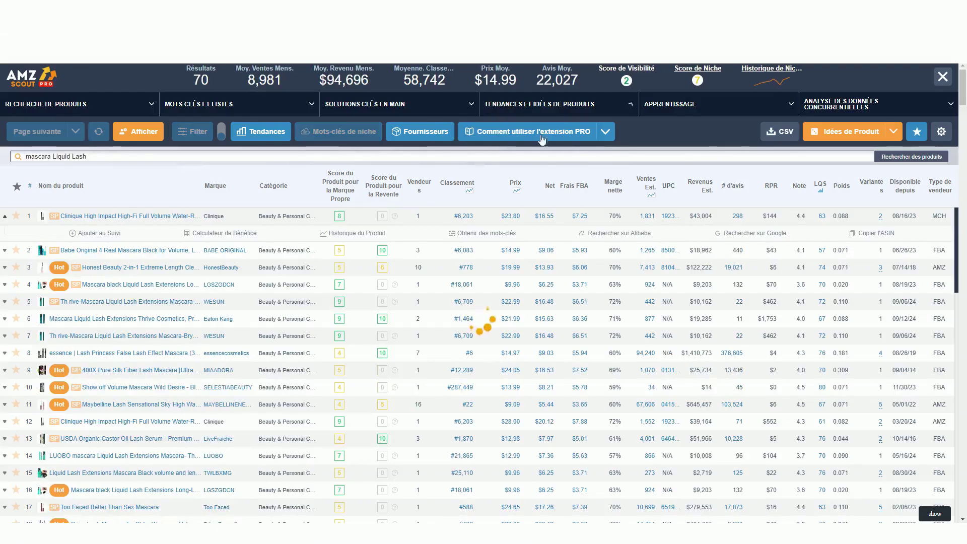
Open the Amazon listing of the sixth-ranked Eaton Kang mascara from the "mascara Liquid Lash" results and review its images, description and sales trend
click(79, 319)
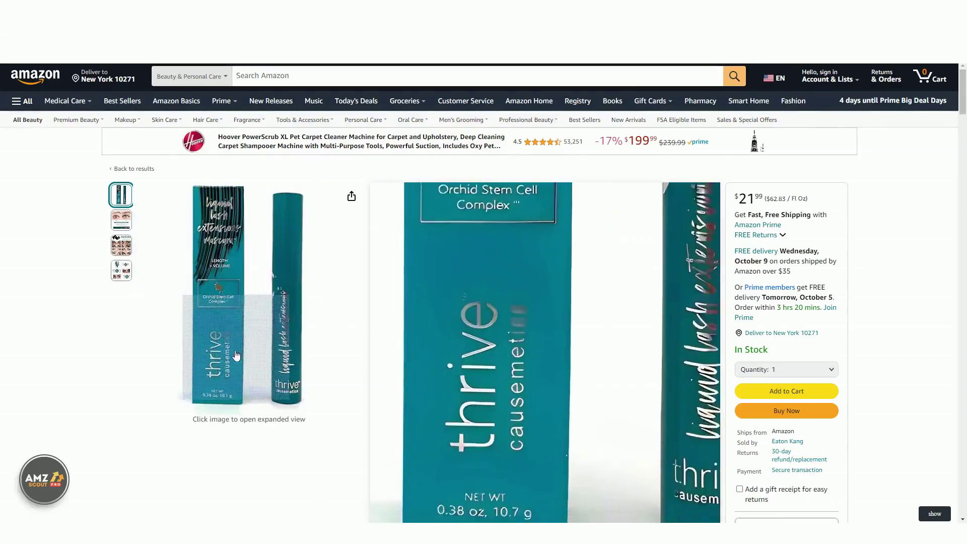
mouse_move(129, 214)
scroll(128, 213, down, 11)
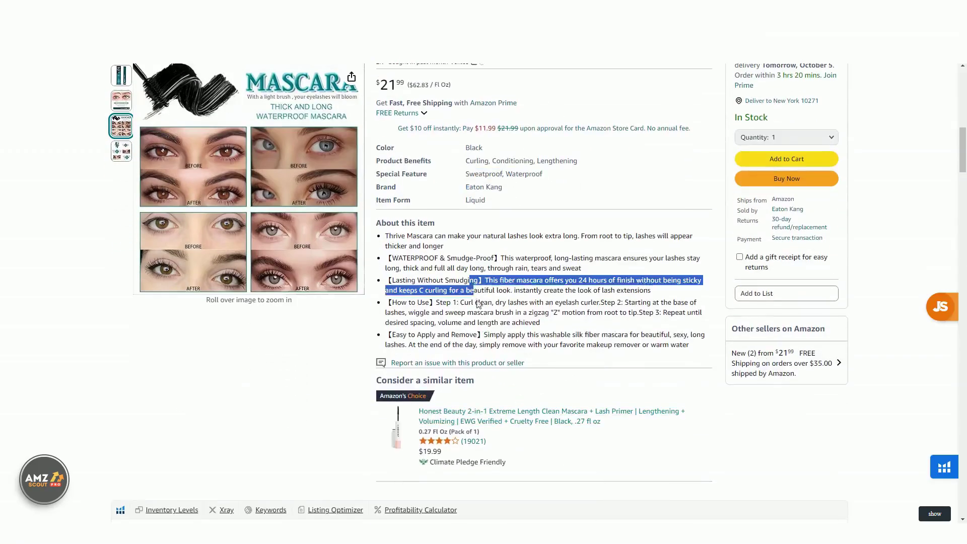
scroll(858, 223, down, 4)
drag(964, 190, 964, 71)
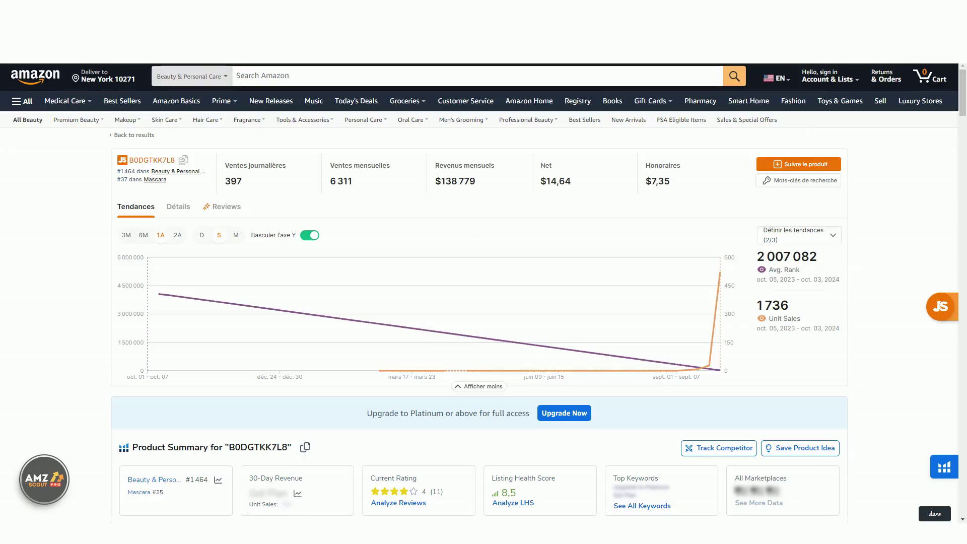
Return to the product database and examine the sales, prices, reviews and weights of the filtered sports products
key(ctrl+shift+Tab)
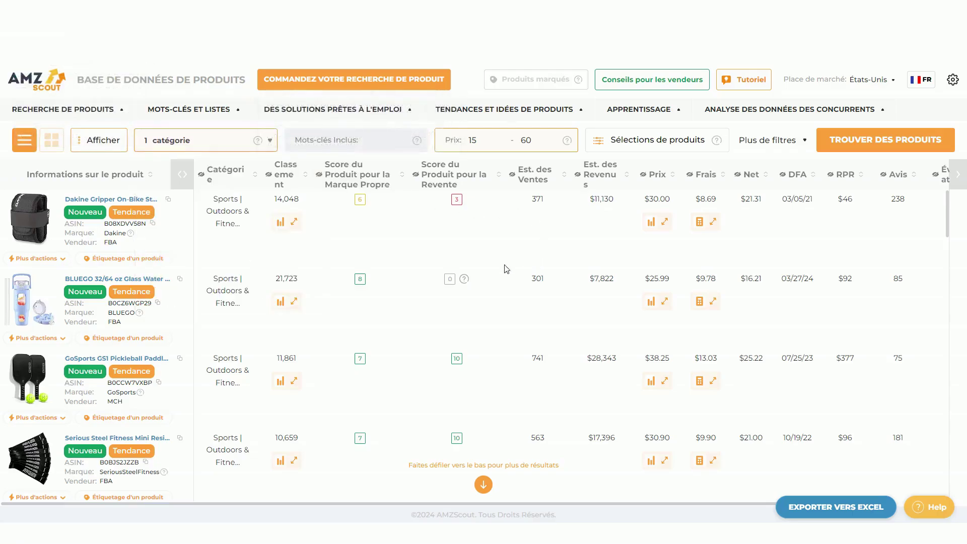
scroll(945, 312, down, 10)
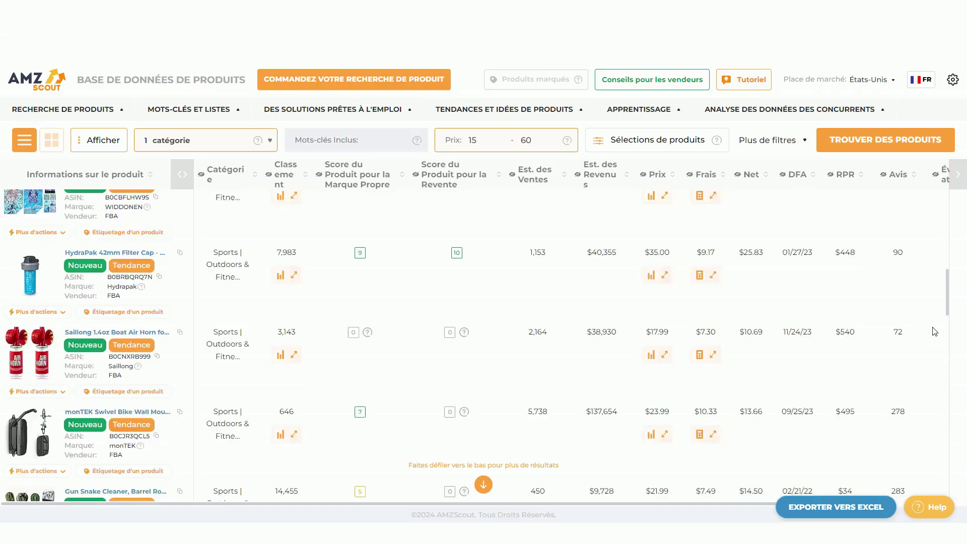
scroll(937, 328, down, 6)
drag(948, 335, 907, 332)
scroll(856, 320, up, 8)
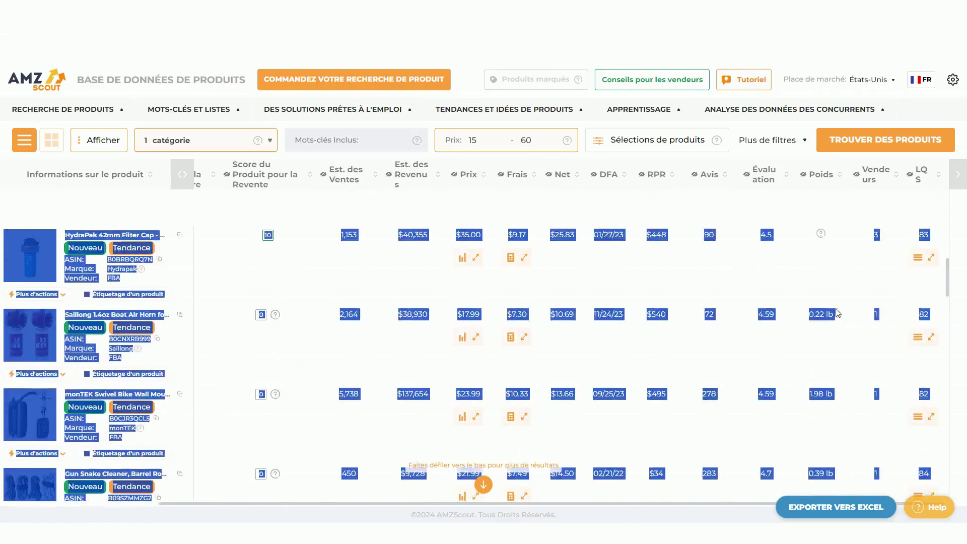
scroll(756, 248, up, 5)
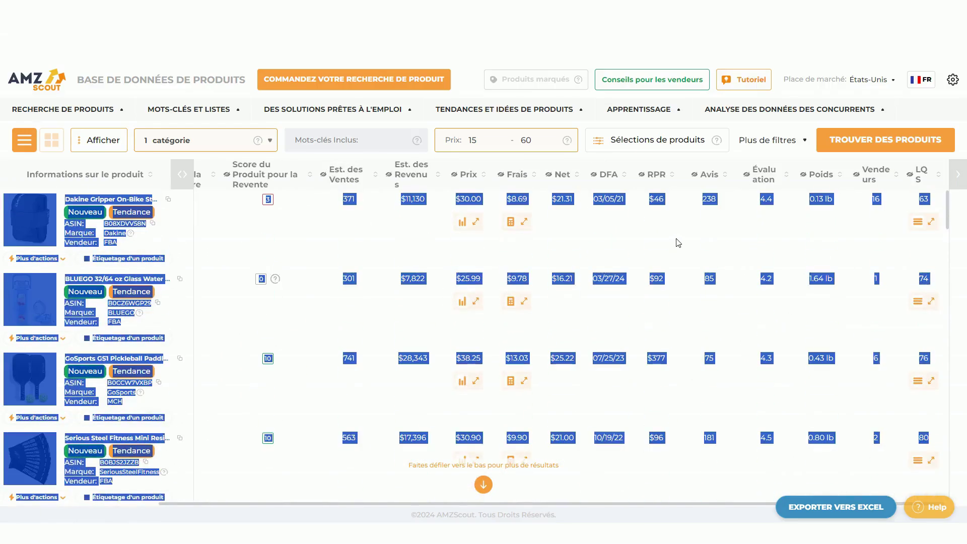
Clear the text selection and read the explanation of the resale product score column beside the private-label scores
click(603, 109)
click(469, 70)
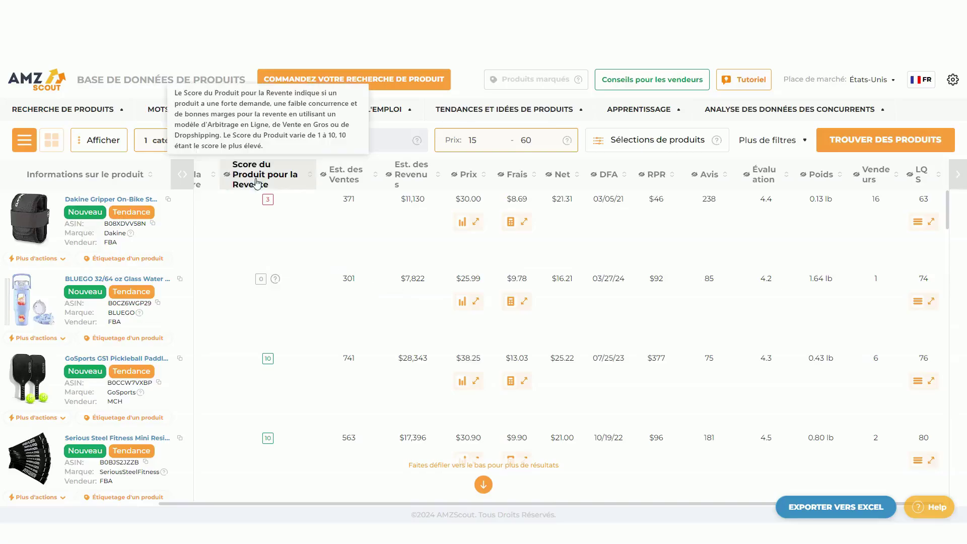
scroll(262, 184, left, 3)
mouse_move(415, 183)
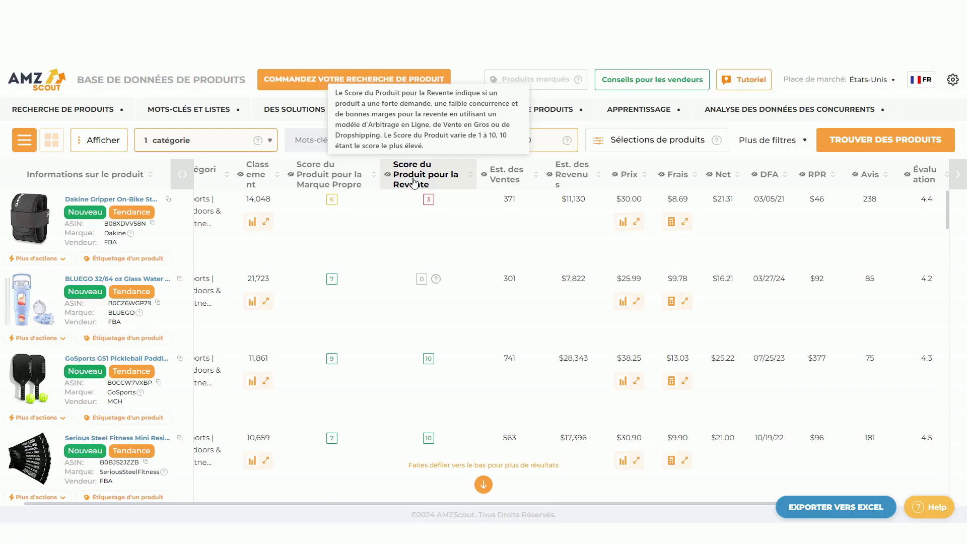
Sort the filtered sports products by estimated sales from highest to lowest and scan the ranked results
drag(424, 500, 542, 504)
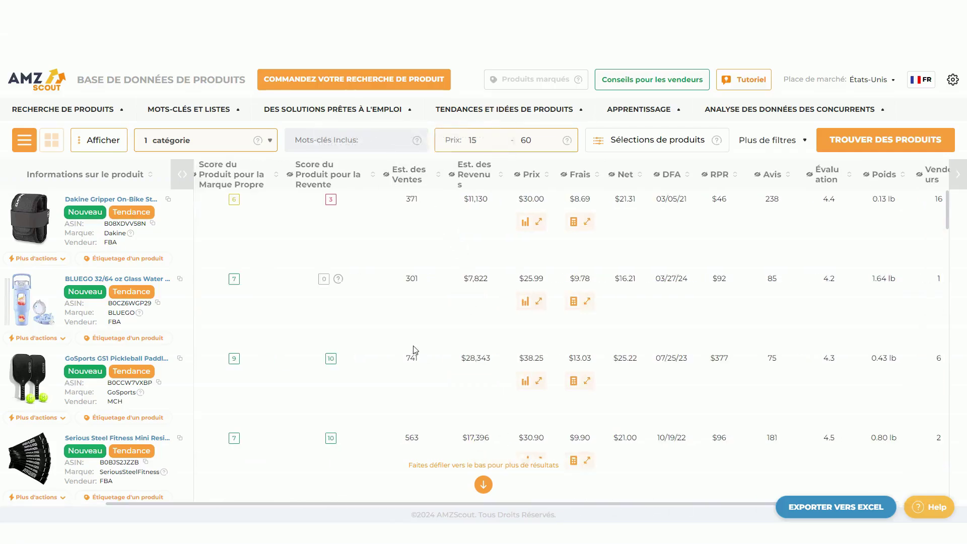
click(408, 180)
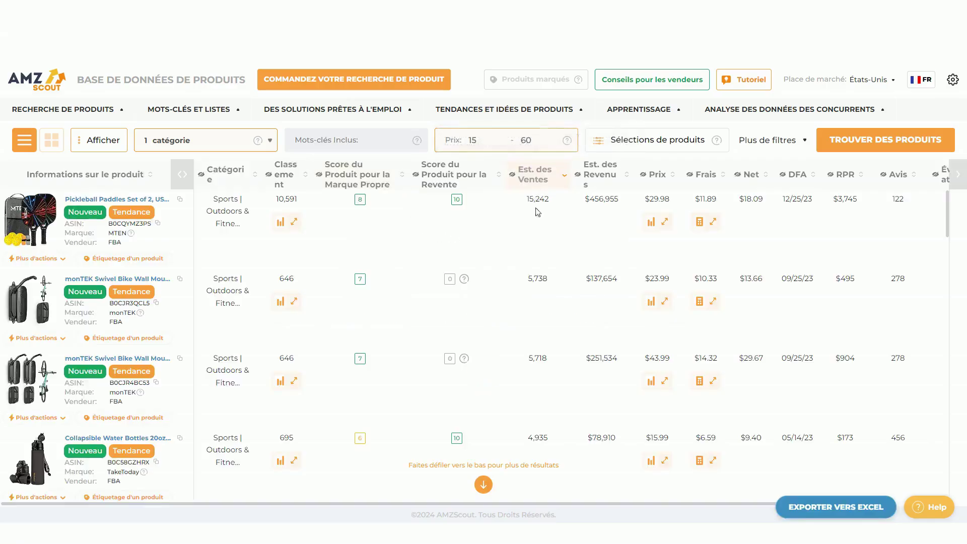
scroll(535, 302, down, 15)
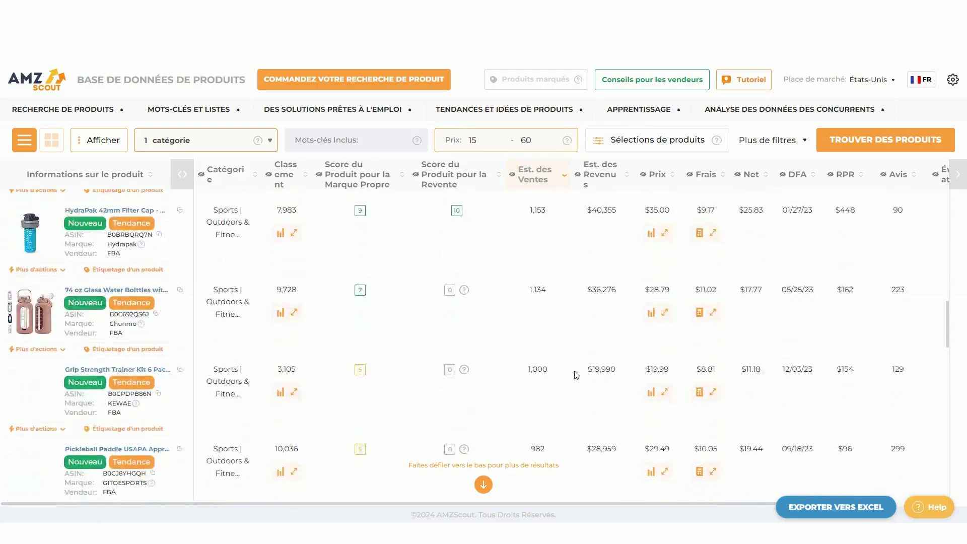
scroll(574, 352, down, 15)
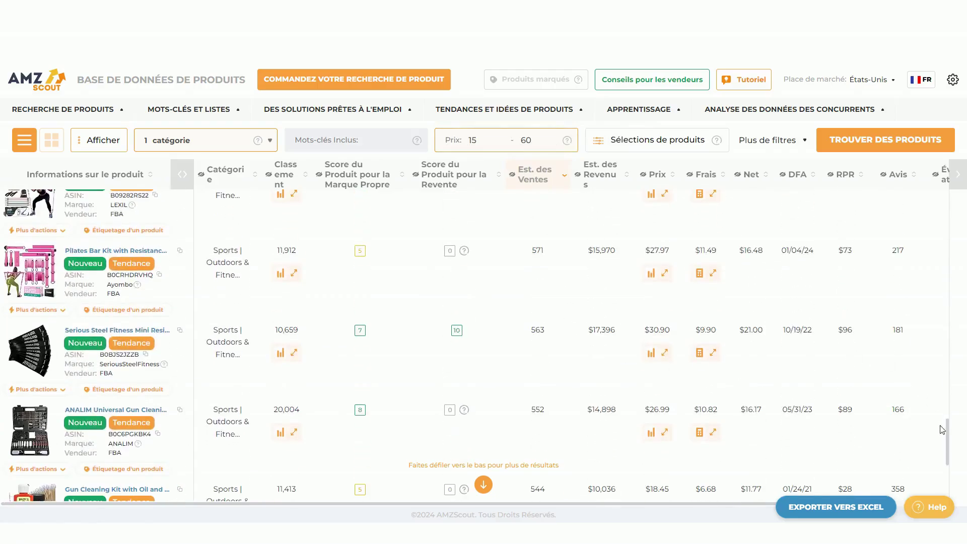
drag(946, 428, 625, 203)
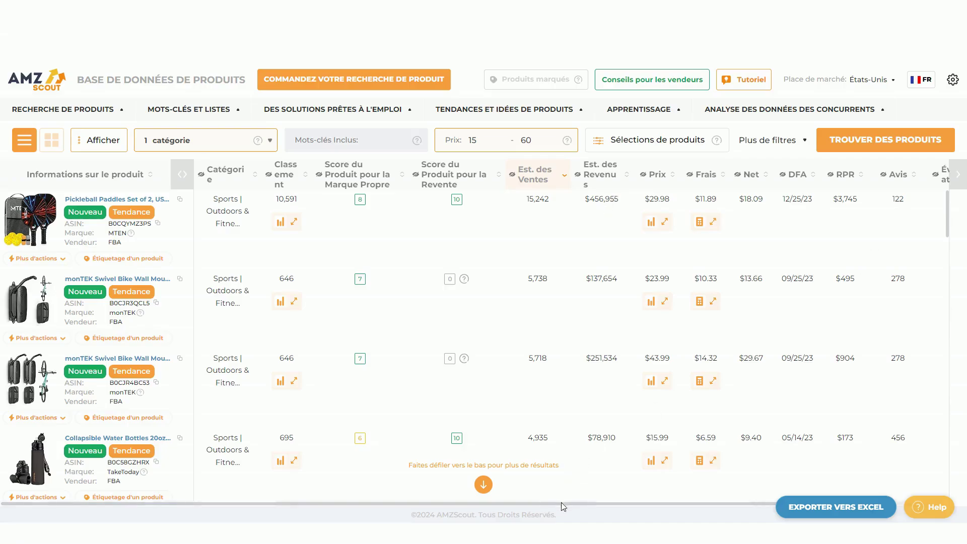
Check the remaining data columns of the sorted products and the AMZScout PRO results for "Tempered Glass Screen Protector set"
drag(561, 502, 874, 205)
drag(620, 503, 251, 211)
scroll(450, 266, down, 1)
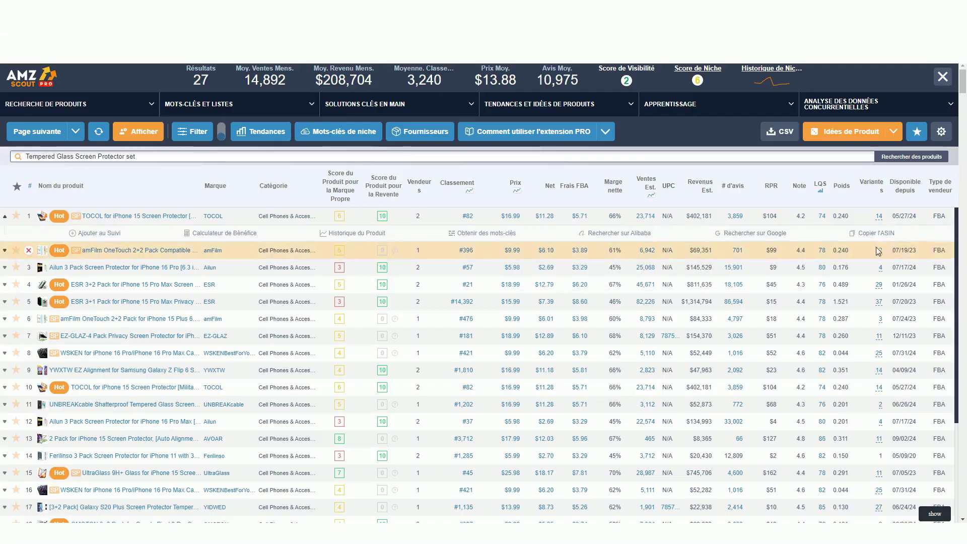
scroll(472, 279, down, 1)
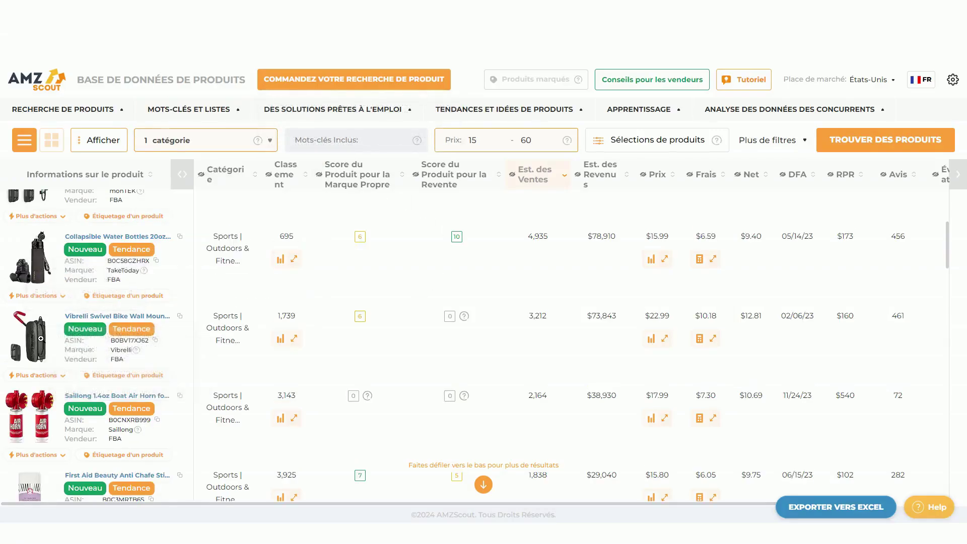
Examine the sales-ranked sports products for promising ideas, comparing their scores, estimated sales, prices and reviews
scroll(41, 339, down, 7)
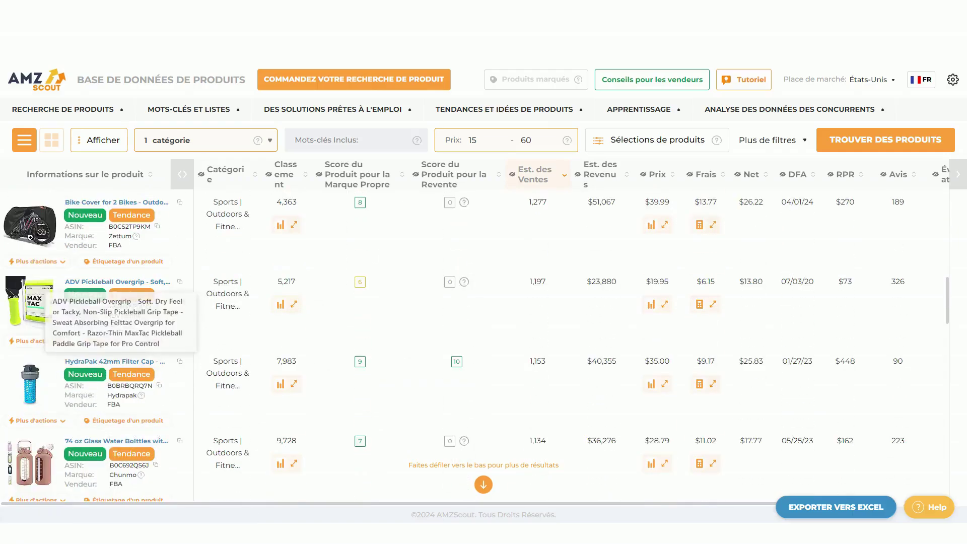
scroll(116, 302, down, 4)
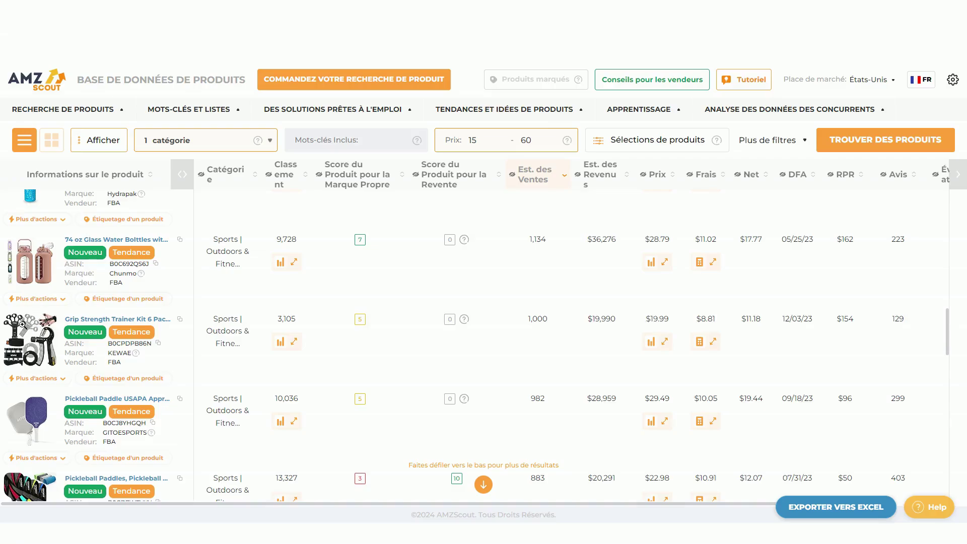
scroll(92, 354, down, 3)
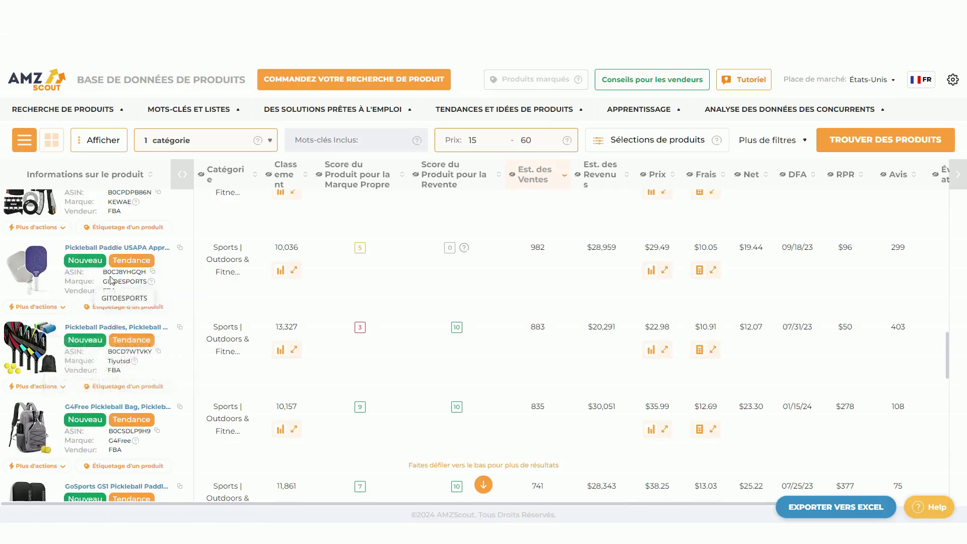
scroll(100, 283, down, 1)
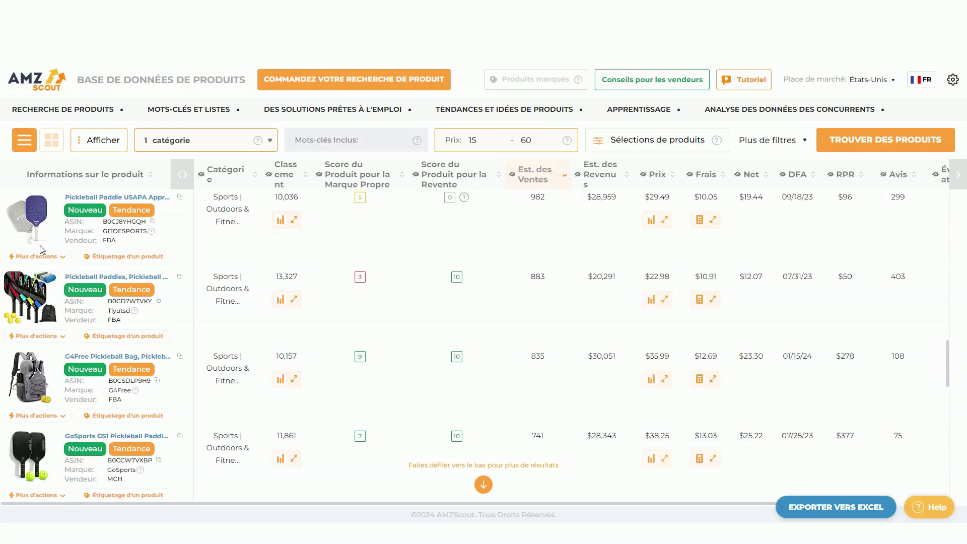
scroll(50, 257, down, 2)
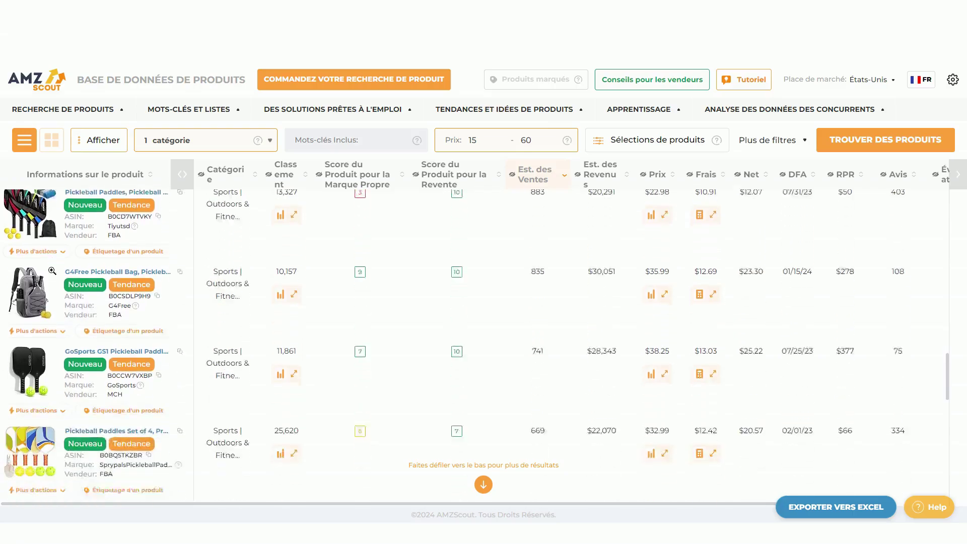
scroll(154, 323, down, 10)
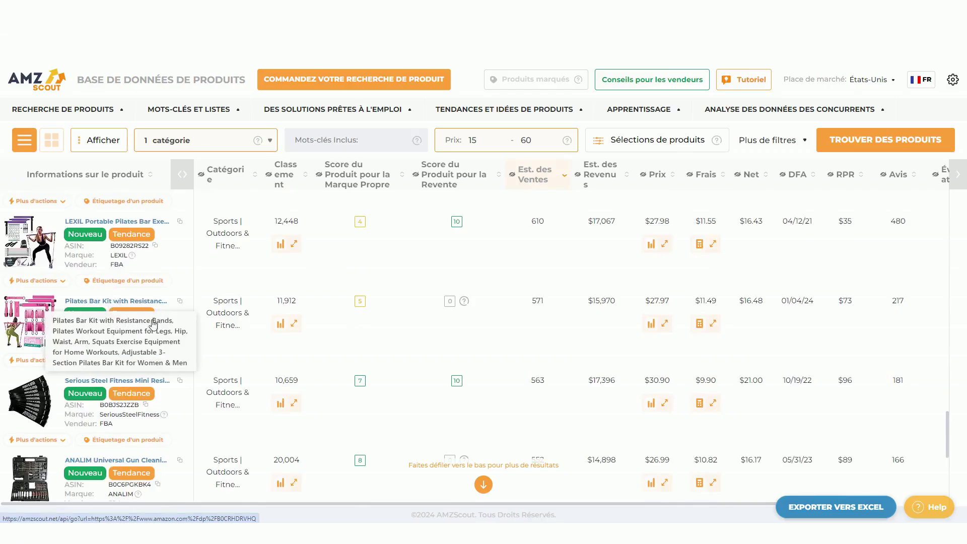
scroll(154, 323, down, 1)
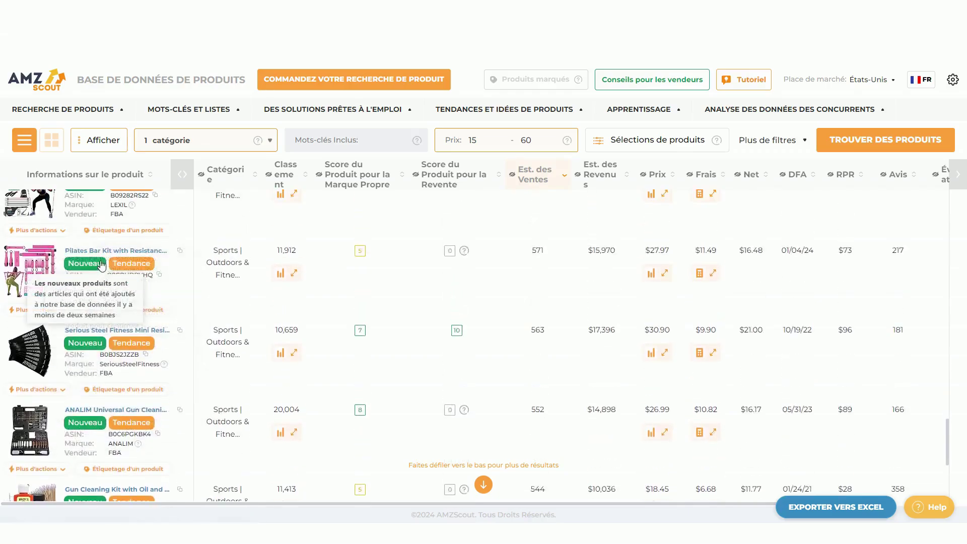
scroll(101, 265, up, 1)
scroll(93, 271, down, 5)
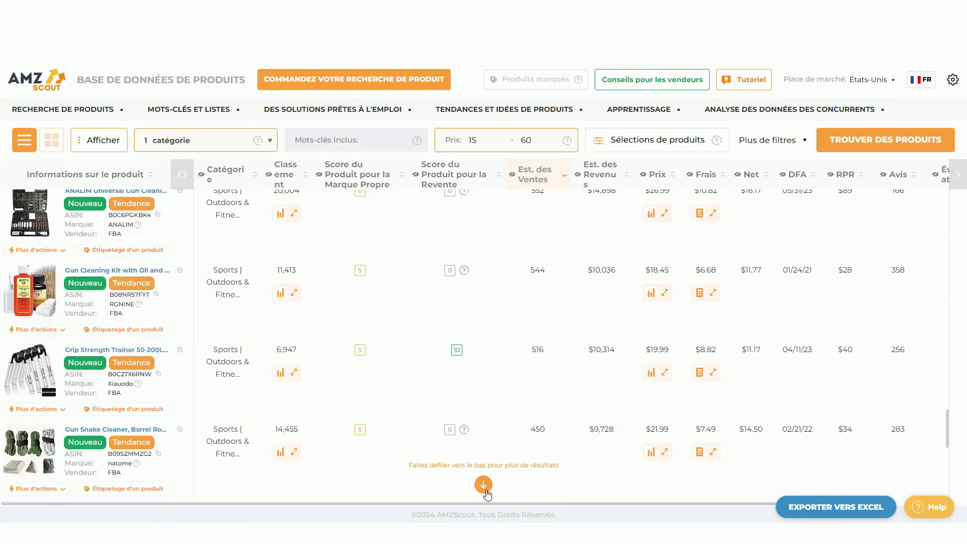
click(484, 485)
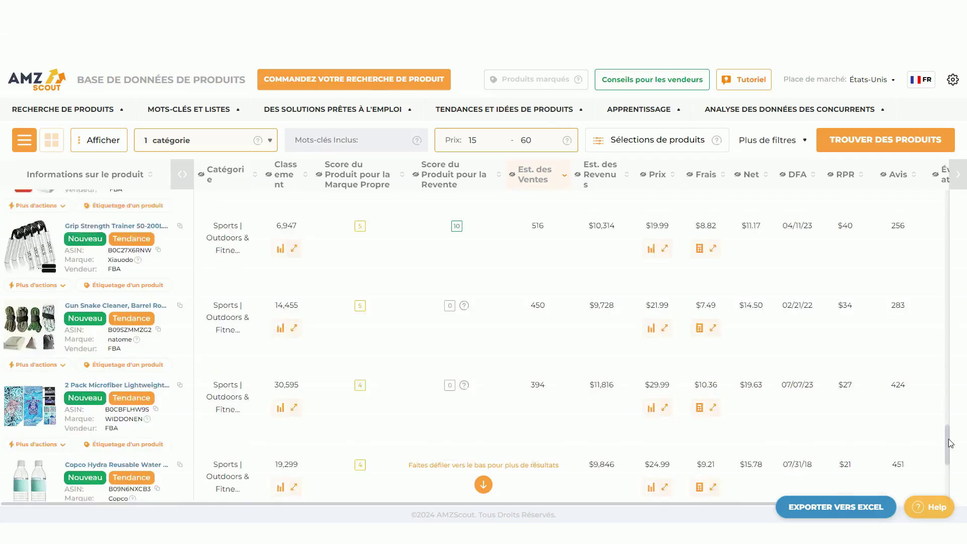
scroll(106, 302, up, 10)
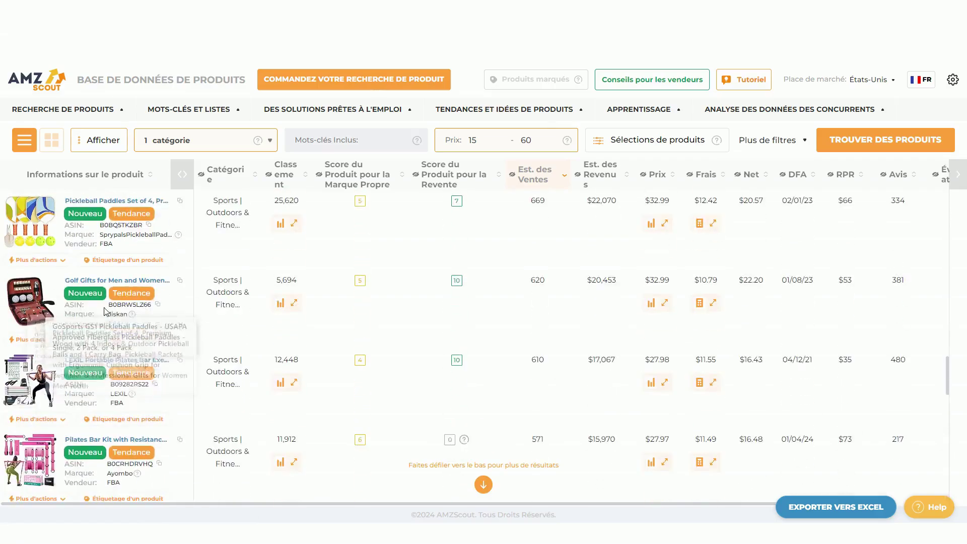
Open the Amazon listing of the LEXIL Pilates bar kit and search Amazon for "Portable Pilates Bar Exercise Kit"
click(104, 360)
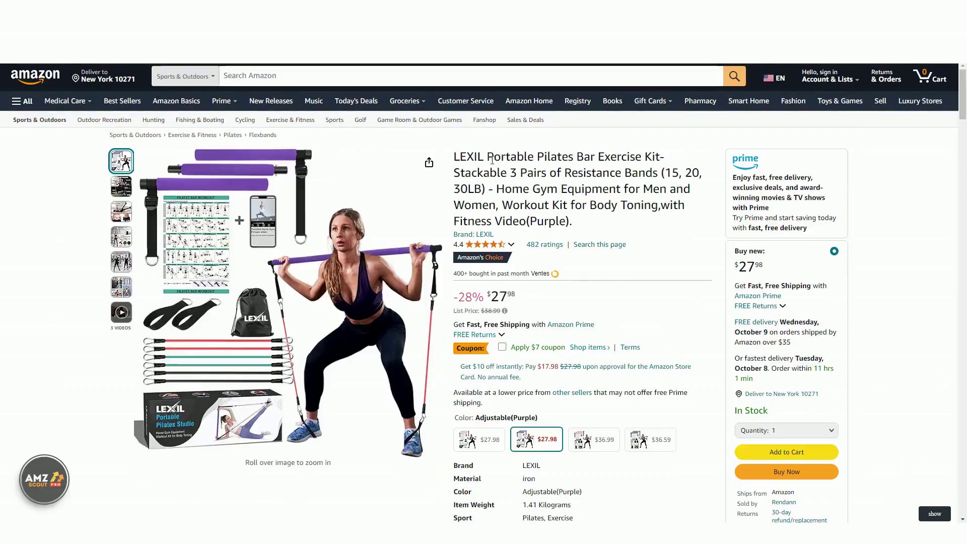
double_click(489, 156)
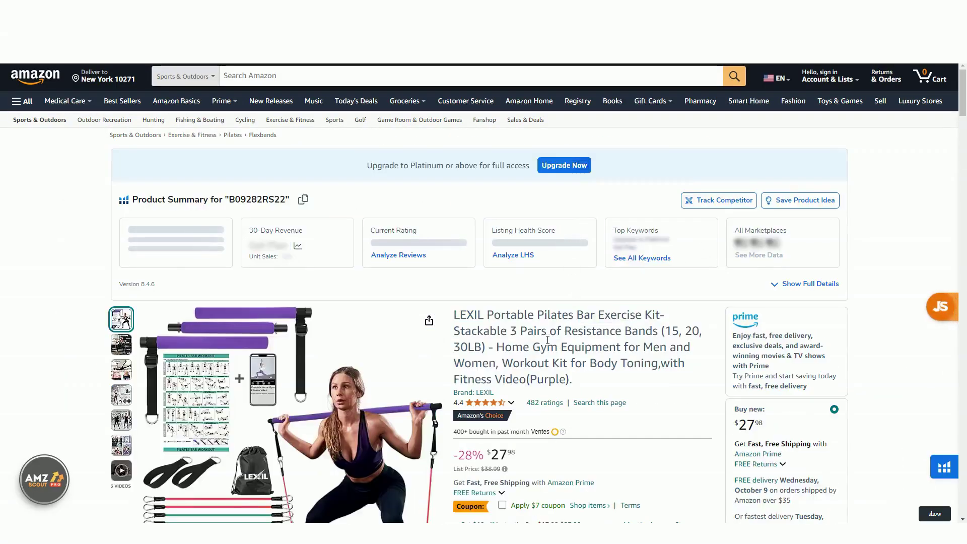
click(471, 76)
text(Portable Pilates Bar Exercise Kit)
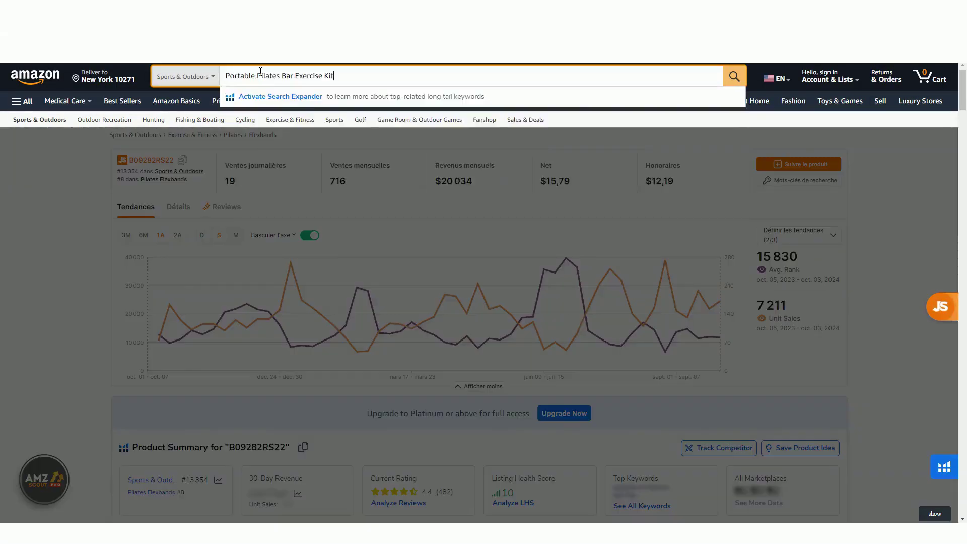
key(Return)
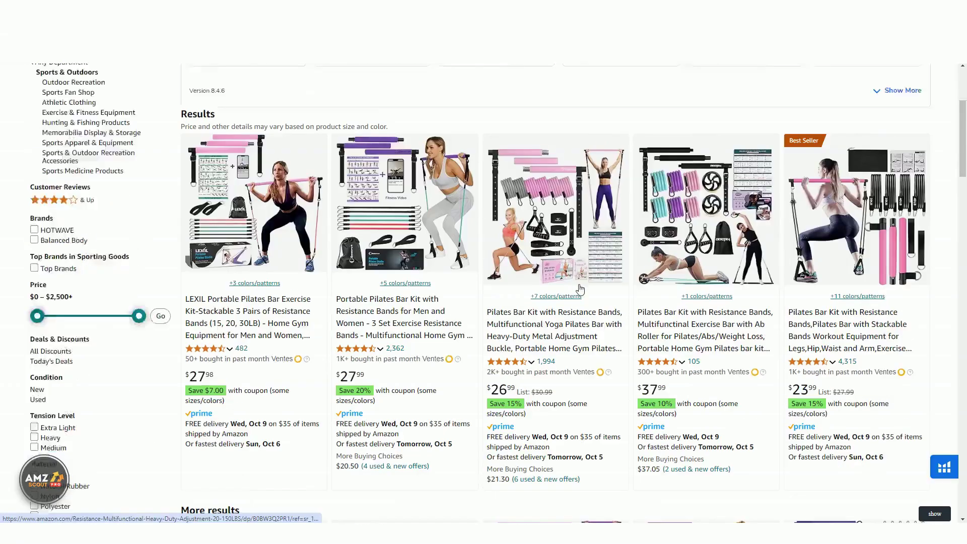
Examine the monthly sales, revenue and seller data of the Pilates bar kits in the first rows of search results
scroll(232, 351, down, 5)
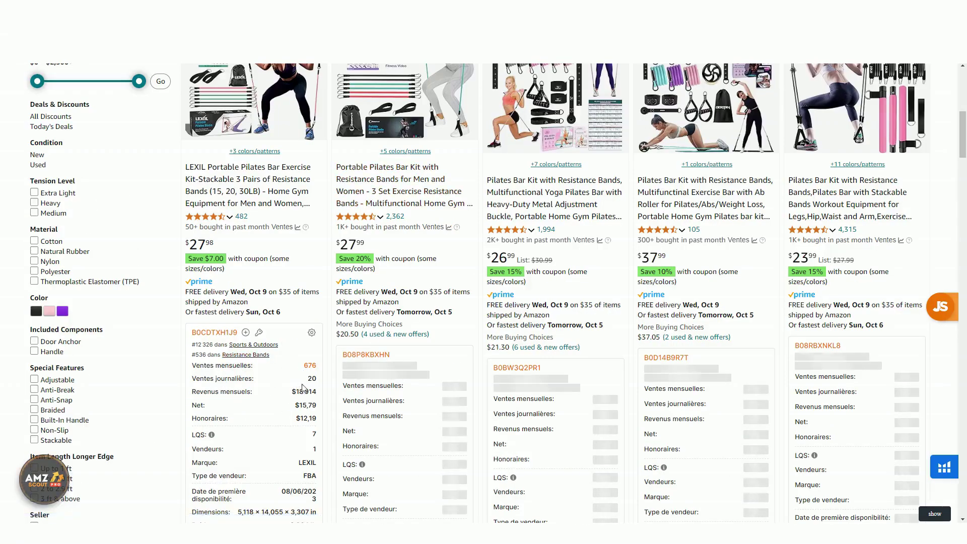
scroll(296, 397, down, 1)
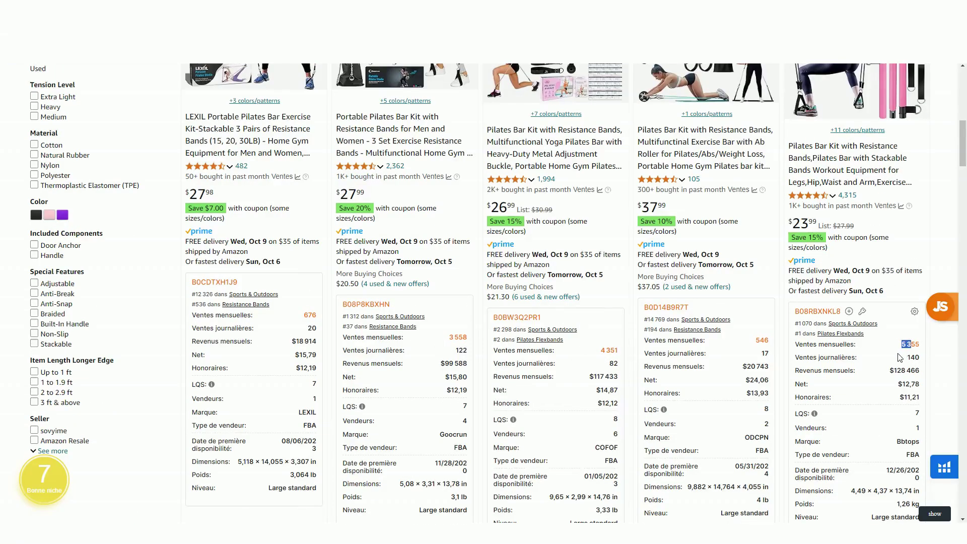
scroll(565, 361, down, 8)
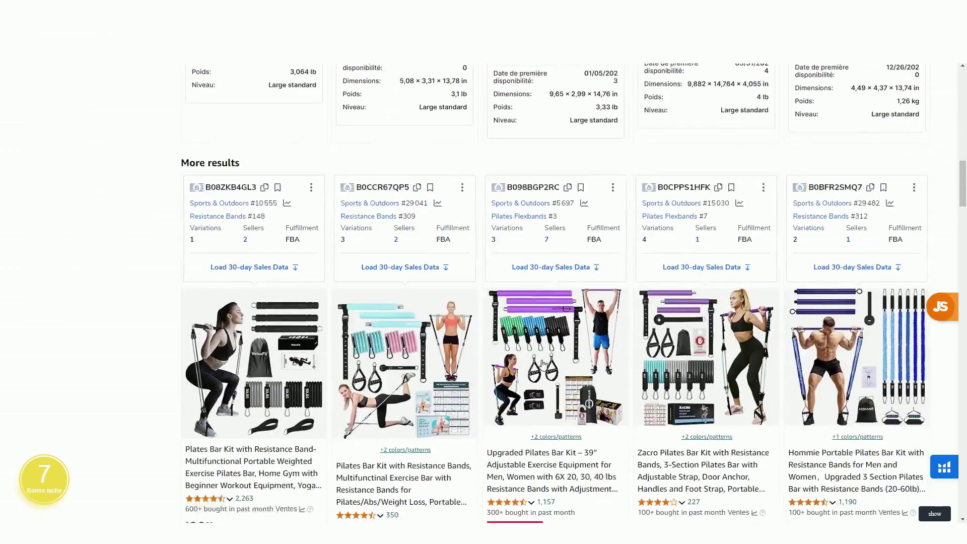
scroll(542, 363, down, 7)
double_click(604, 318)
scroll(697, 312, down, 9)
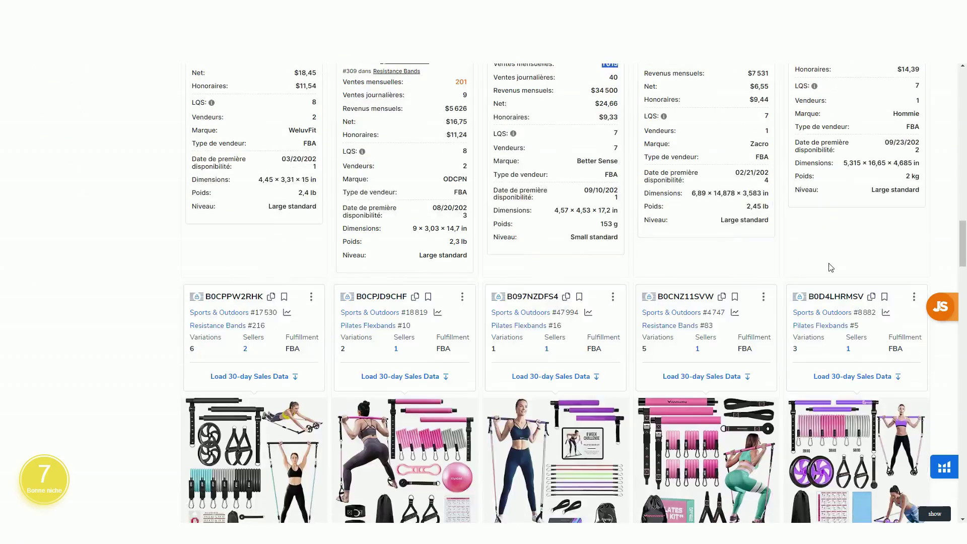
Compare the past-month purchase figures and monthly sales of the Pilates products further down the search results
drag(963, 256, 930, 407)
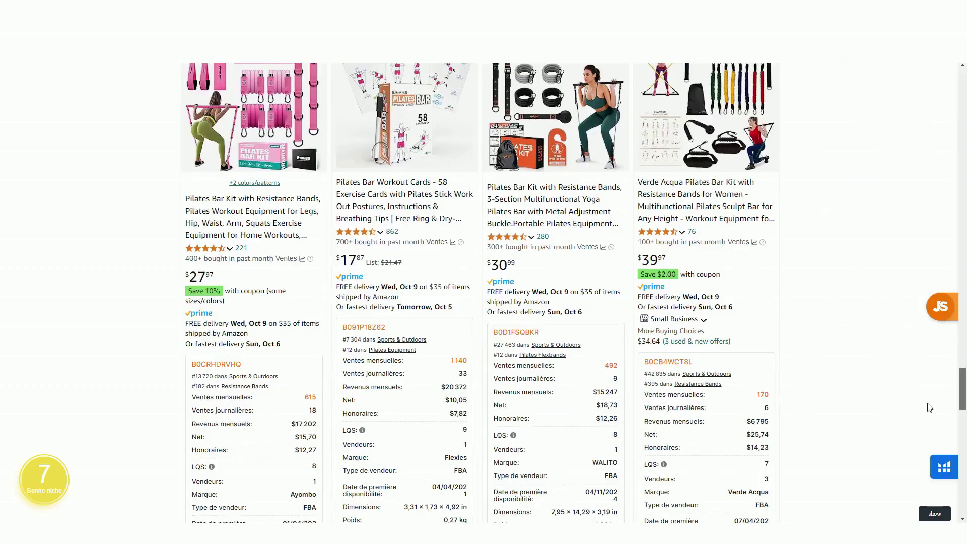
drag(206, 260, 268, 262)
click(191, 267)
drag(352, 240, 382, 201)
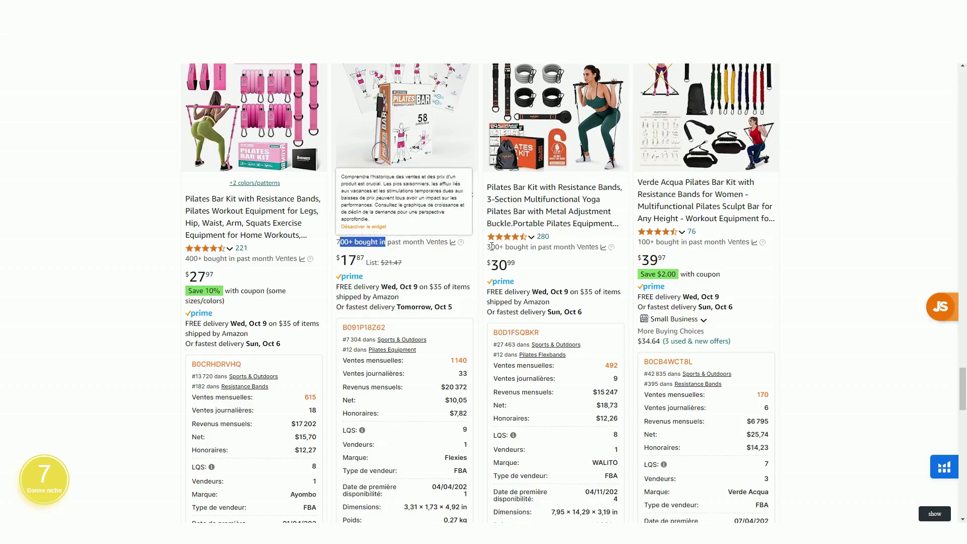
drag(491, 247, 500, 247)
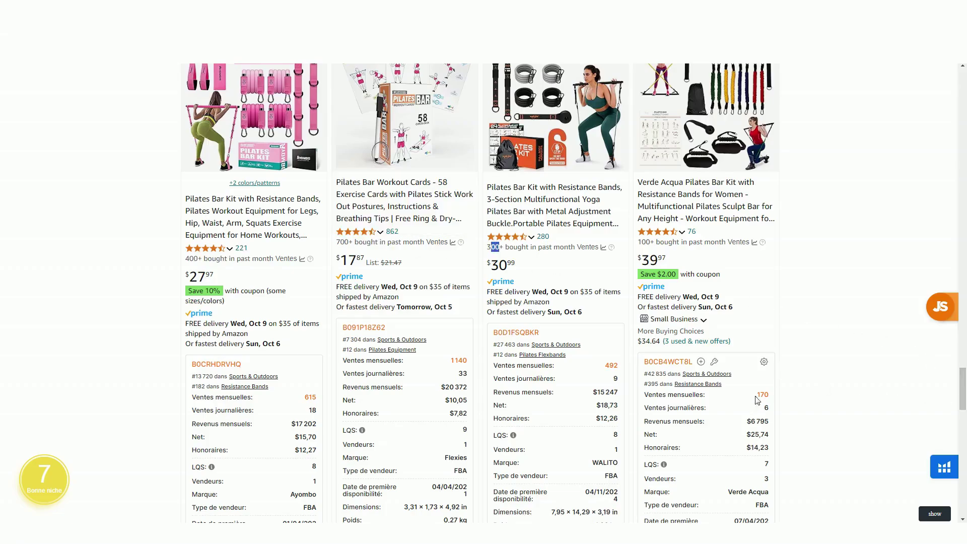
Return to the first Pilates kit results, review their sales data, and check the total number of search results
drag(962, 391, 965, 85)
scroll(145, 437, down, 3)
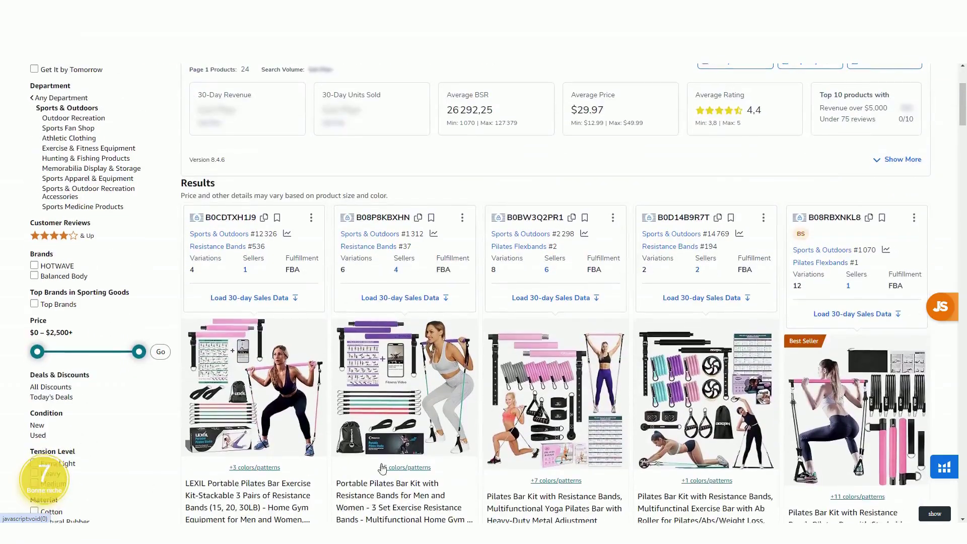
scroll(382, 469, down, 4)
scroll(56, 486, down, 3)
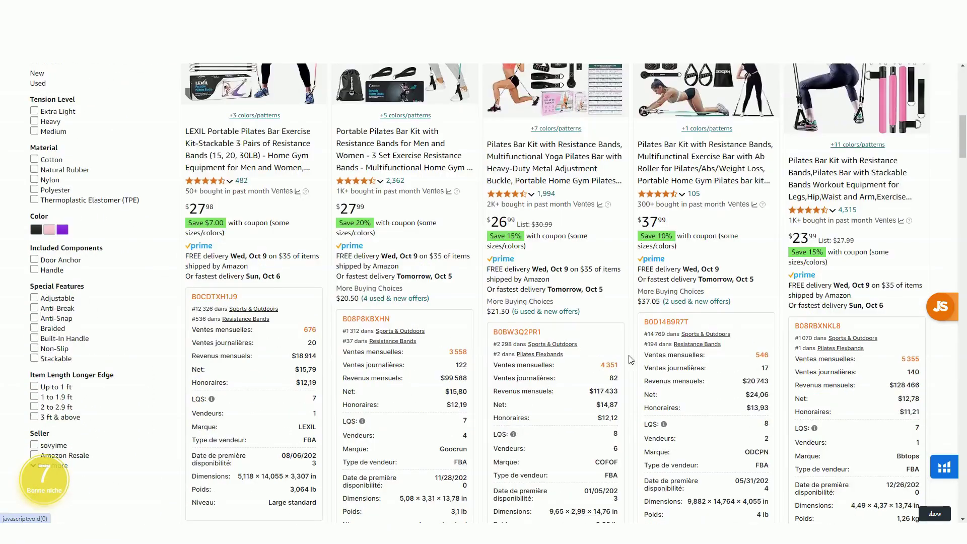
scroll(385, 351, up, 10)
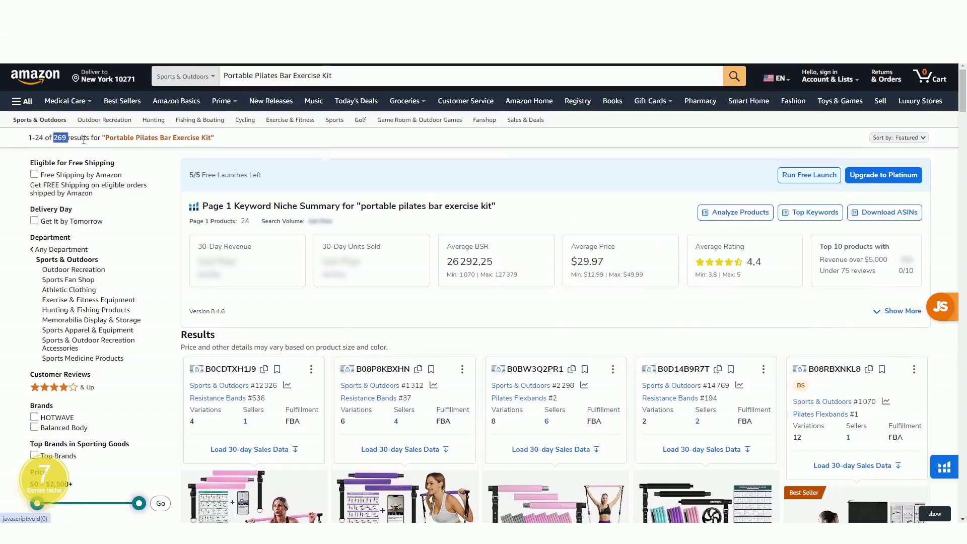
click(174, 139)
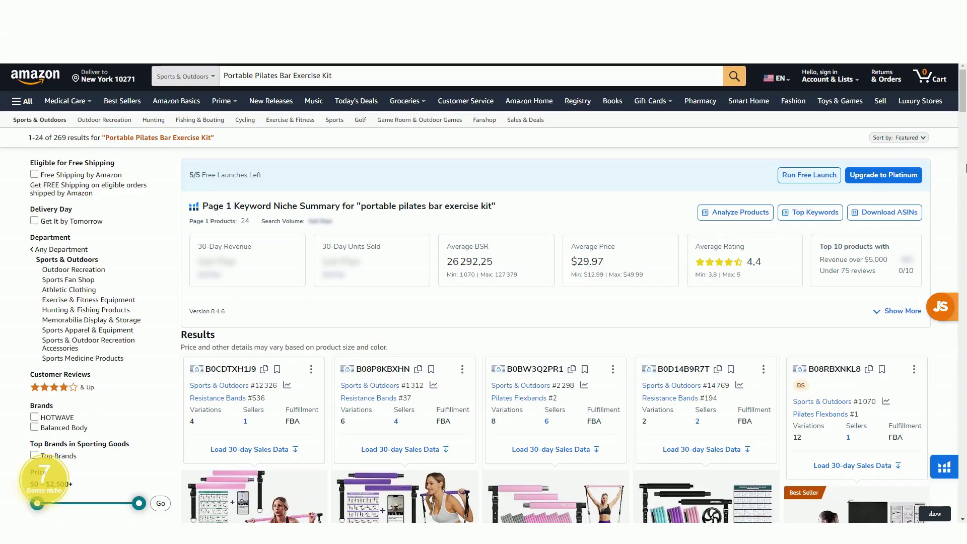
Examine the sales figures and first availability dates of the Pilates kits in the second row of results
scroll(418, 222, down, 10)
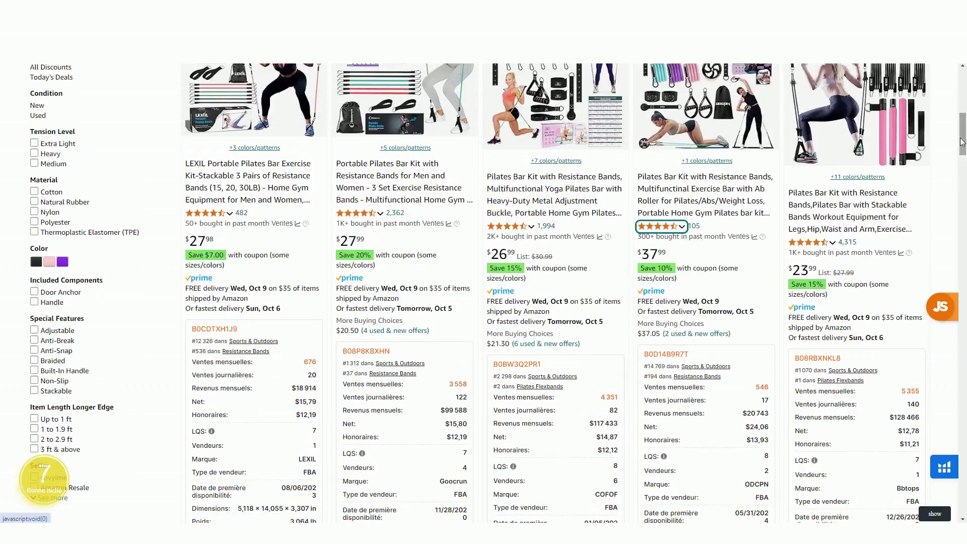
drag(962, 142, 954, 215)
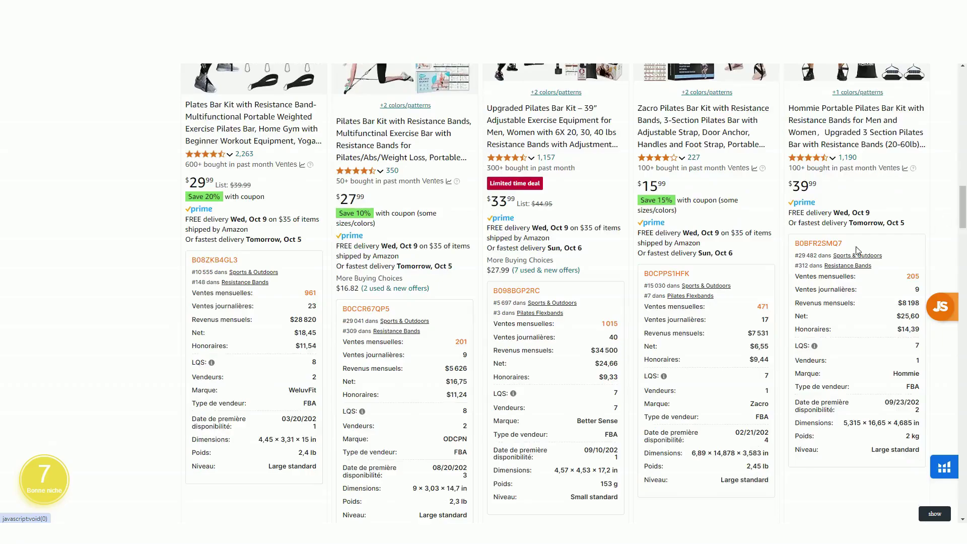
drag(590, 452, 619, 460)
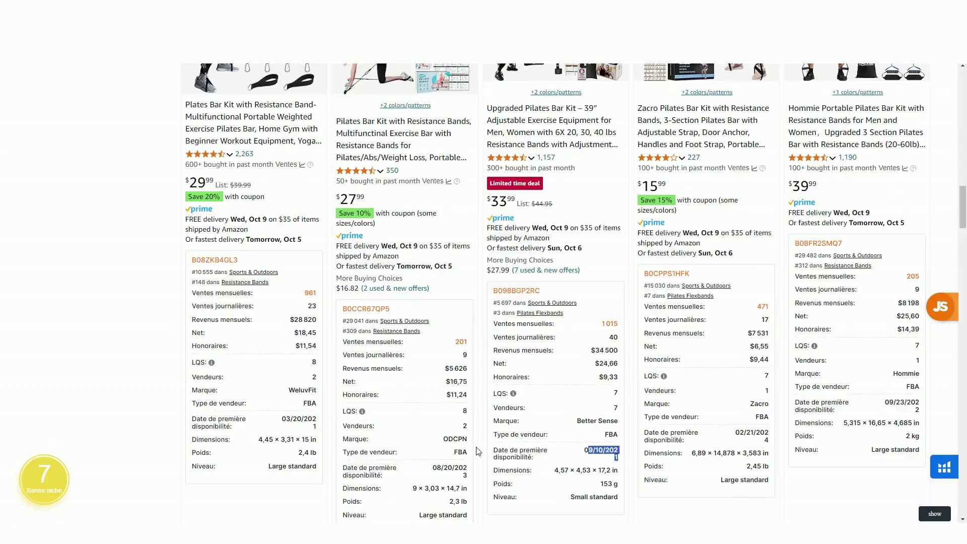
Check the Zacro Pilates kit's first availability date, monthly sales and price, and skim the remaining Pilates results
drag(740, 432, 758, 432)
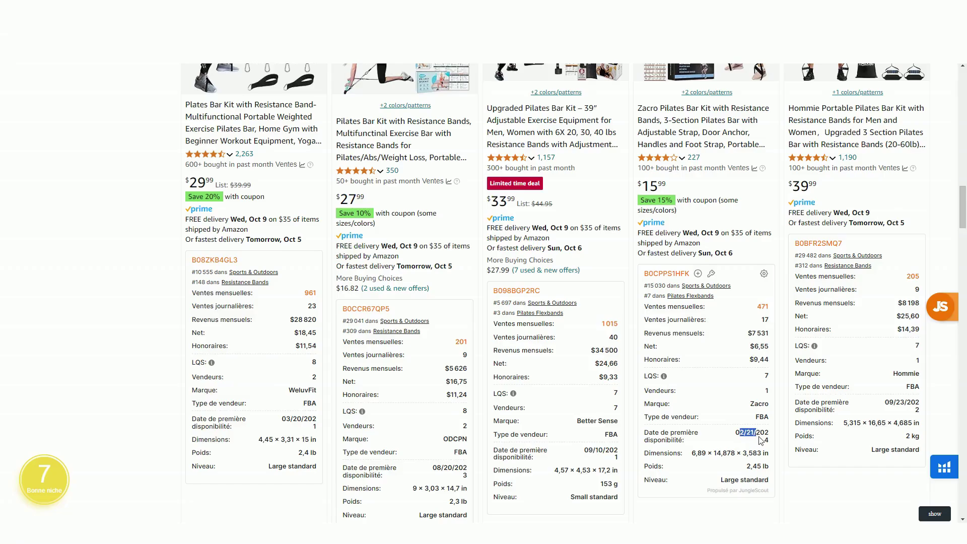
click(762, 437)
scroll(727, 318, up, 2)
scroll(740, 429, up, 1)
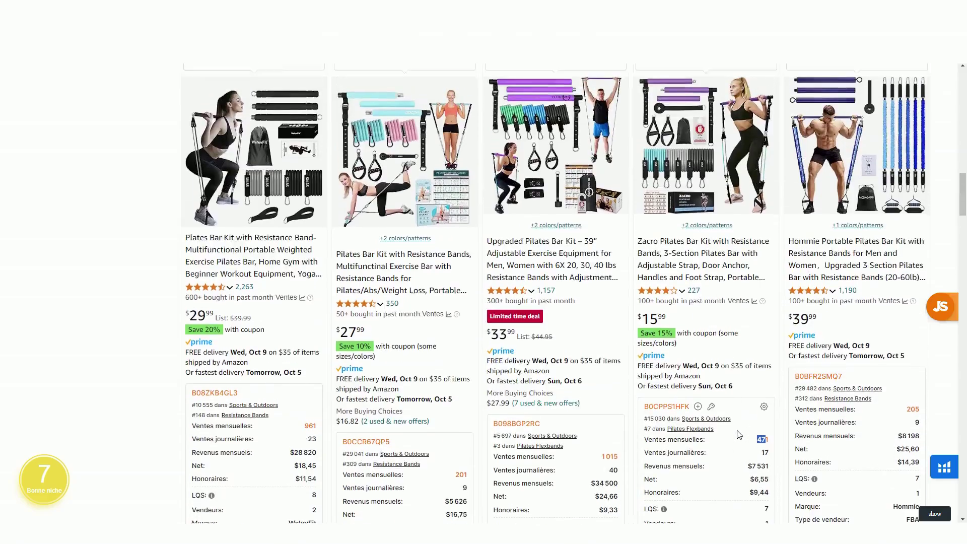
scroll(739, 383, down, 1)
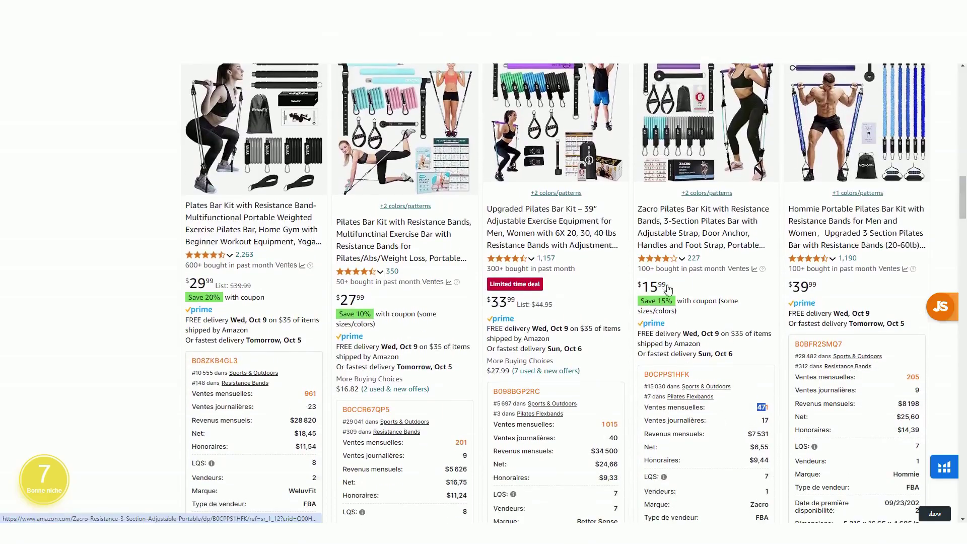
drag(963, 194, 955, 398)
scroll(509, 292, down, 4)
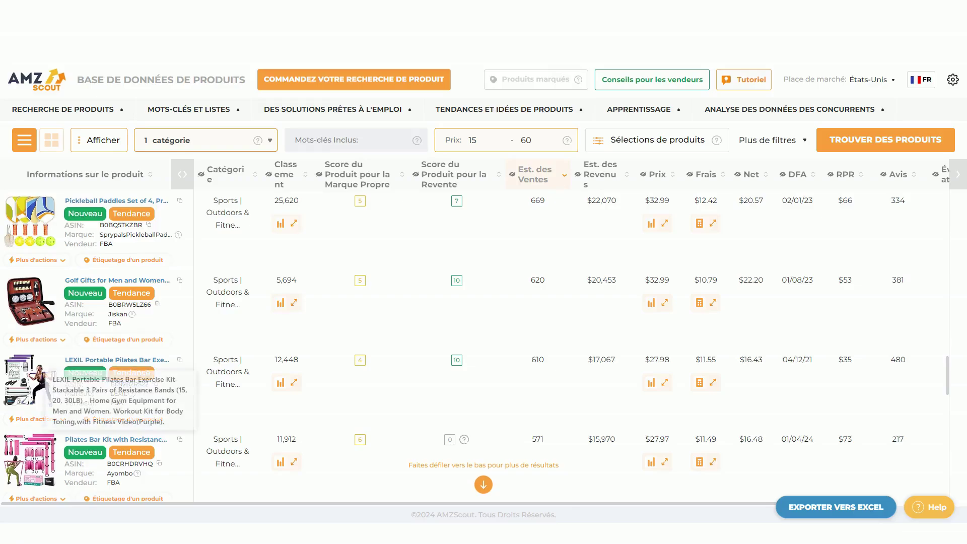
Replace the sports category filter with Home | Kitchen & Dining and Tools & Home Improvement, and run the AMZScout product search
click(202, 141)
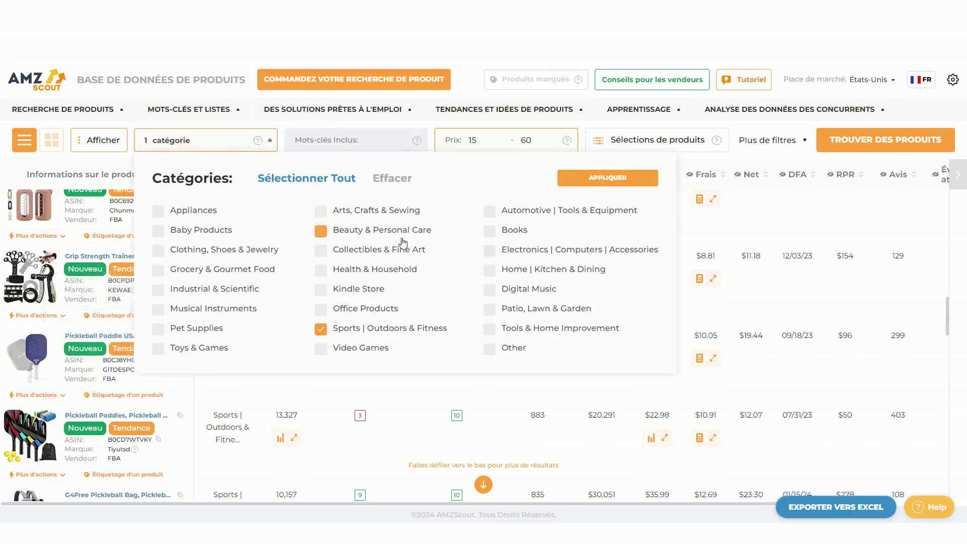
click(492, 274)
click(490, 330)
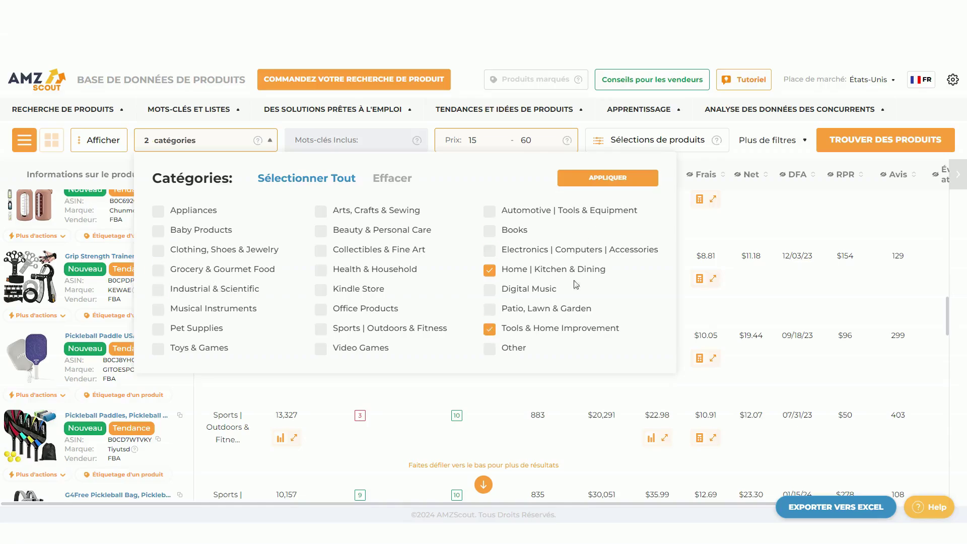
click(608, 184)
click(877, 144)
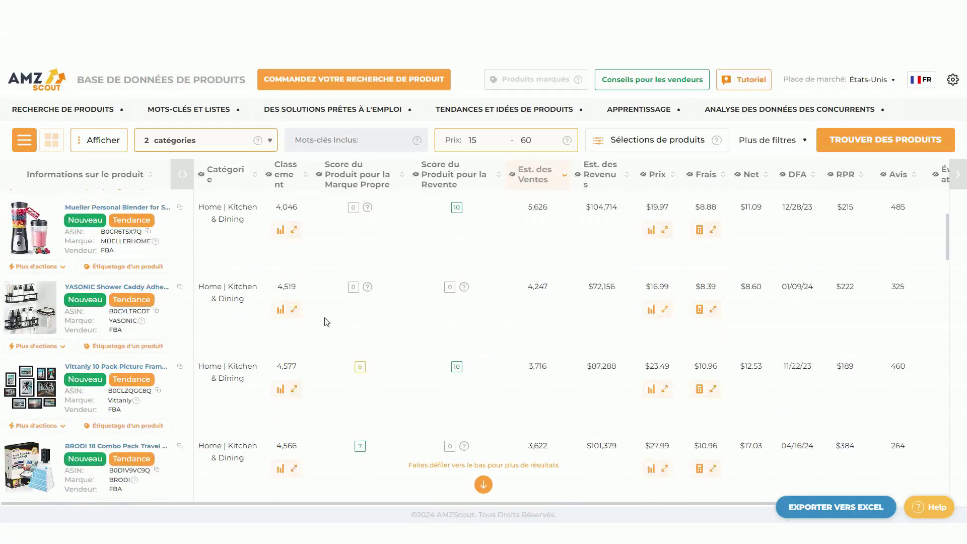
Open the Clear Garment Bag For Hanging Clothes listing from the product results and review its title, price and offers
scroll(313, 321, down, 5)
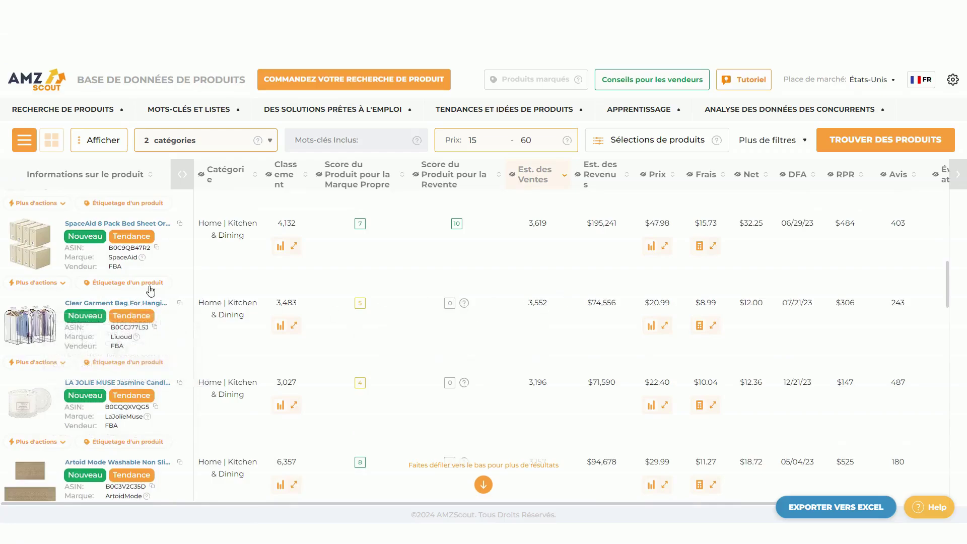
click(116, 303)
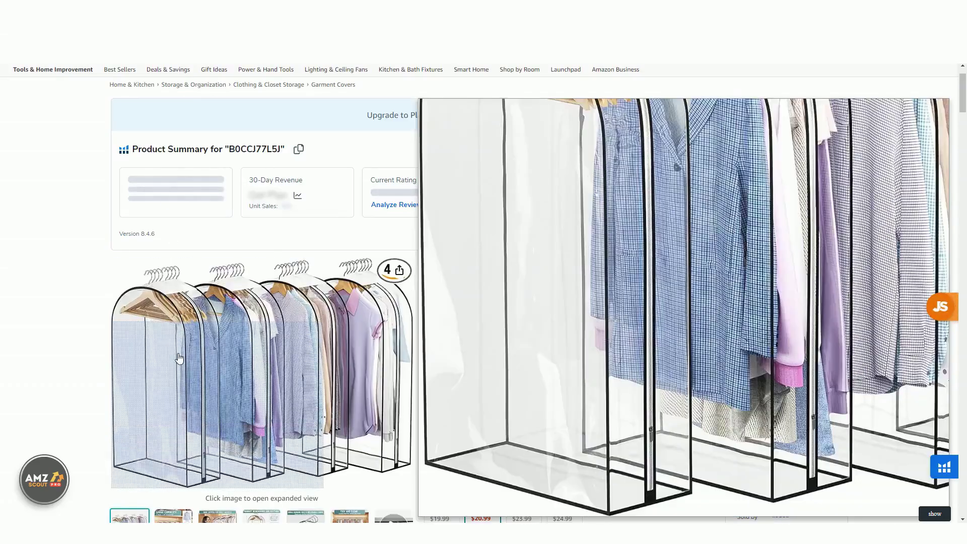
scroll(624, 314, down, 4)
scroll(625, 313, up, 5)
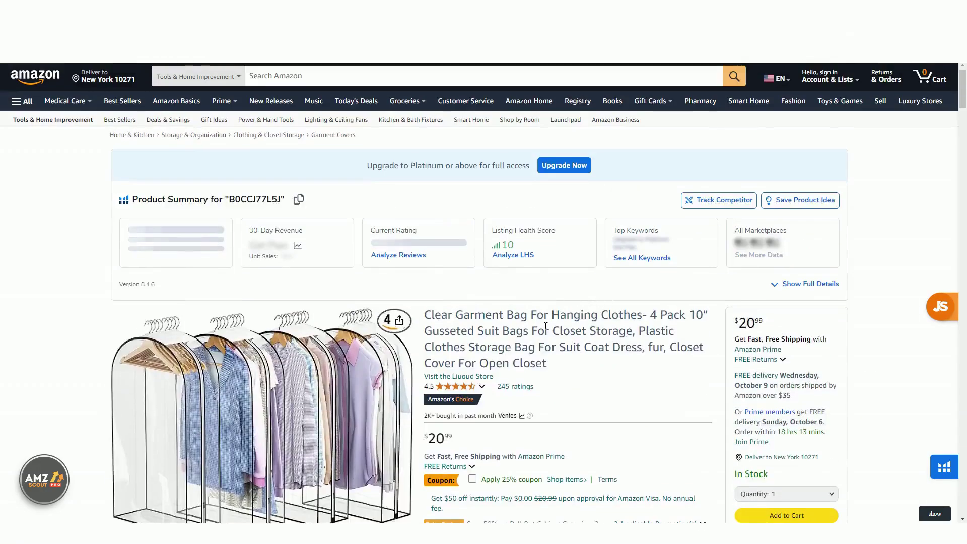
drag(522, 347, 559, 347)
scroll(605, 353, down, 4)
scroll(605, 354, down, 5)
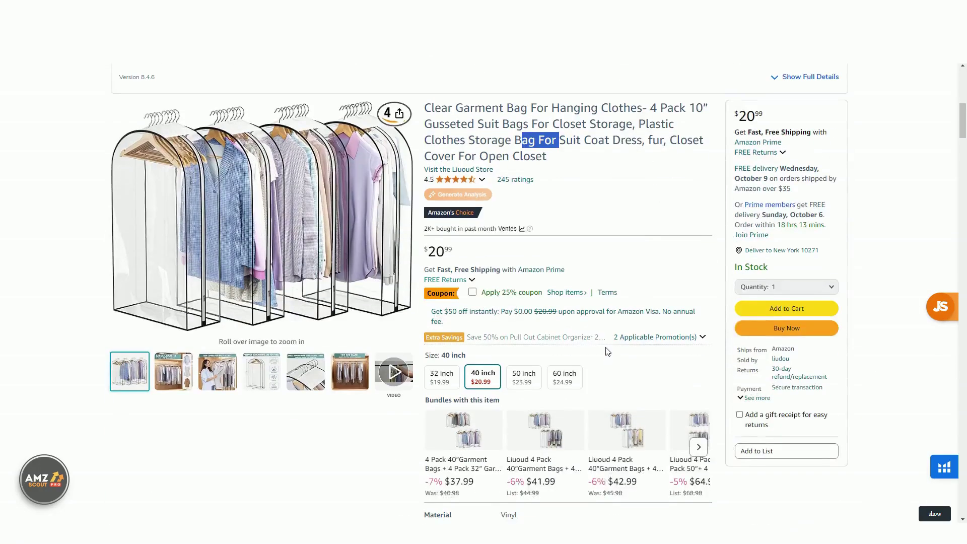
View the garment bag's product photos, including the dimensions and hanging-hole images, beside its specifications
scroll(611, 338, down, 3)
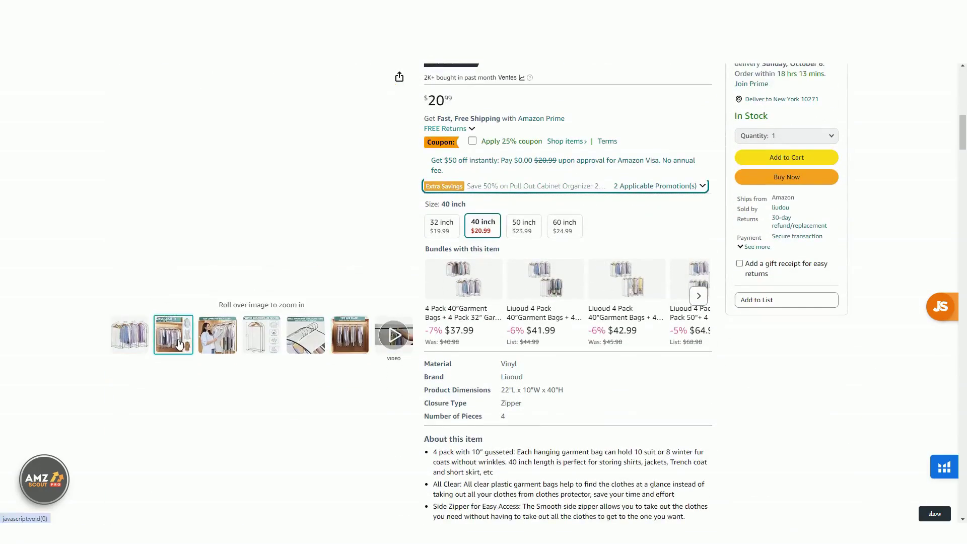
mouse_move(215, 343)
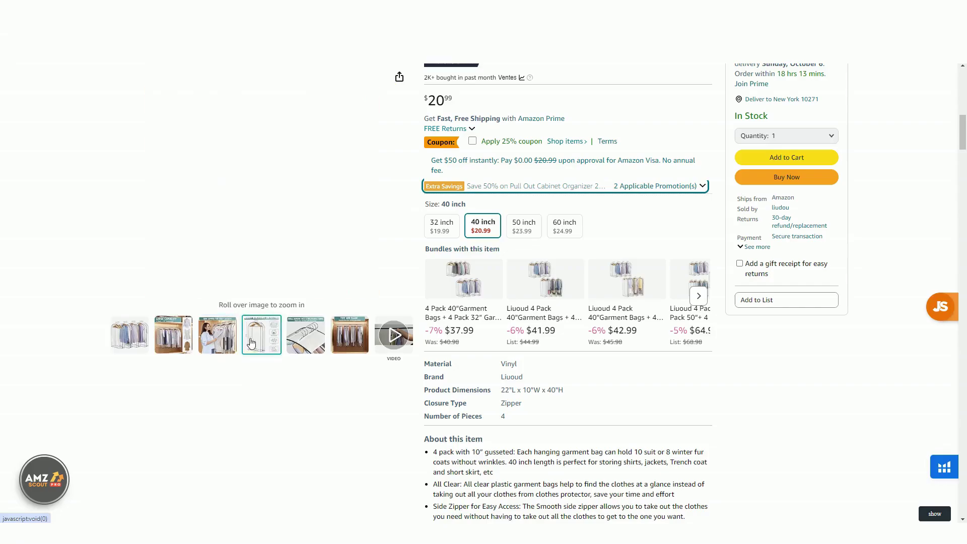
mouse_move(254, 344)
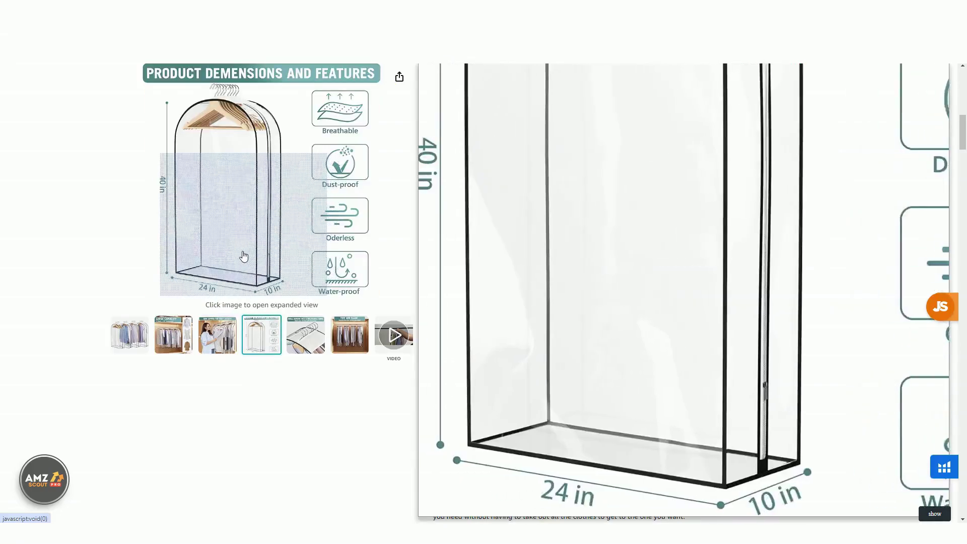
mouse_move(324, 336)
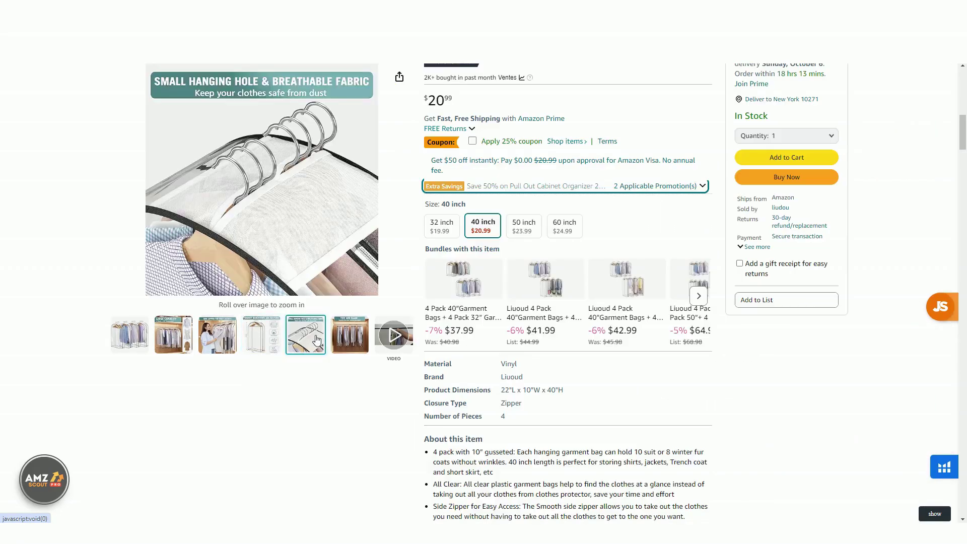
Examine the garment bag's sales and rank trend chart along with its revenue, fee and rating summary
scroll(349, 337, down, 8)
drag(962, 155, 952, 96)
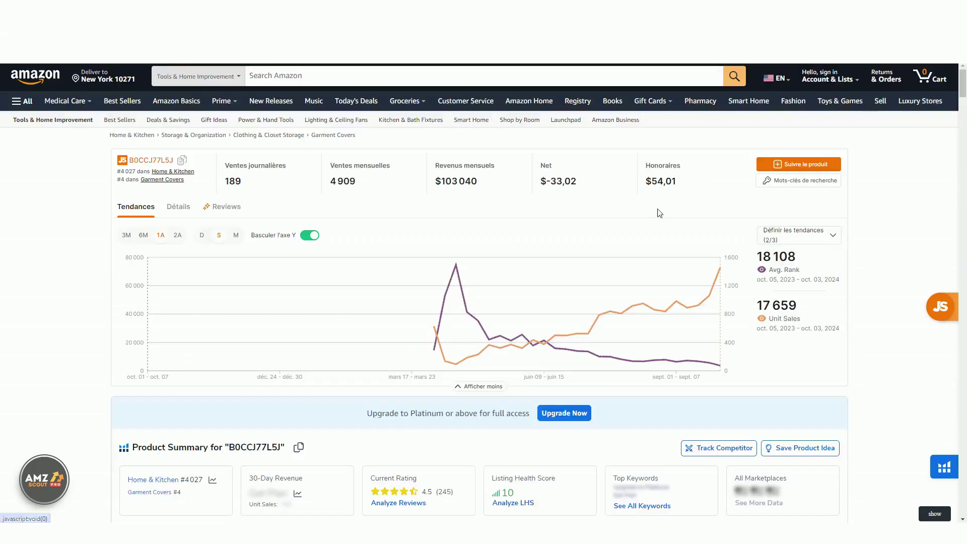
scroll(595, 269, down, 5)
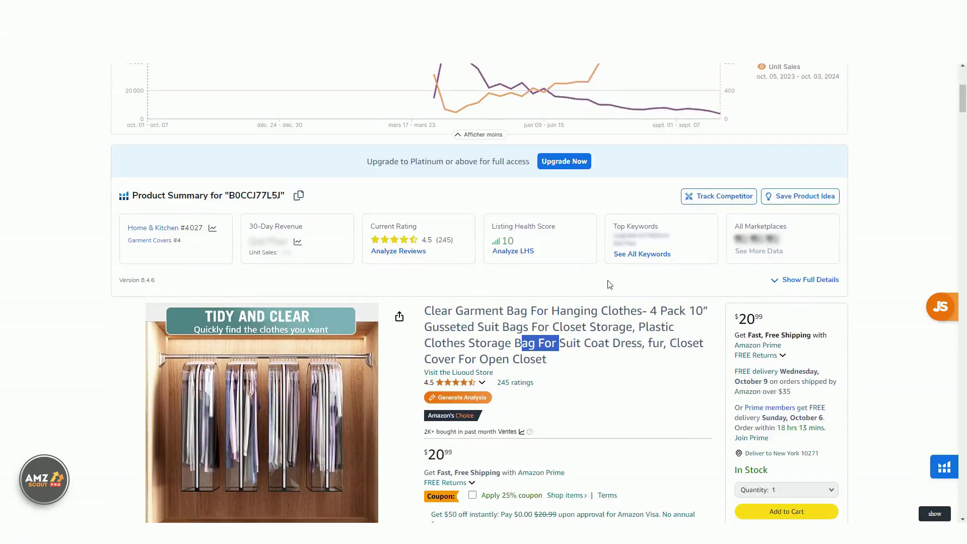
scroll(609, 285, up, 3)
Open the garment bag's keyword list in AMZScout PRO and search Amazon for "garment bag with zipper"
click(40, 481)
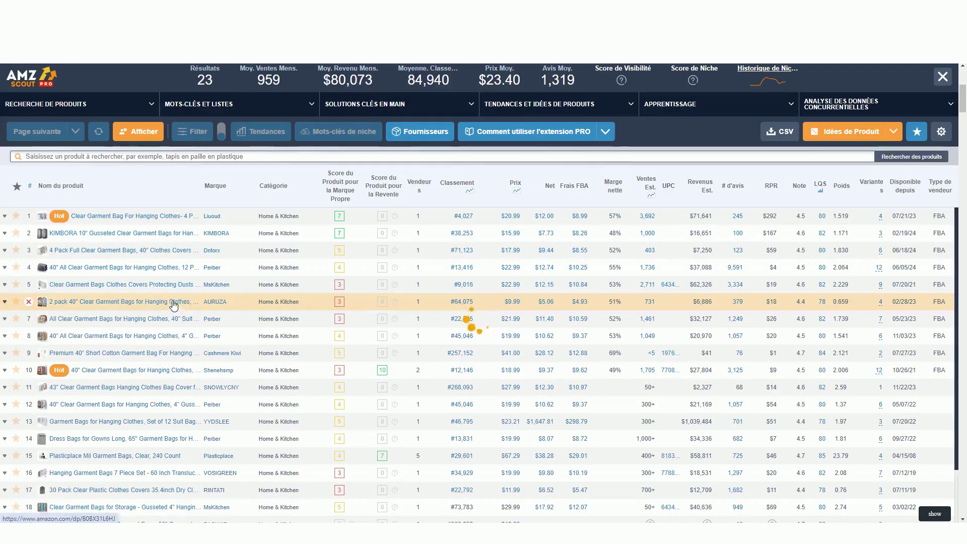
scroll(174, 306, down, 1)
scroll(174, 306, up, 1)
click(471, 233)
drag(423, 237, 510, 237)
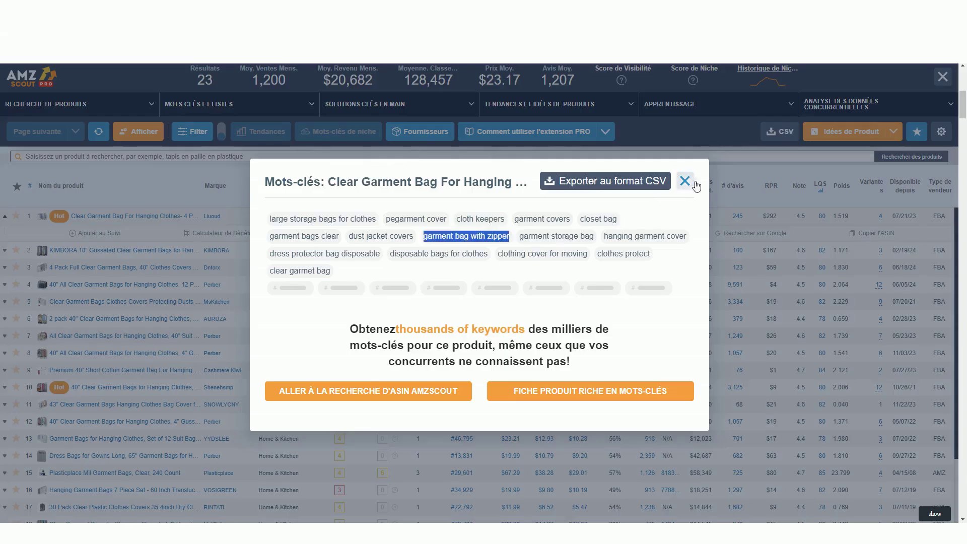
click(696, 184)
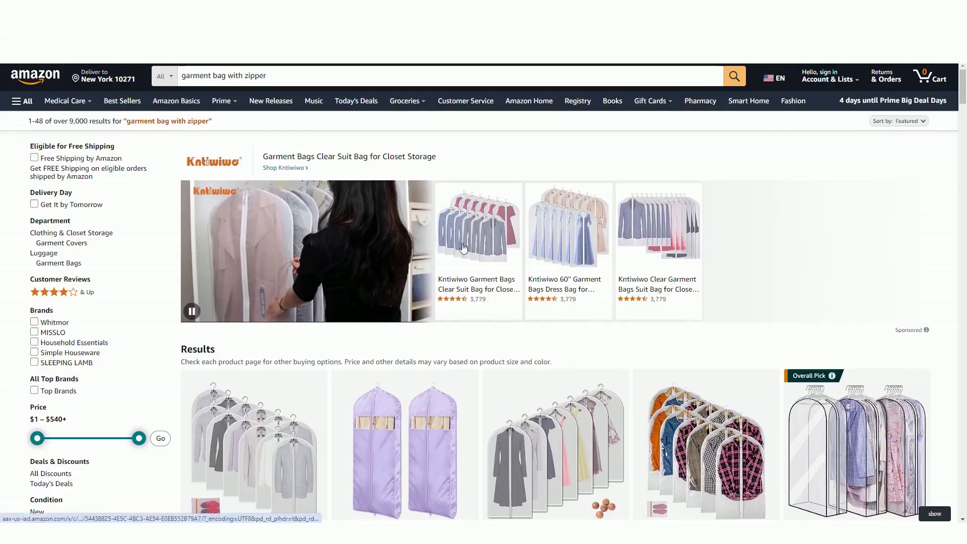
Examine the sales, revenue, reviews and seller data of the garment bags in the first row of results
scroll(484, 292, down, 5)
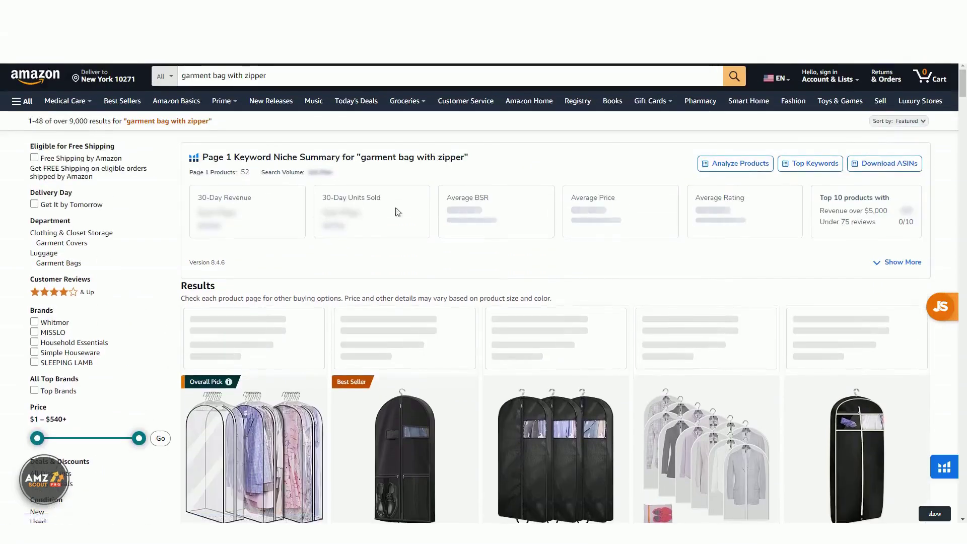
scroll(942, 187, down, 10)
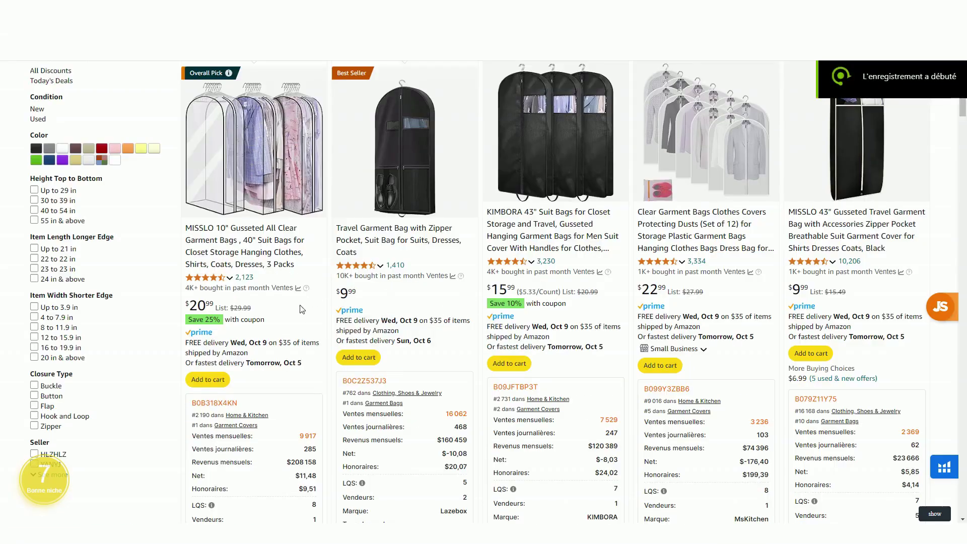
scroll(302, 310, down, 1)
scroll(311, 372, up, 1)
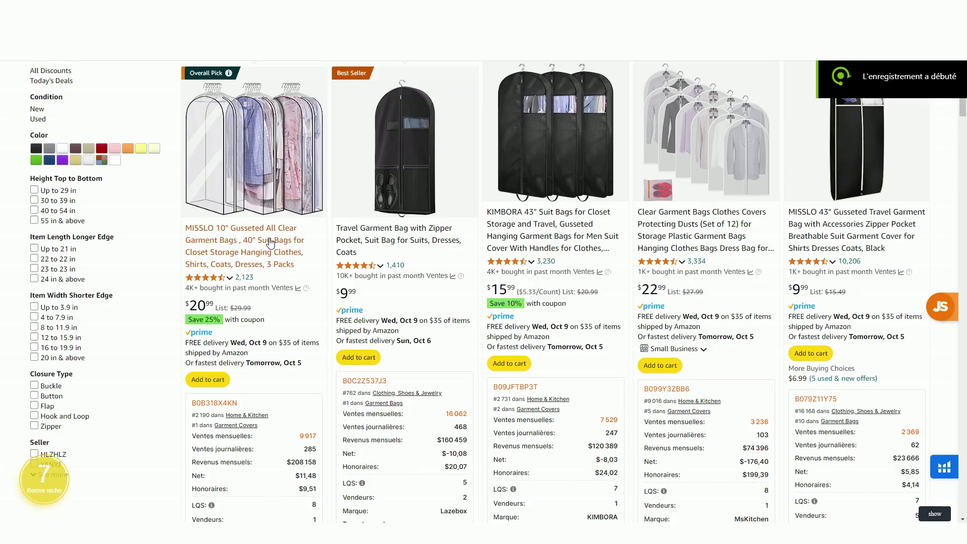
scroll(268, 184, down, 3)
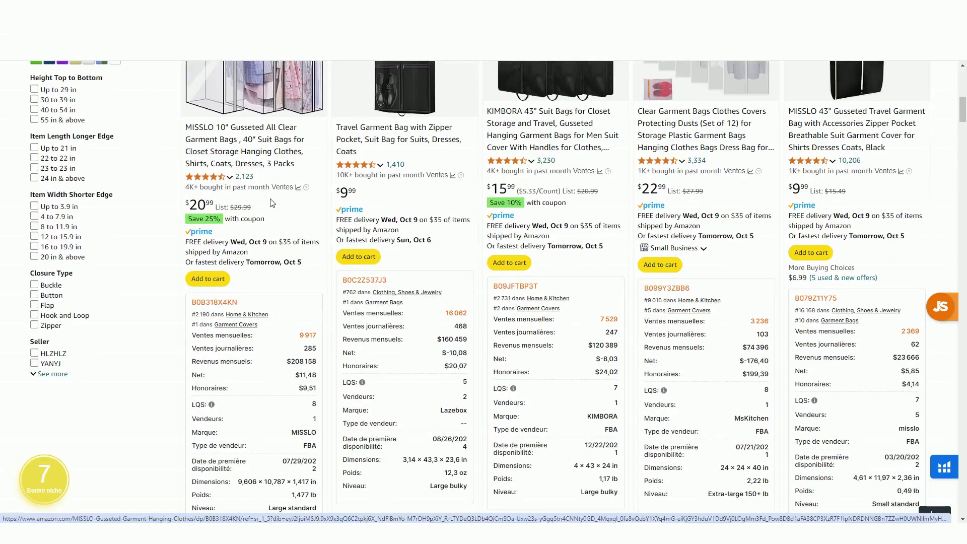
scroll(415, 249, up, 4)
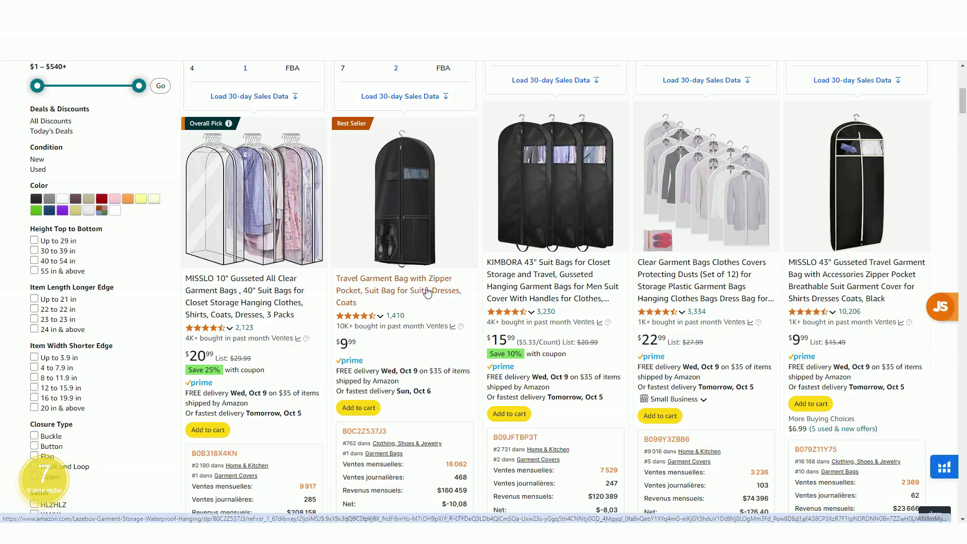
Check the best-selling Travel Garment Bag's first availability date against its monthly sales and reviews
scroll(423, 362, down, 4)
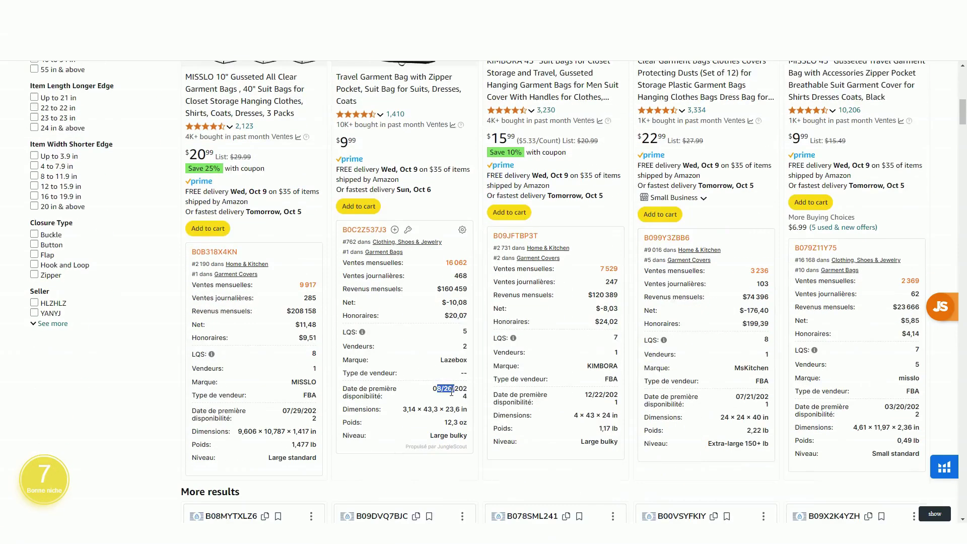
scroll(447, 390, up, 2)
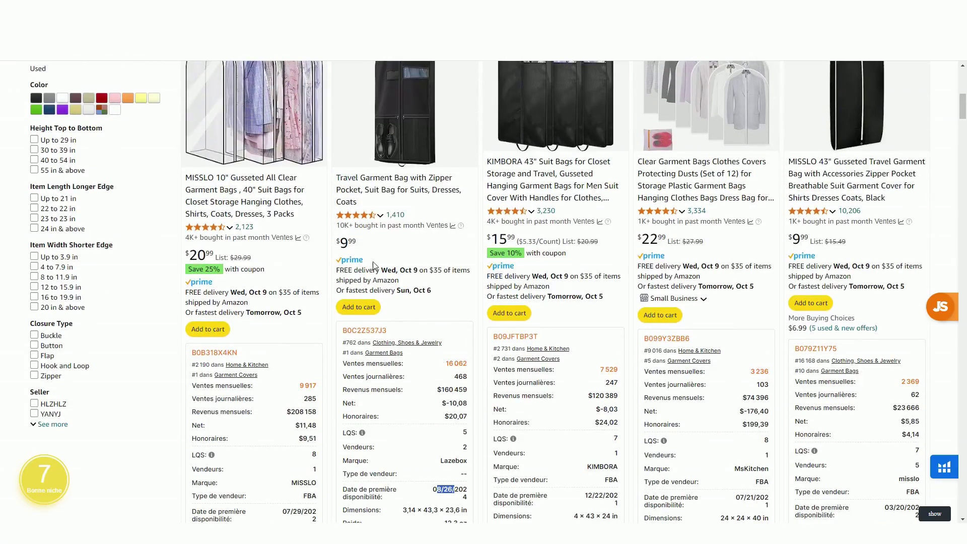
scroll(364, 254, up, 3)
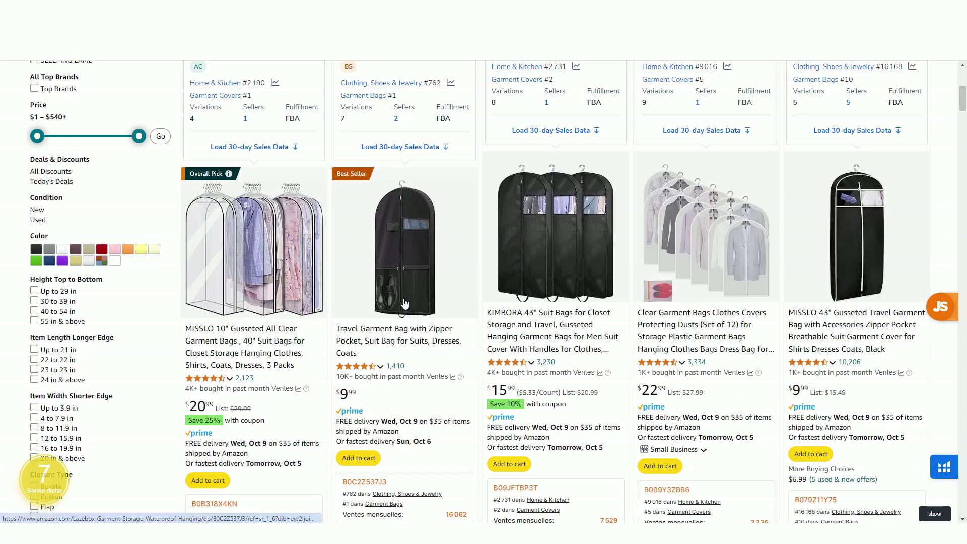
scroll(423, 319, down, 12)
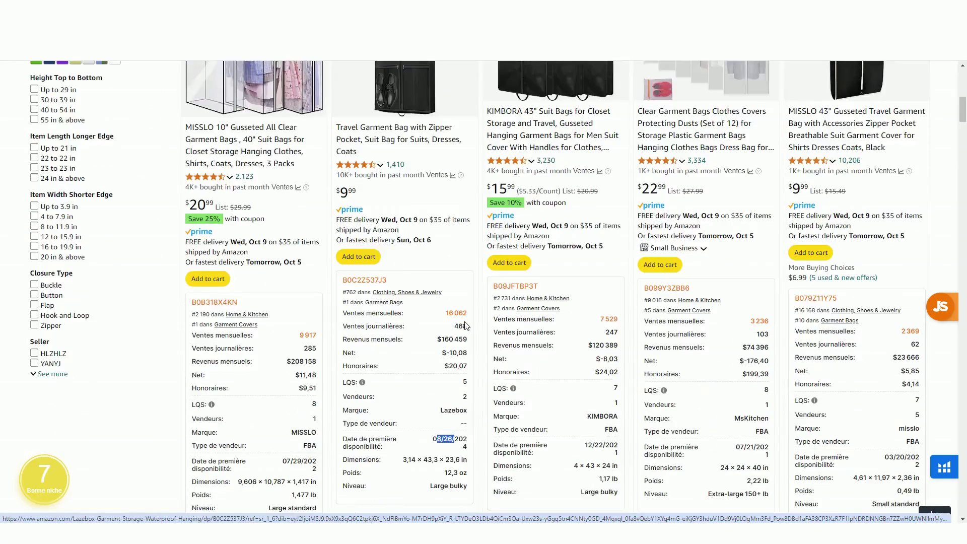
Compare the past-month purchases, prices and monthly sales of the garment bags in the following rows of results
scroll(859, 370, down, 2)
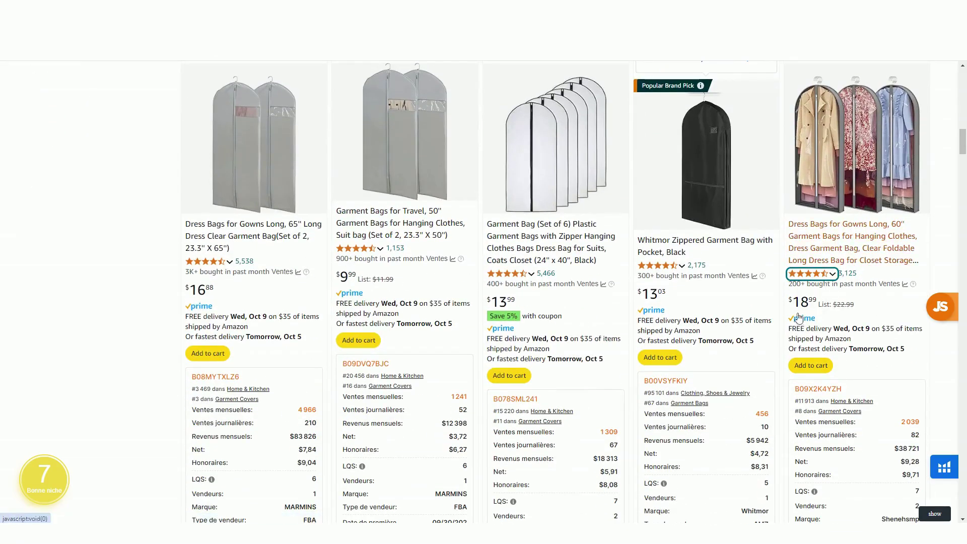
scroll(838, 250, down, 4)
scroll(269, 351, down, 8)
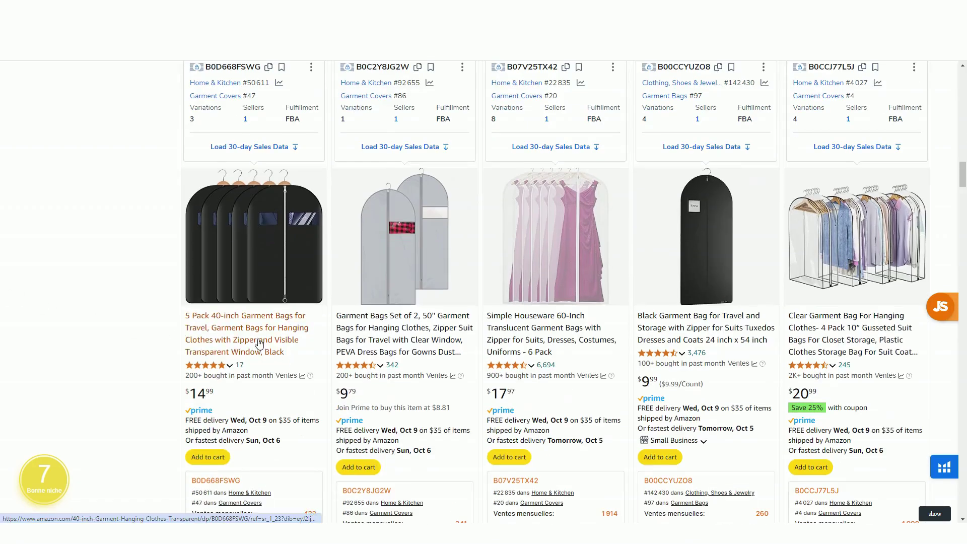
Review the 5 Pack 40-inch garment bag's rating, monthly sales and first availability date, and skim the remaining results
scroll(260, 343, down, 2)
scroll(225, 345, up, 1)
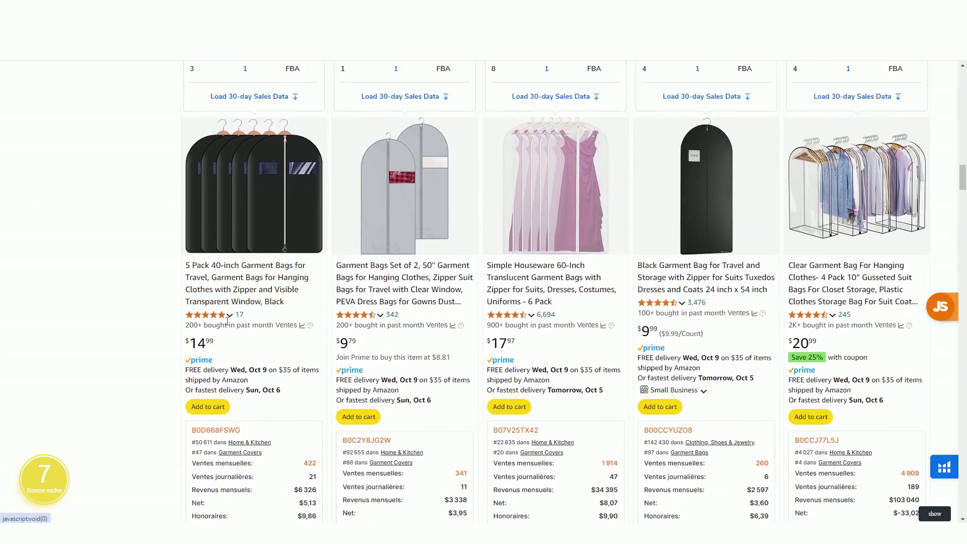
scroll(299, 372, down, 2)
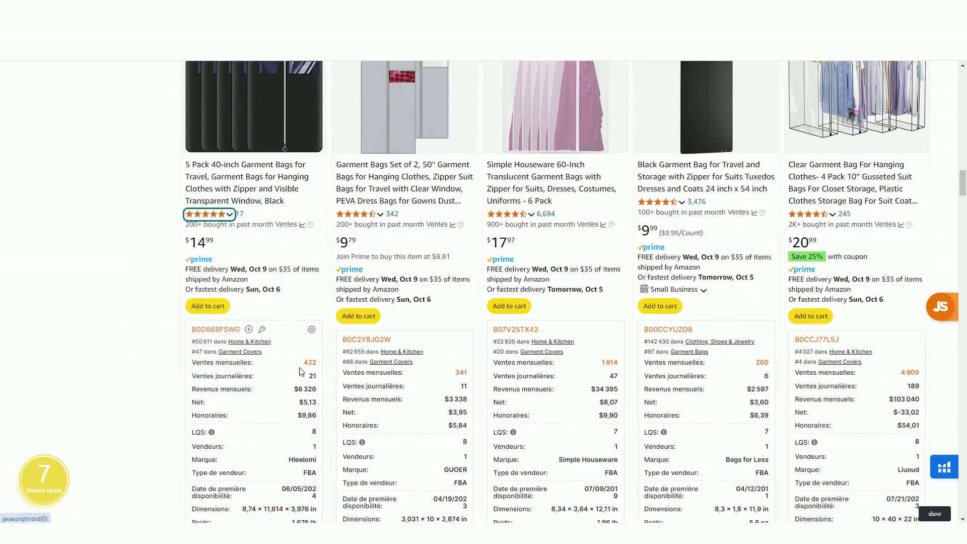
scroll(299, 376, down, 2)
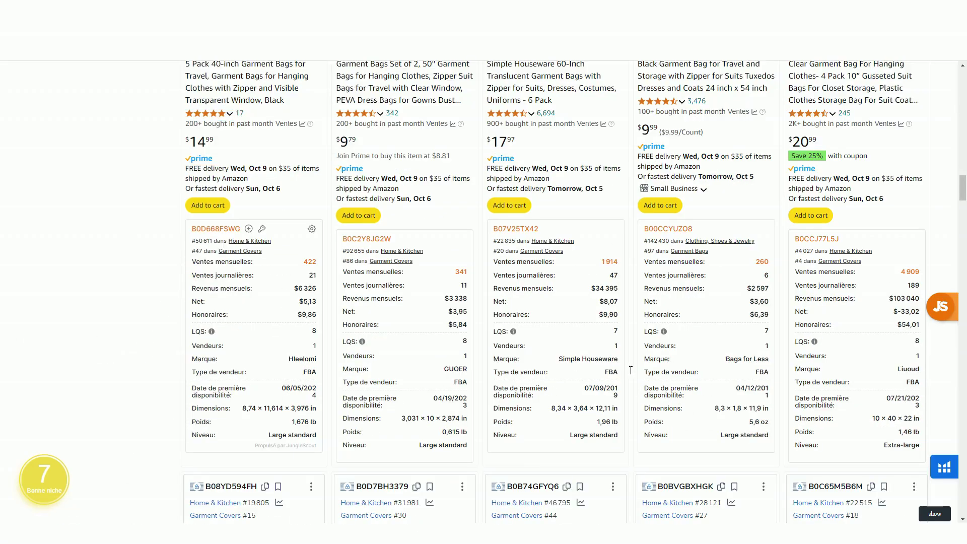
drag(963, 197, 964, 335)
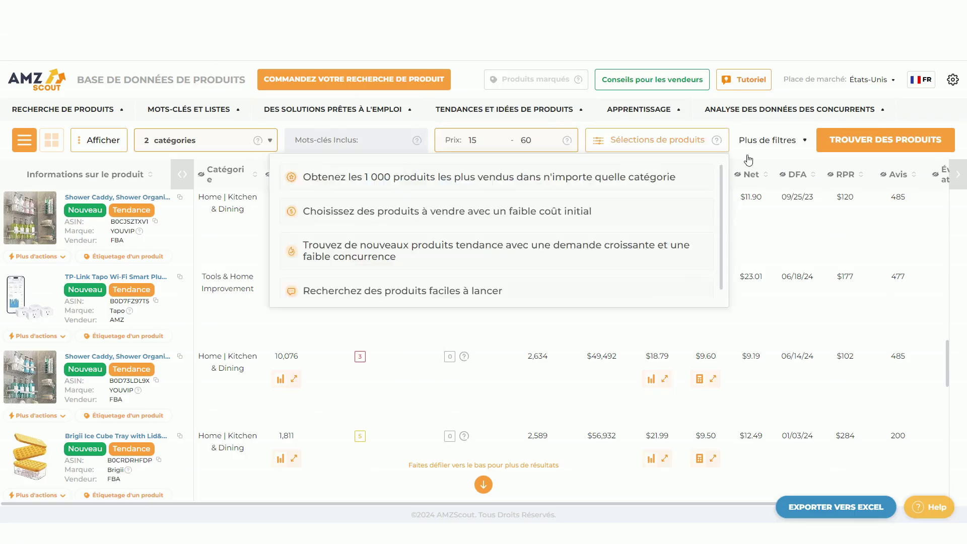
Switch the marketplace to France and select Cuisine et maison, Animalerie, Sports & Loisirs, Ameublement et décoration, and Hygiène et santé as the only categories
click(869, 79)
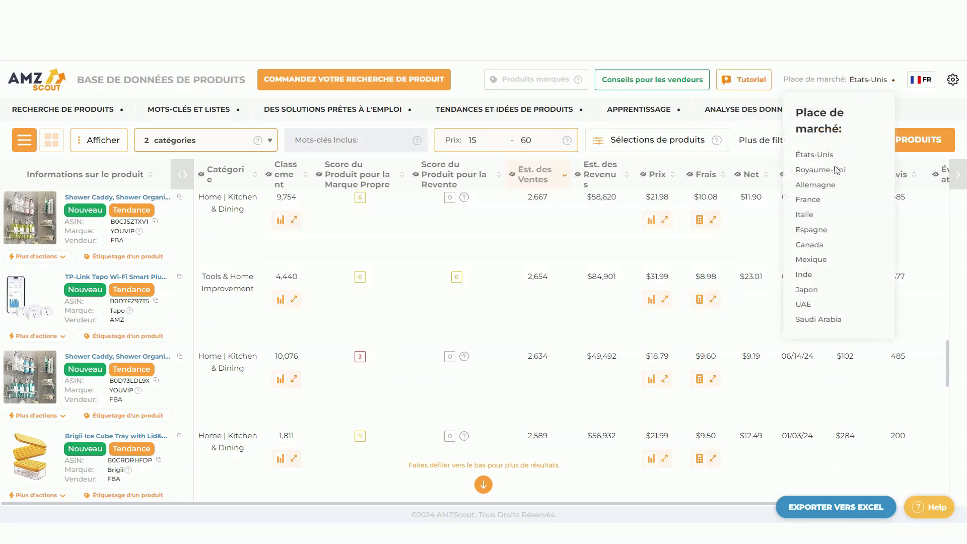
click(815, 201)
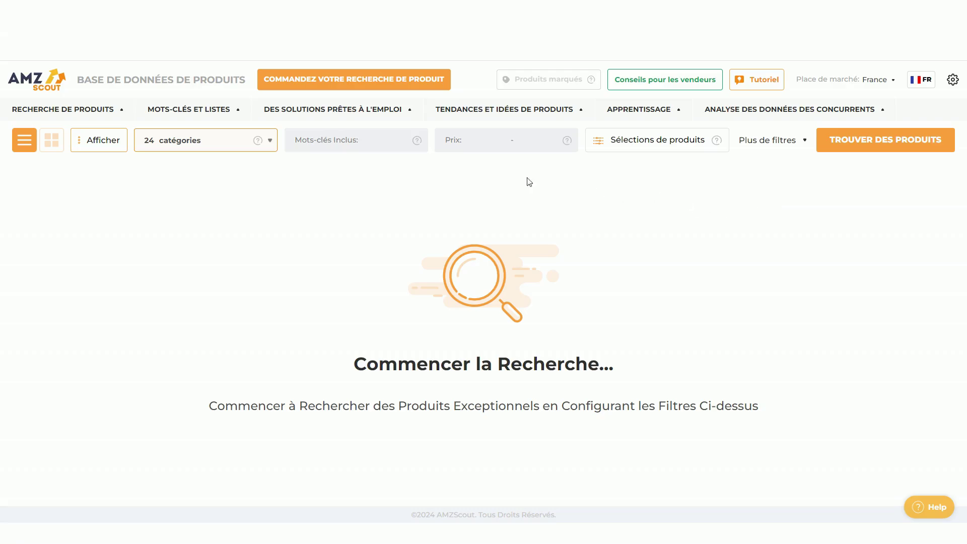
click(270, 140)
click(392, 178)
click(362, 290)
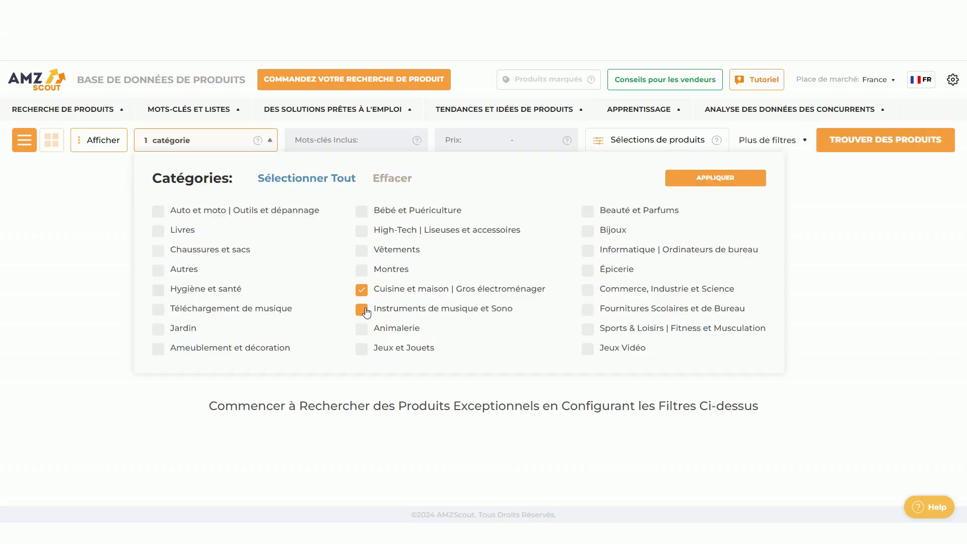
click(588, 329)
click(158, 347)
click(158, 289)
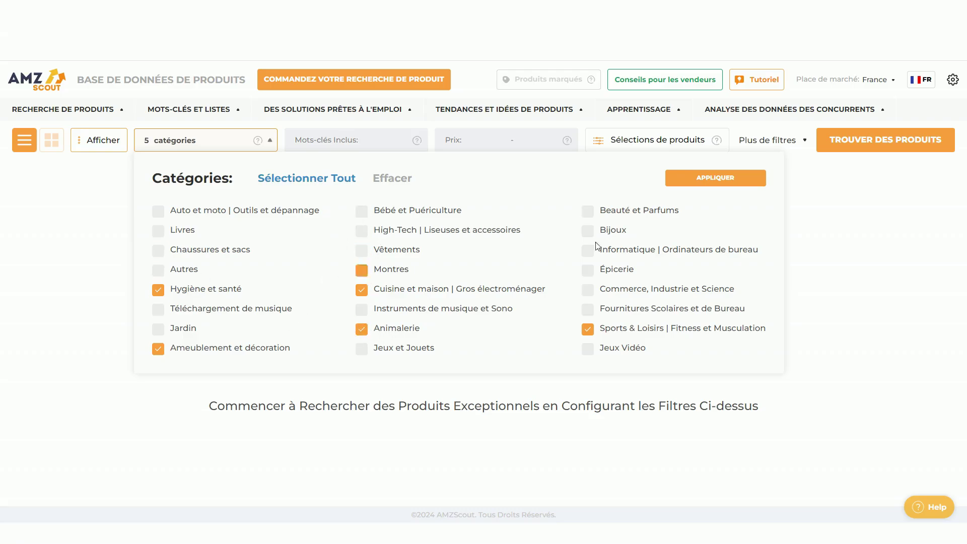
click(717, 180)
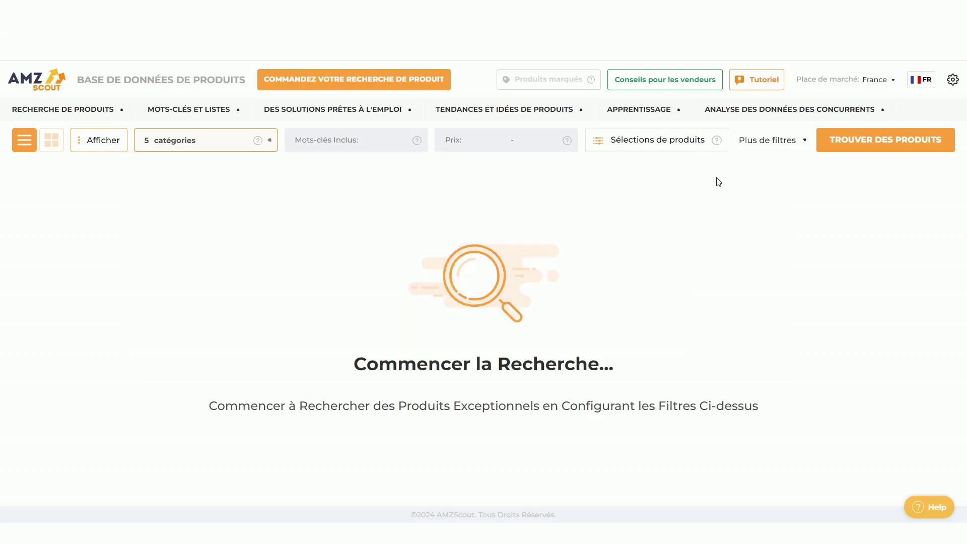
Set the price filter to 20–70 and limit the products to a maximum of 100 reviews
click(531, 144)
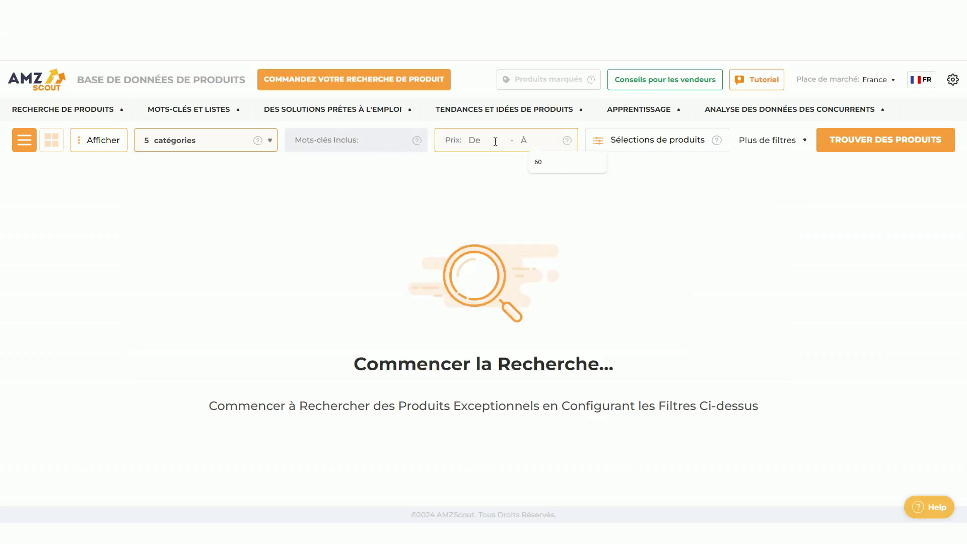
click(495, 141)
text(20)
click(526, 140)
text(70)
click(743, 149)
click(899, 140)
text(100)
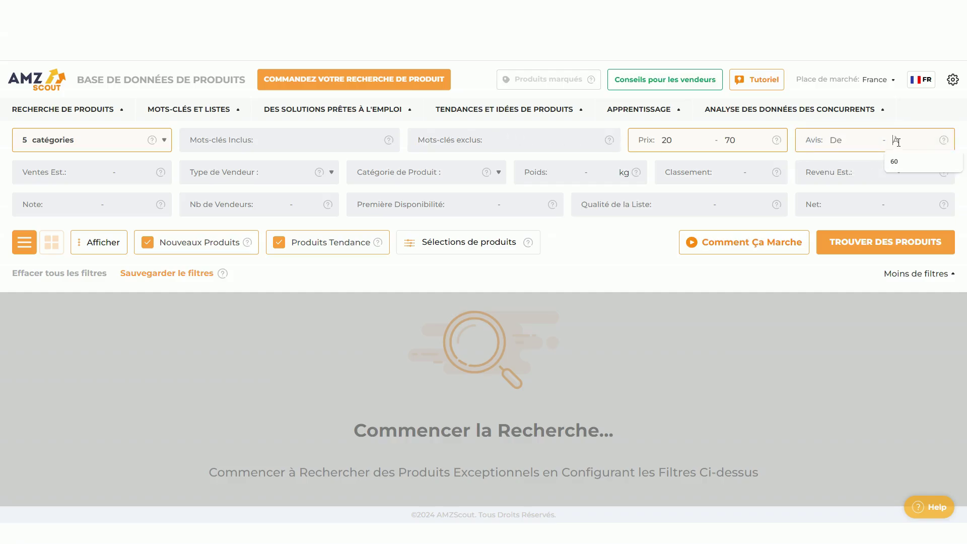
Set the maximum weight to 2 kg and the minimum estimated sales to 200
click(576, 175)
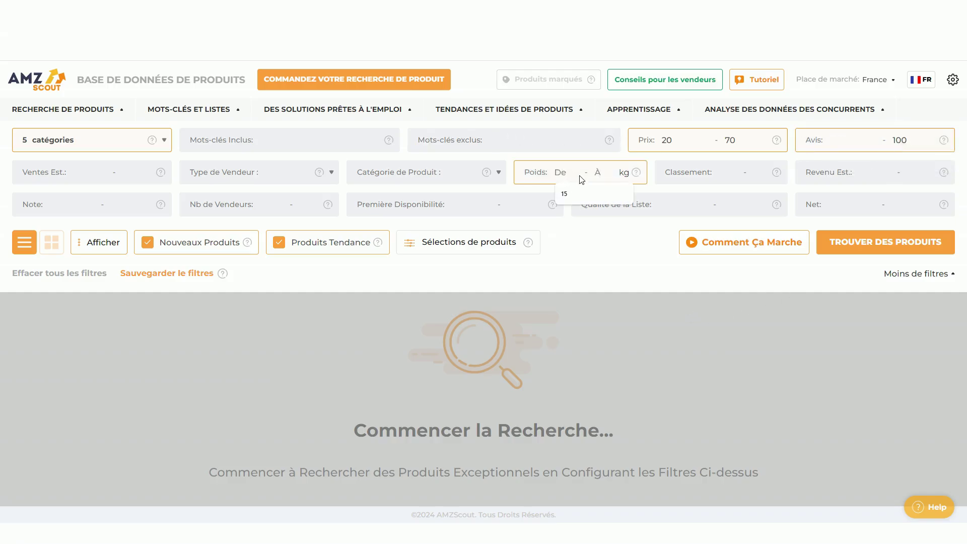
click(603, 174)
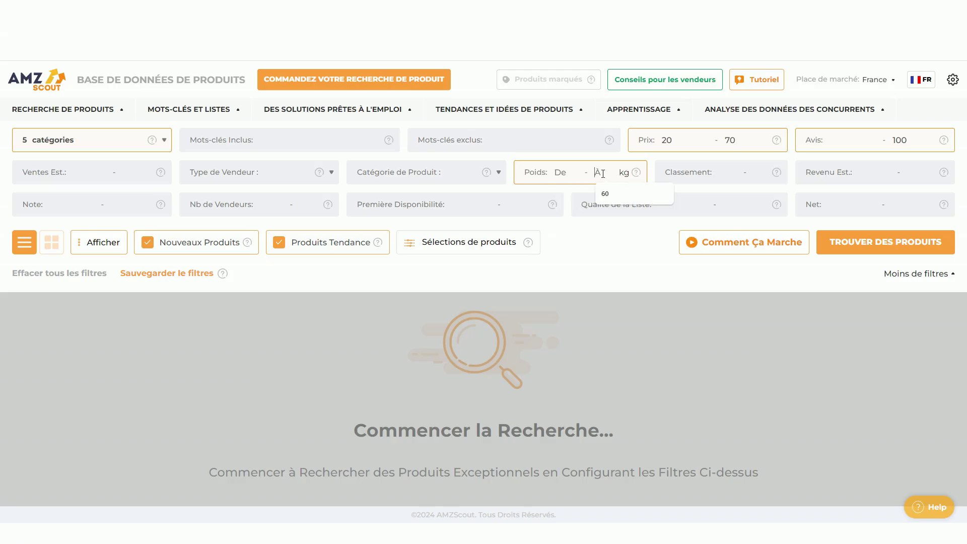
text(2)
click(97, 173)
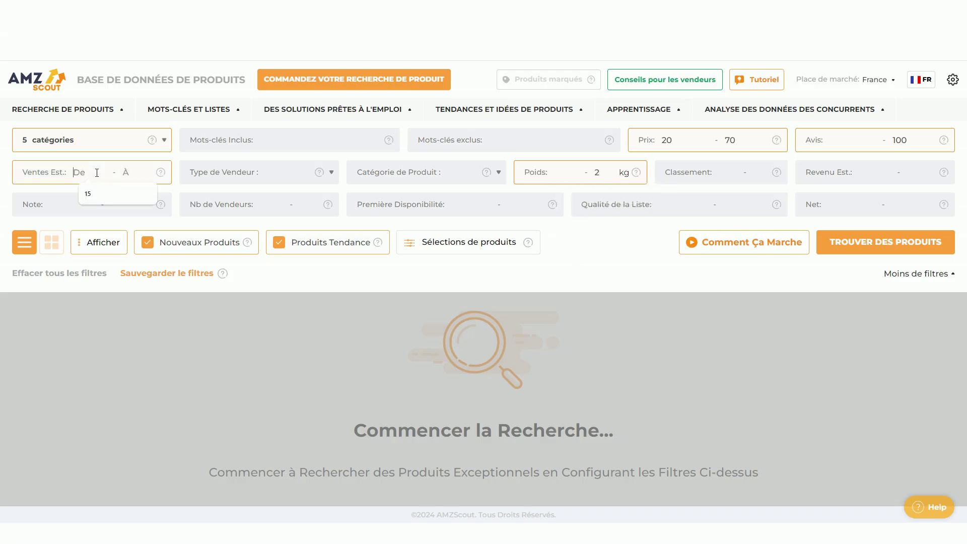
text(200)
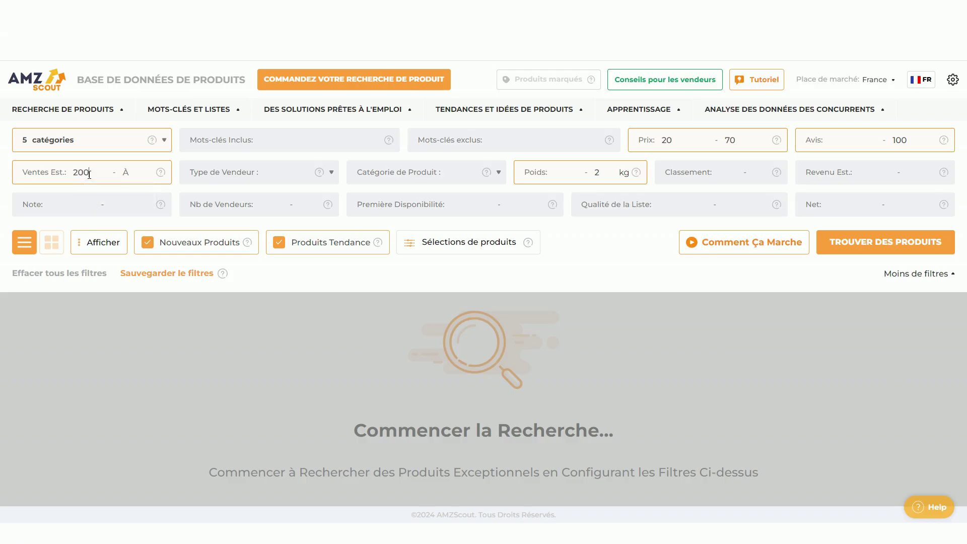
Turn off the Nouveaux Produits and Produits Tendance filters and run the product search
click(268, 251)
click(151, 245)
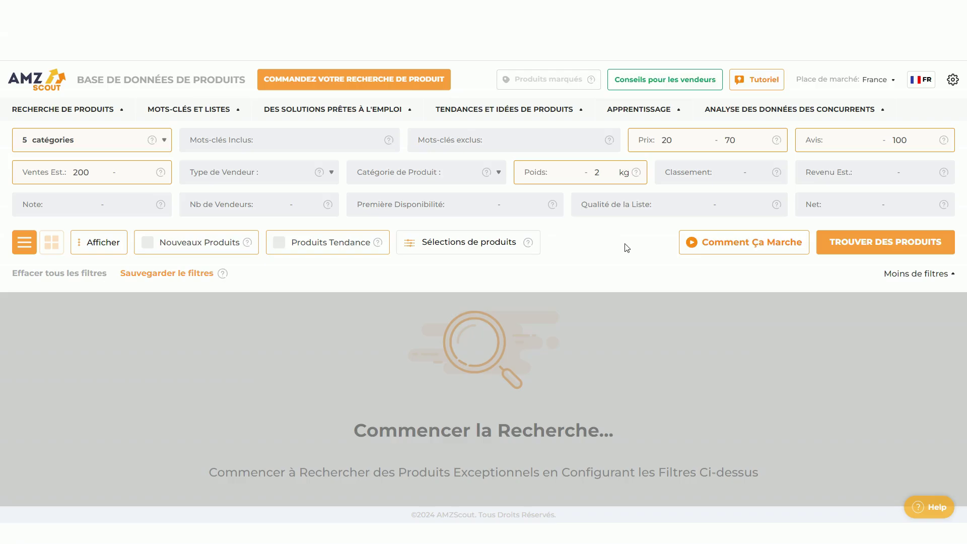
click(870, 250)
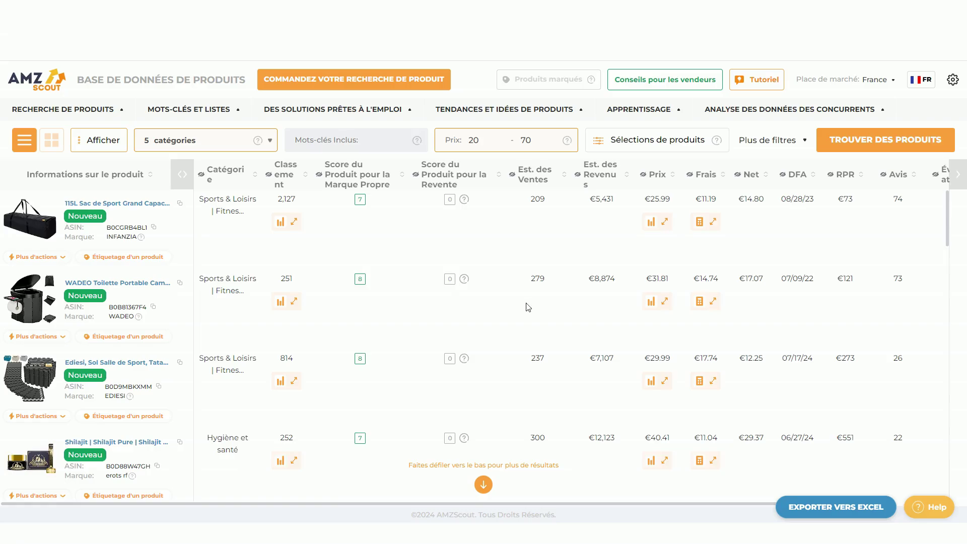
Browse the product results, open the Amazon listing of the zwxqe travel comfort cushion and look through its photos
scroll(528, 307, down, 10)
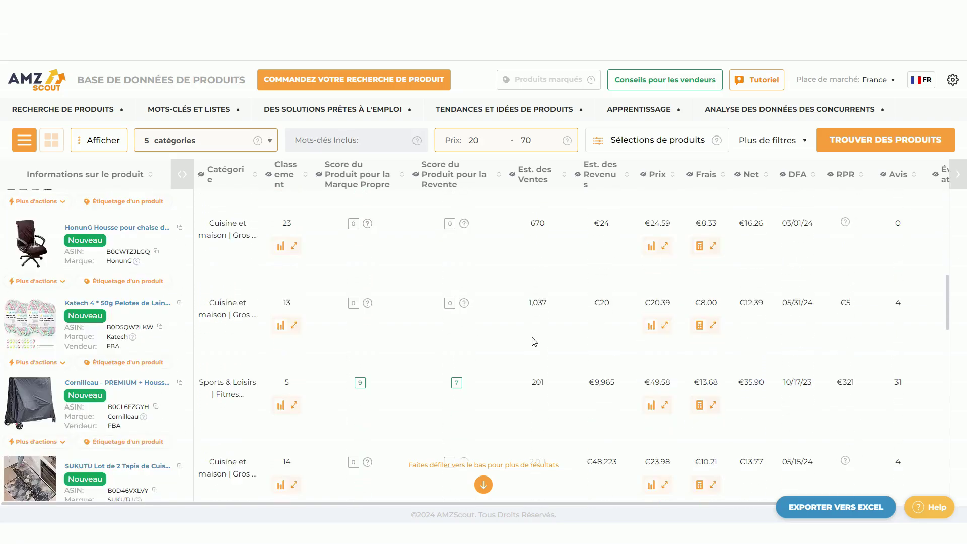
scroll(539, 332, down, 4)
scroll(534, 292, down, 8)
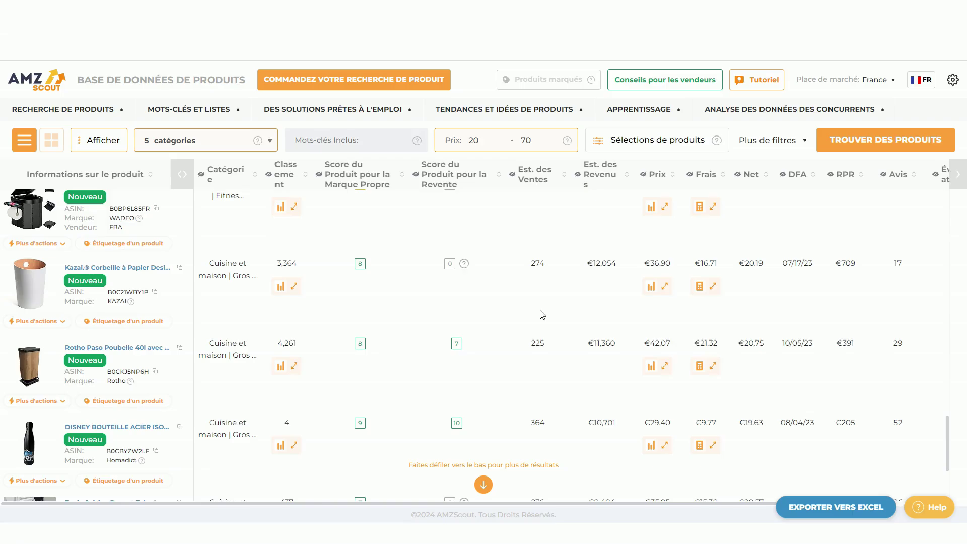
scroll(543, 322, down, 3)
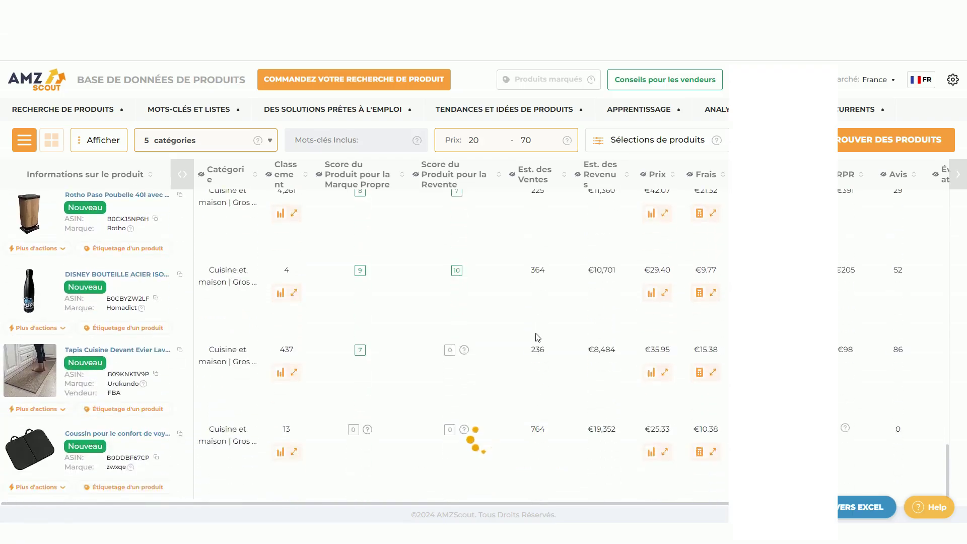
click(114, 435)
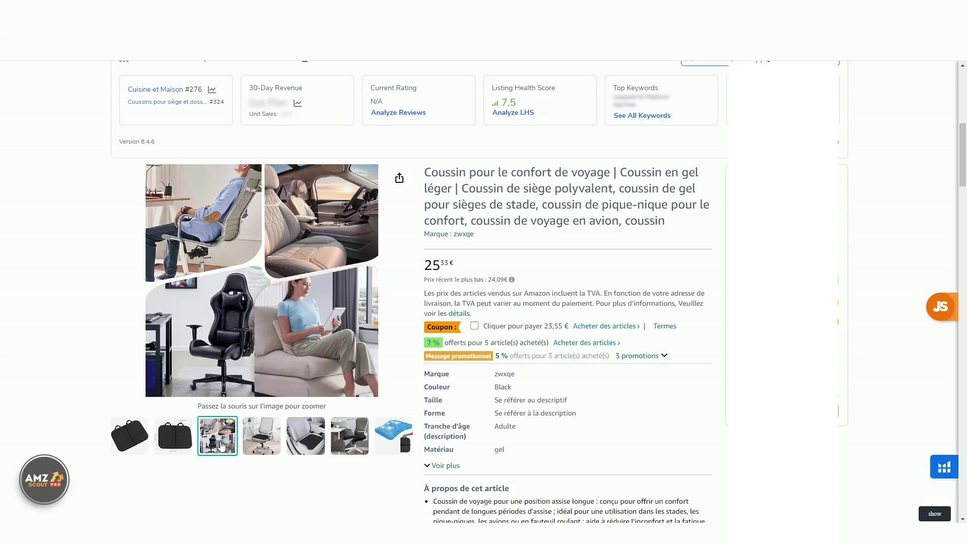
mouse_move(261, 442)
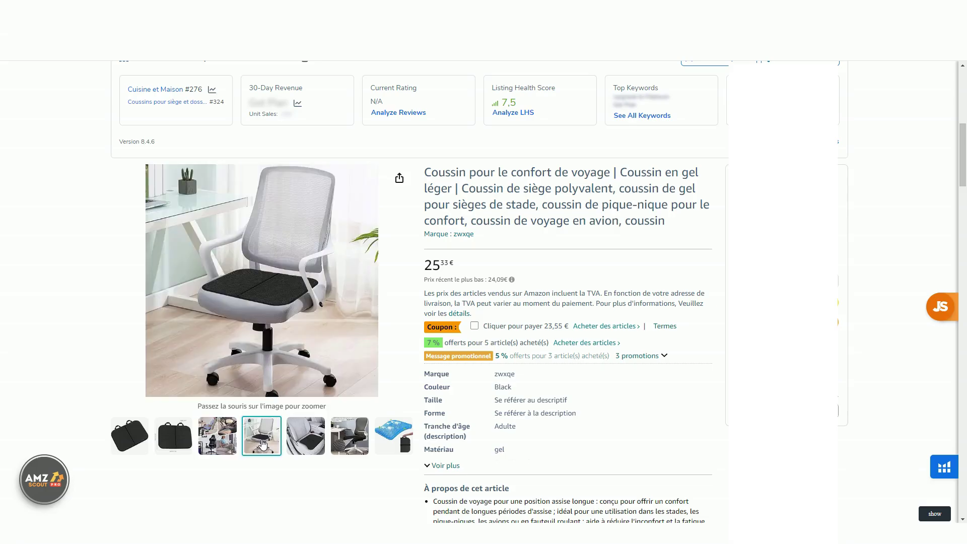
mouse_move(299, 435)
mouse_move(344, 438)
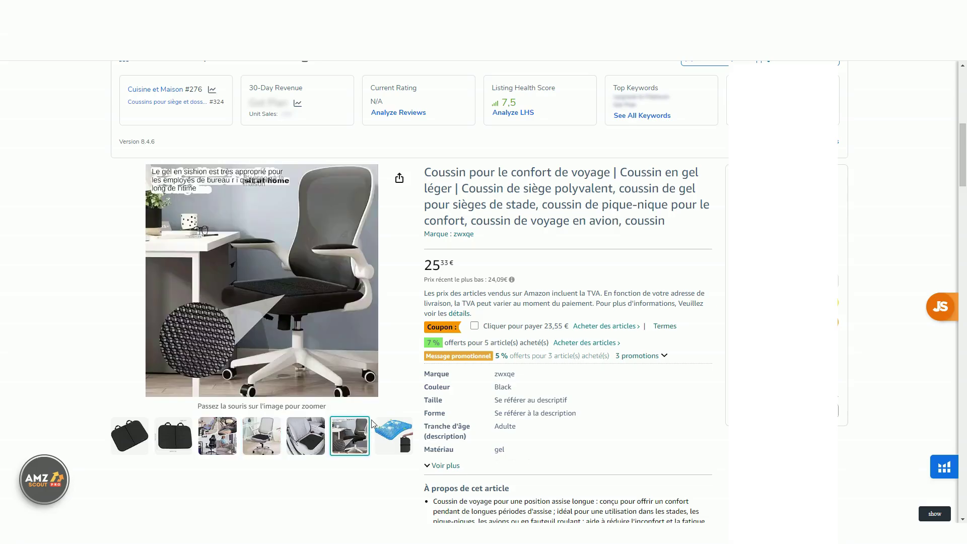
mouse_move(393, 435)
scroll(559, 419, down, 2)
Search Amazon for "Coussin pour le confort de voyage", copied from the start of the listing's title
scroll(560, 420, up, 5)
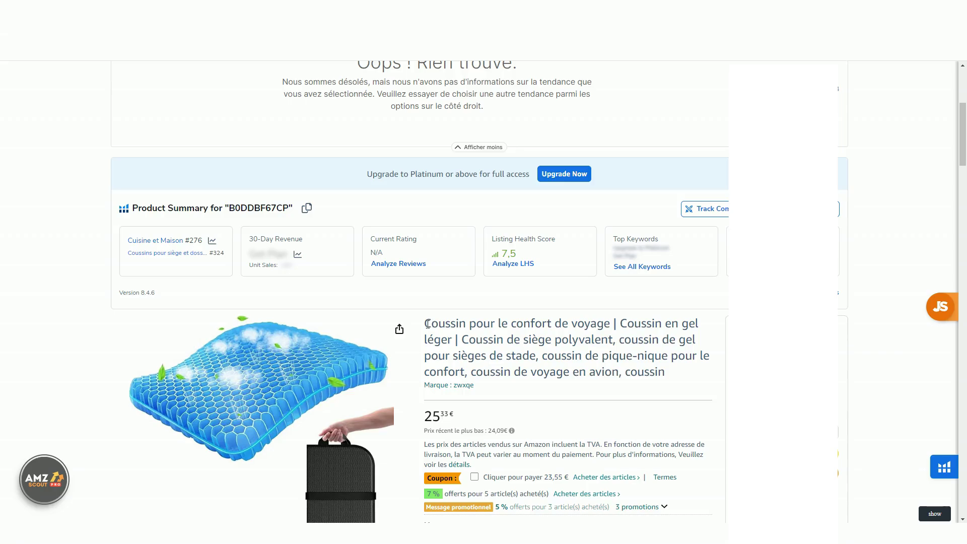
drag(425, 324, 610, 326)
key(ctrl+c)
scroll(400, 230, up, 2)
scroll(399, 229, up, 4)
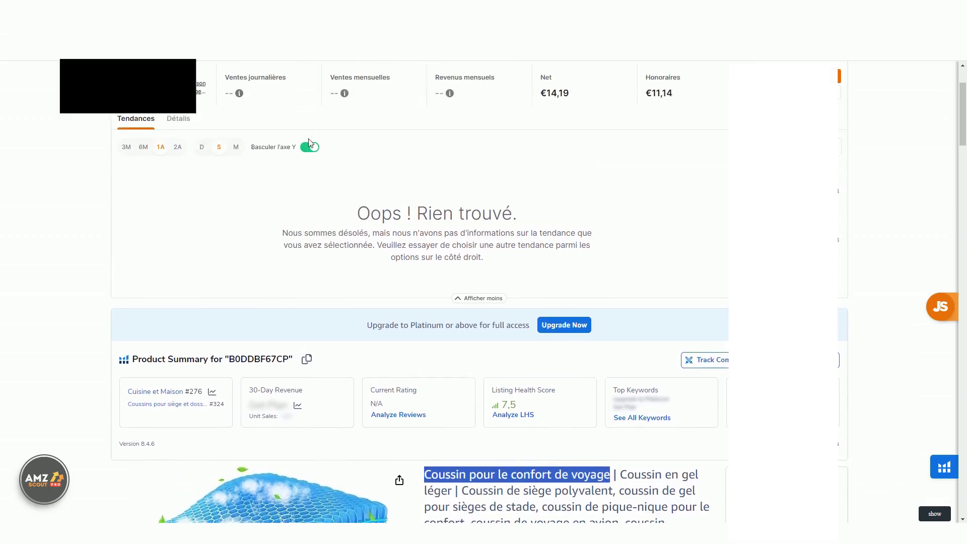
click(314, 76)
key(ctrl+v)
key(Return)
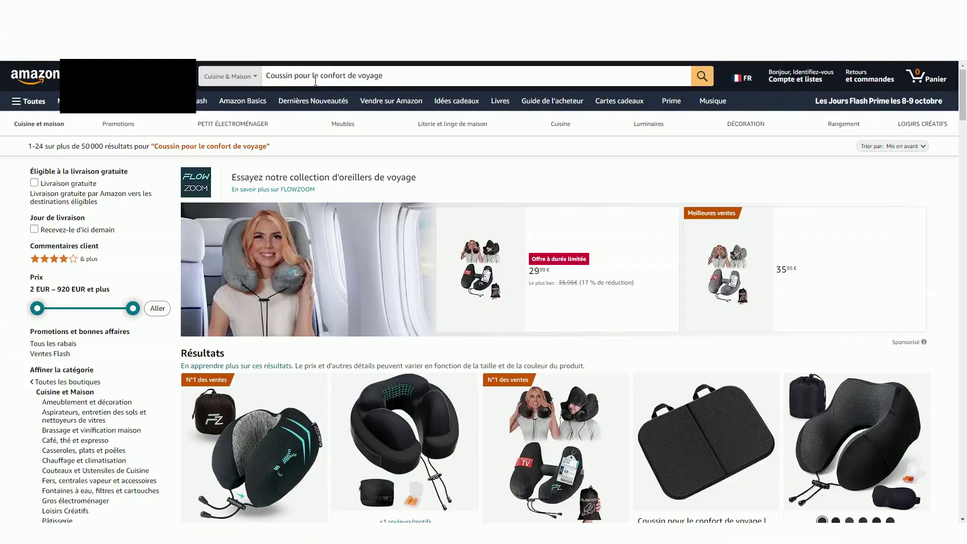
Examine the competing travel cushions' prices, reviews, past-month purchases, net margins and first availability dates in the search results
scroll(455, 237, down, 1)
scroll(455, 237, down, 10)
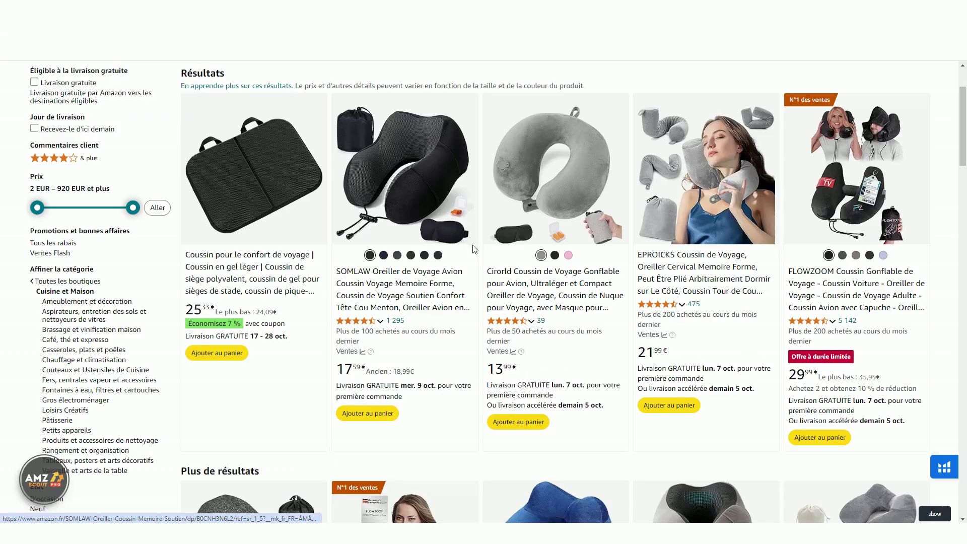
scroll(342, 344, down, 15)
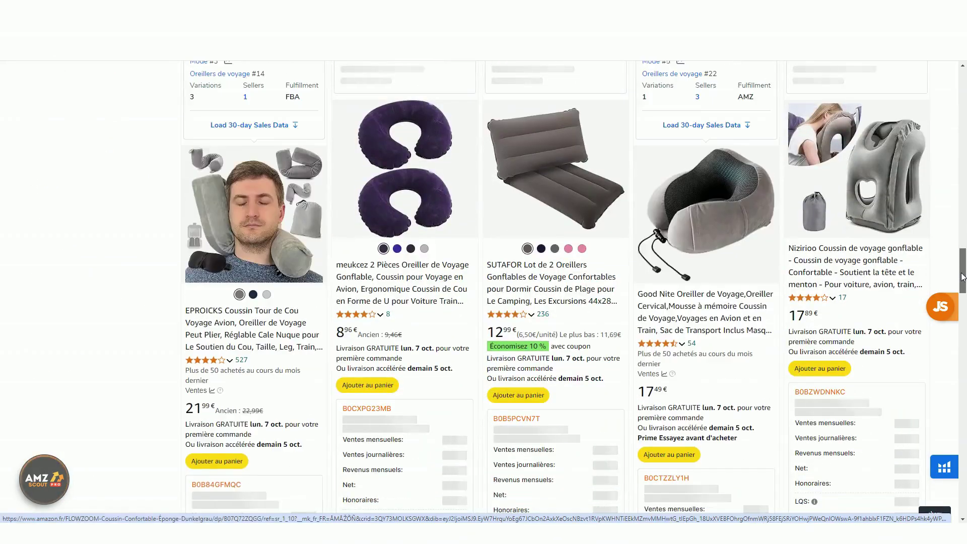
drag(961, 274, 271, 357)
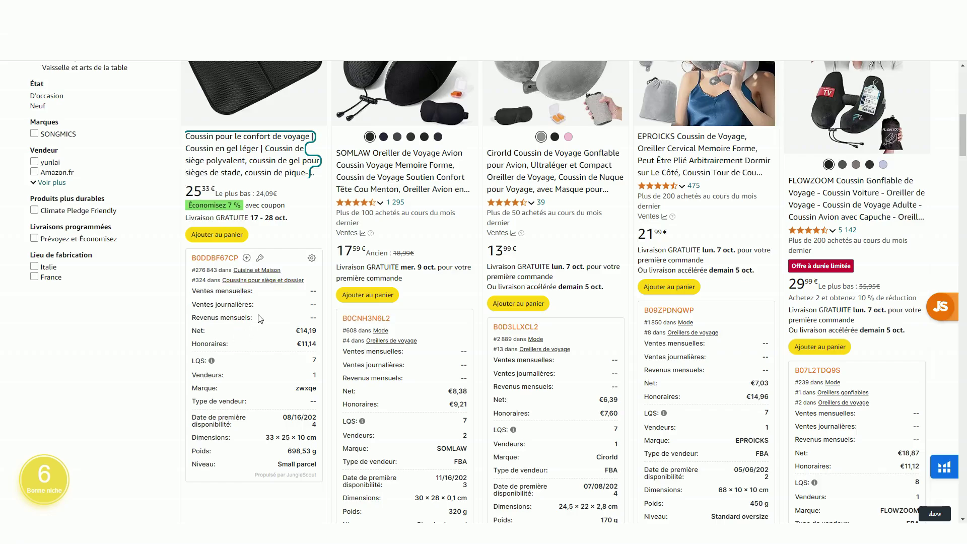
scroll(260, 319, down, 1)
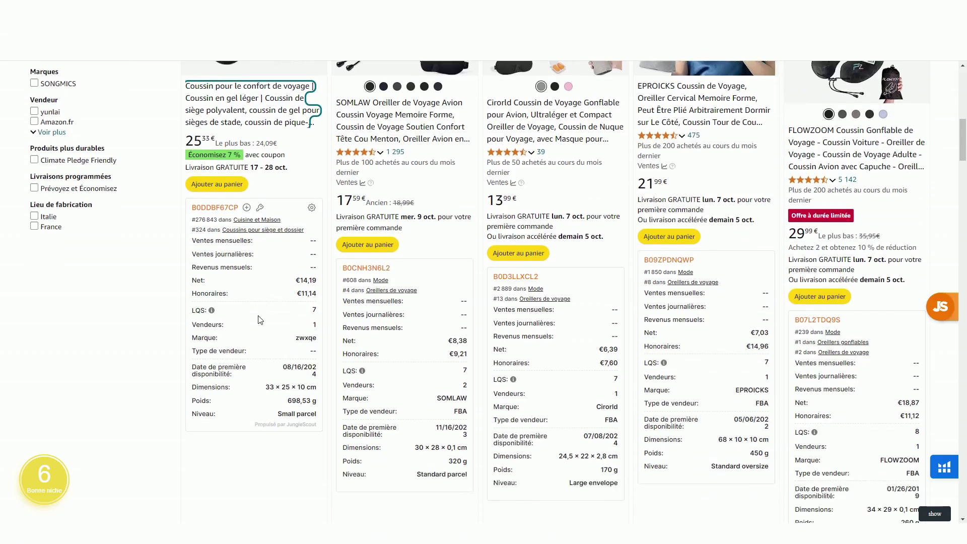
scroll(255, 323, down, 4)
scroll(467, 248, up, 4)
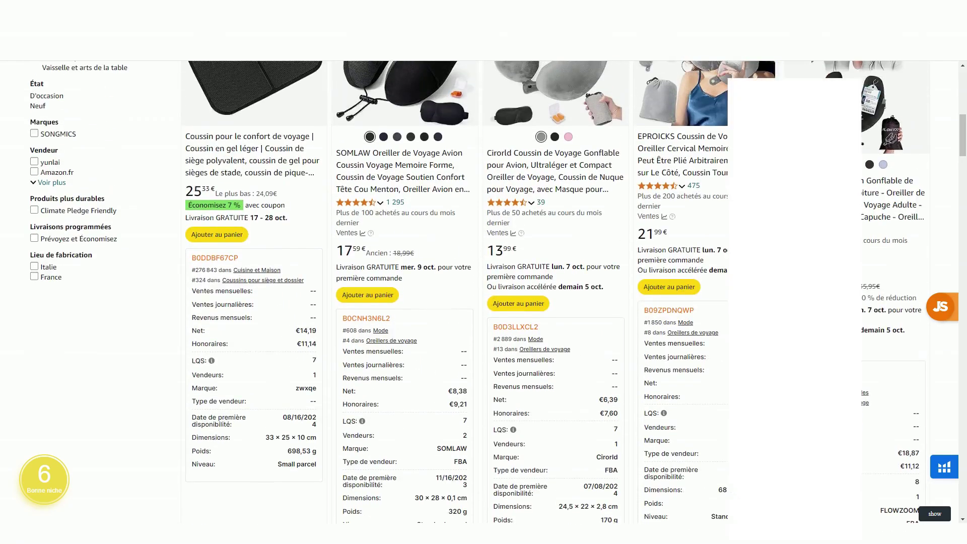
Open the zwxqe travel cushion from the Amazon results and review its price, specifications and description
click(234, 170)
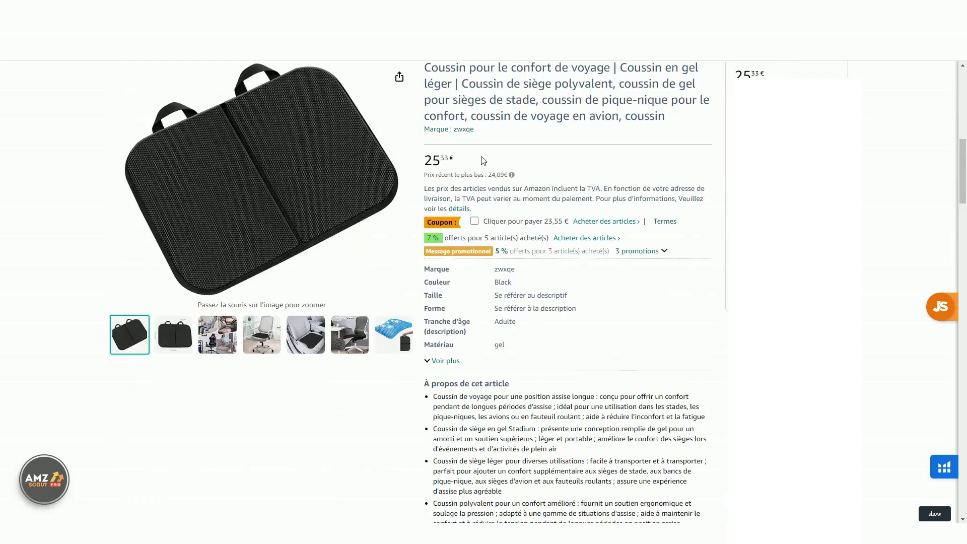
scroll(477, 192, up, 1)
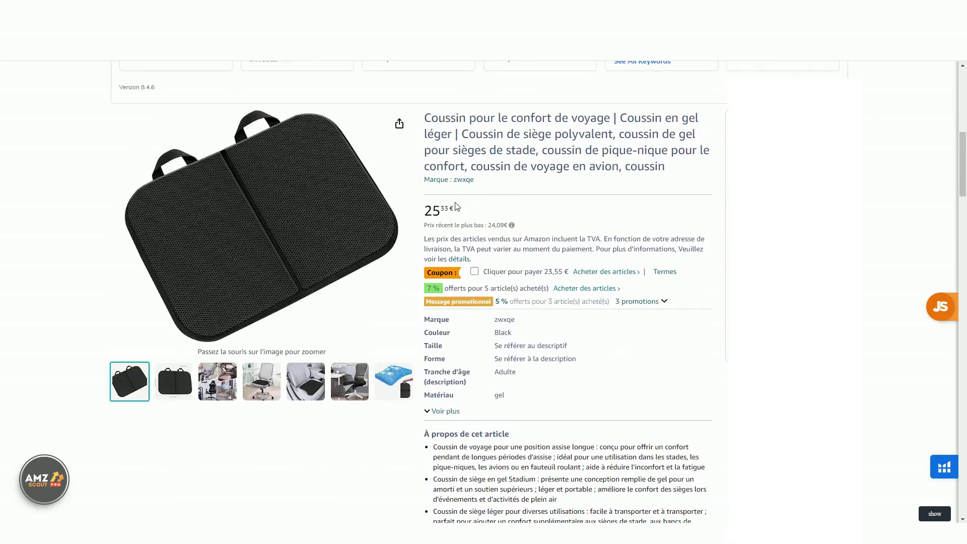
scroll(473, 198, down, 6)
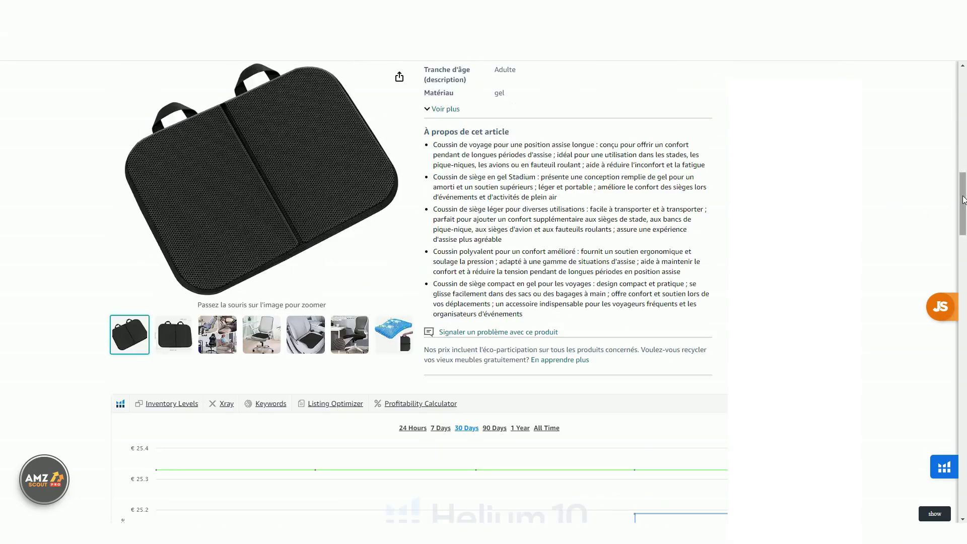
drag(963, 196, 959, 154)
scroll(540, 205, down, 1)
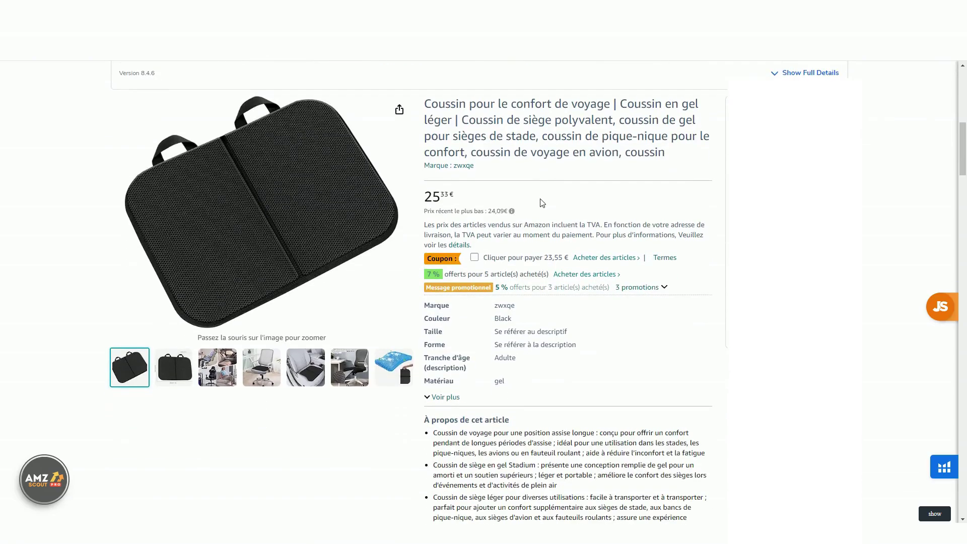
scroll(527, 208, down, 1)
scroll(503, 207, up, 1)
Check the SOMLAW travel pillow's past-month purchases against the travel cushion's estimated sales in the AMZScout product database
click(196, 10)
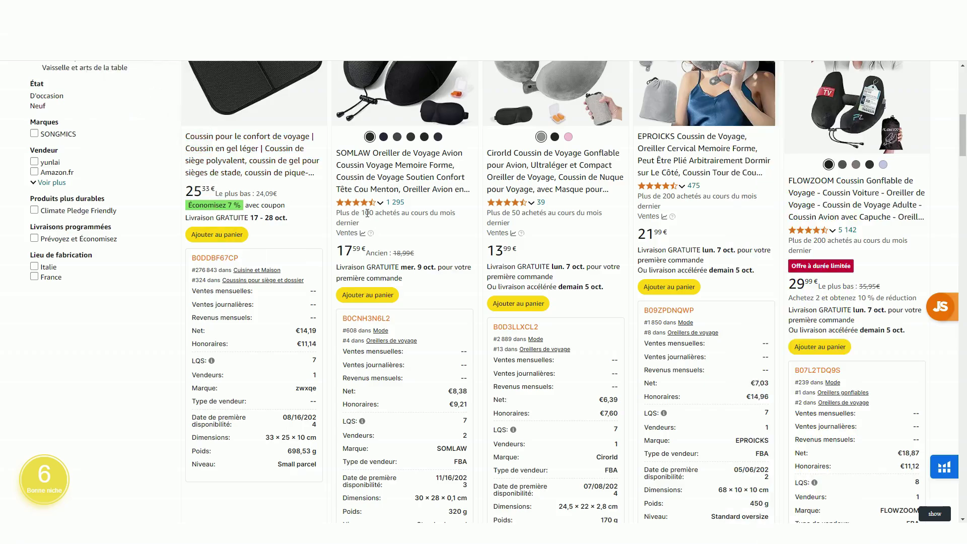
click(430, 218)
click(85, 9)
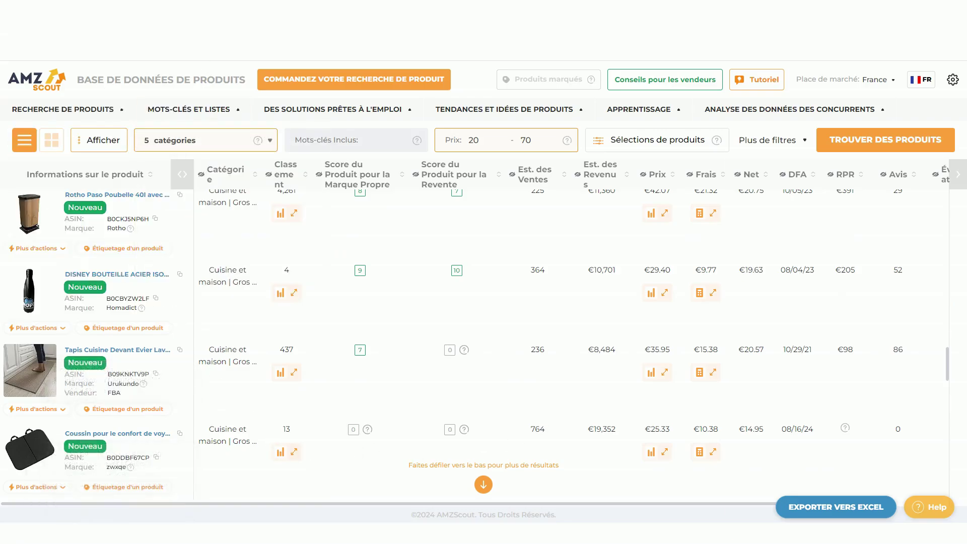
Return to the travel cushion's Amazon listing and view its product photos up to the gel cushion image
click(212, 9)
click(297, 9)
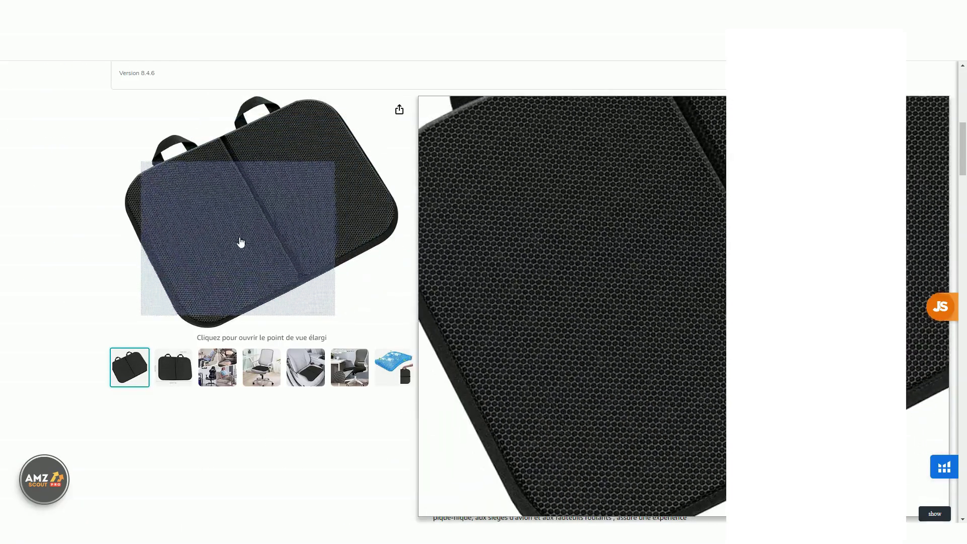
mouse_move(342, 379)
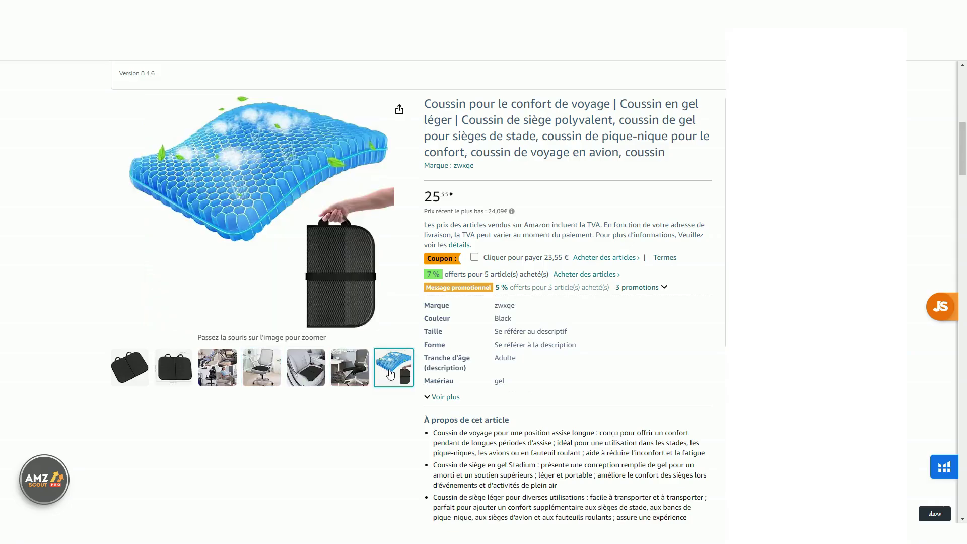
Skim the travel cushion's Amazon listing and check its estimated sales in the AMZScout product database
scroll(497, 358, down, 4)
scroll(535, 320, up, 5)
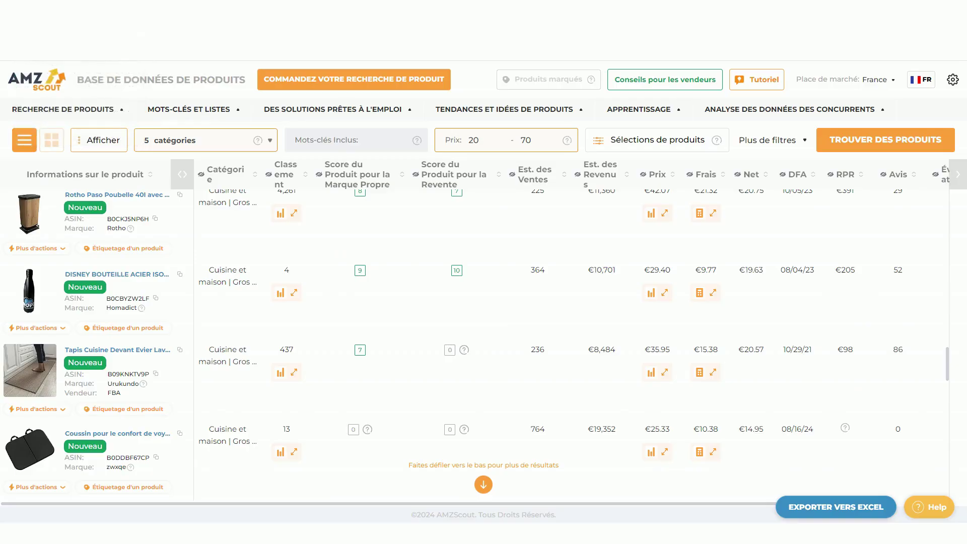
scroll(233, 353, up, 1)
scroll(228, 364, down, 1)
scroll(227, 365, down, 2)
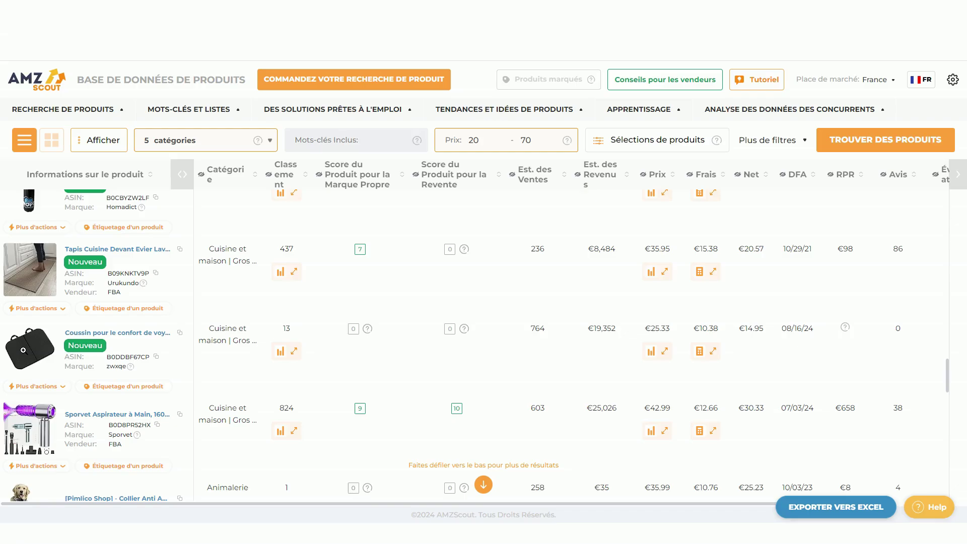
double_click(531, 330)
drag(532, 330, 564, 333)
Browse the products listed after the travel cushion and open the Amazon listing of the Lifewit Grand Range Couverts
scroll(466, 351, down, 2)
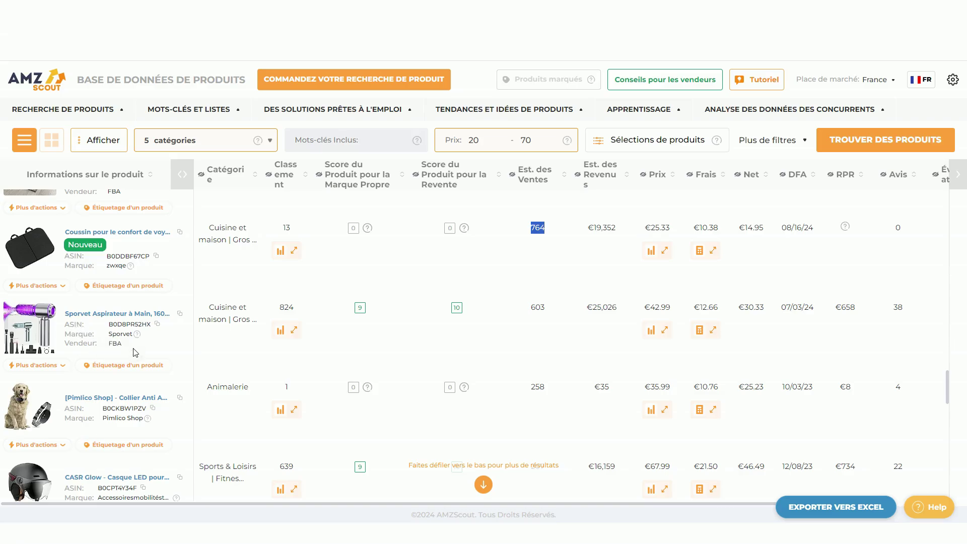
scroll(171, 346, down, 4)
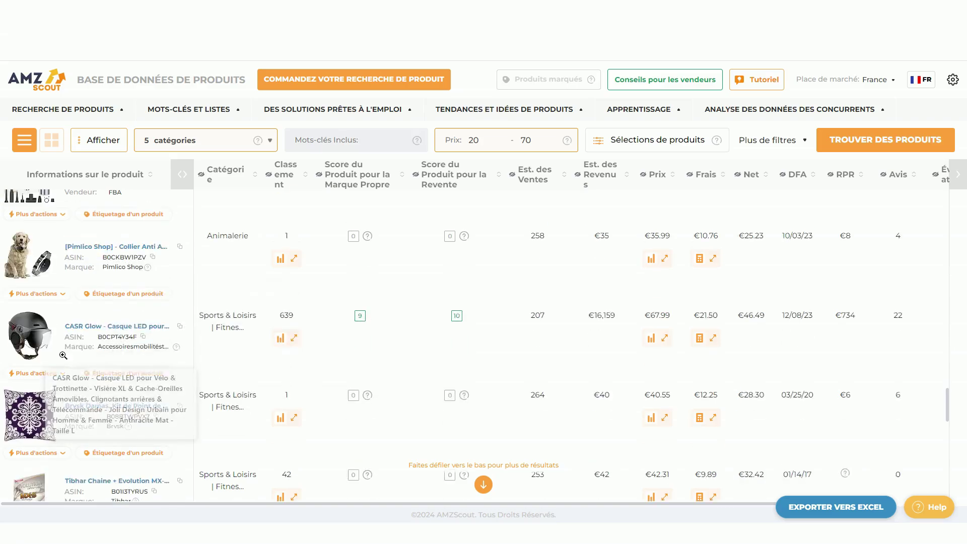
scroll(150, 339, down, 3)
scroll(150, 338, down, 4)
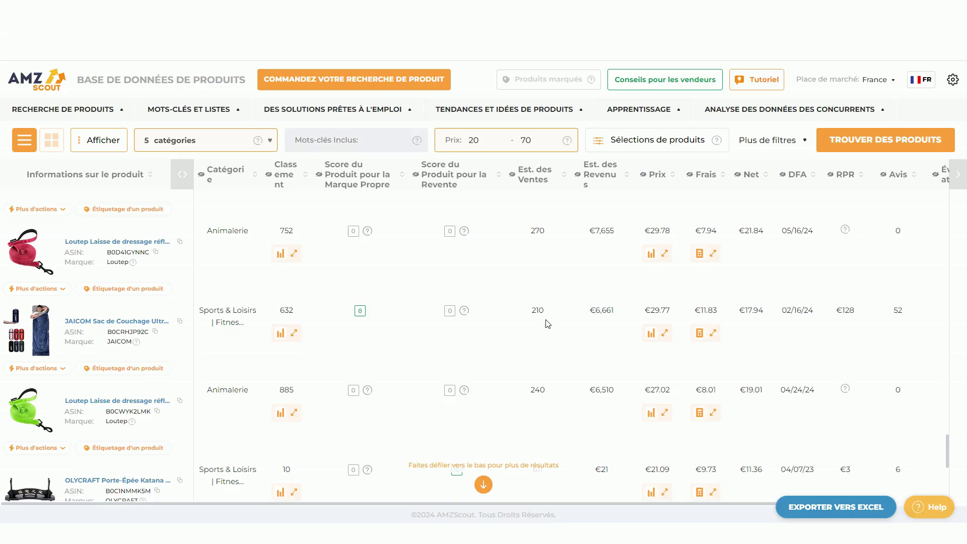
scroll(126, 358, down, 4)
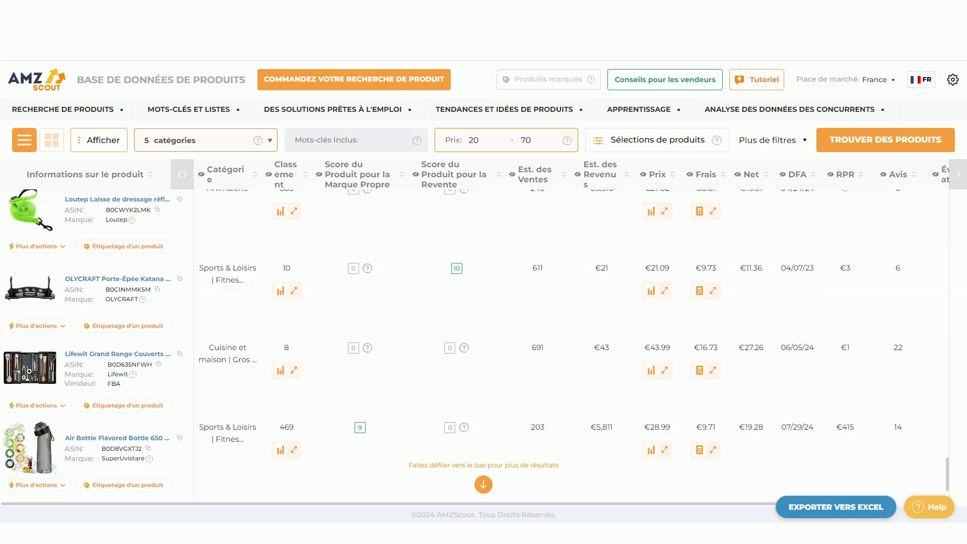
click(86, 355)
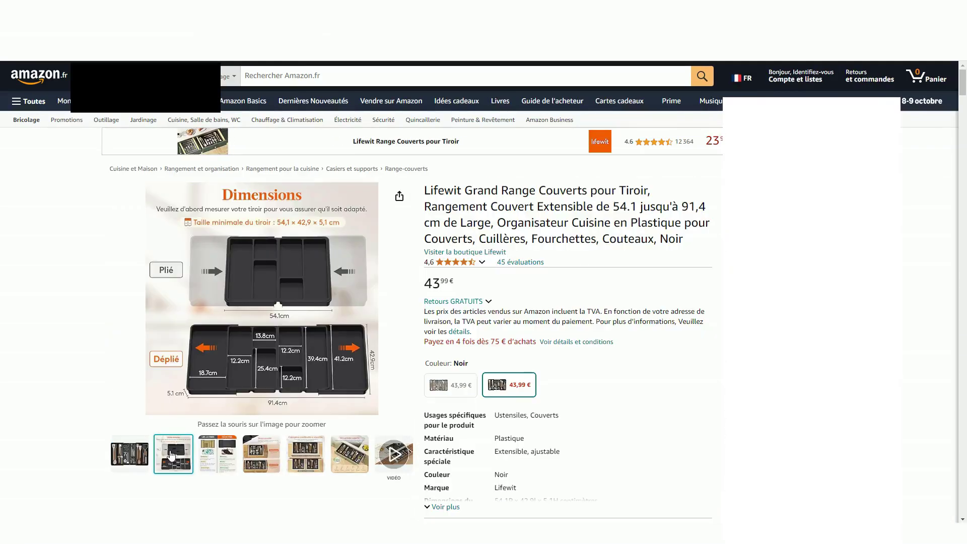
Review the Lifewit drawer organizer's product photos, video thumbnail, specifications and description on its Amazon listing
mouse_move(203, 457)
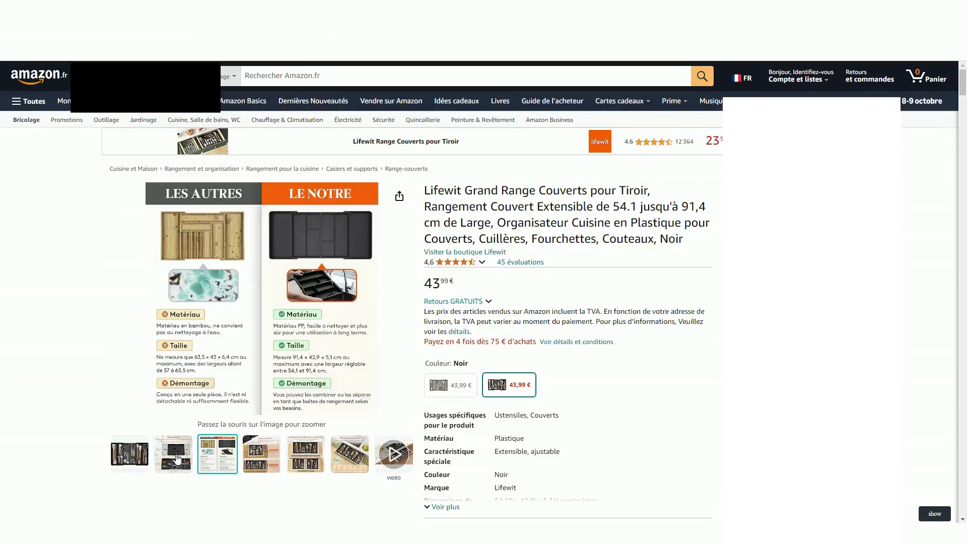
mouse_move(131, 424)
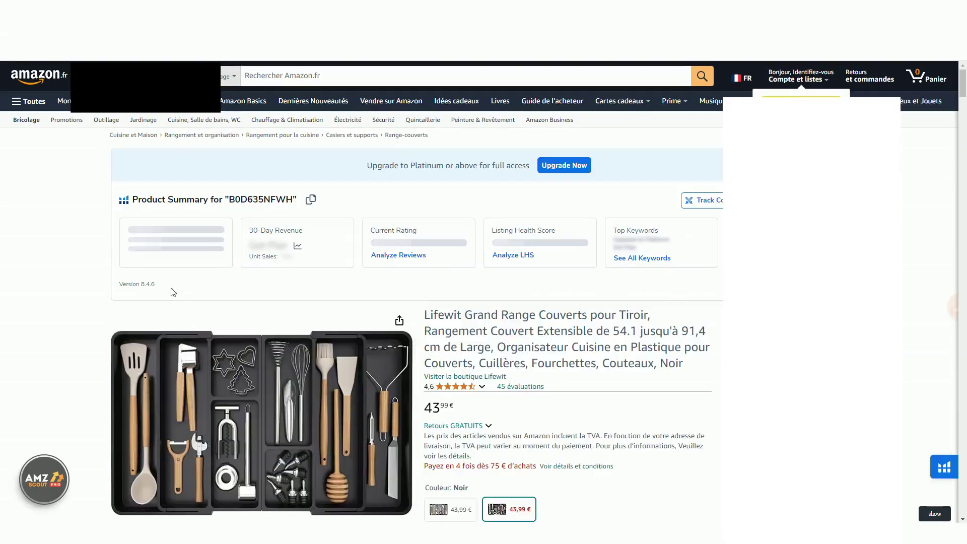
scroll(176, 393, down, 3)
mouse_move(183, 439)
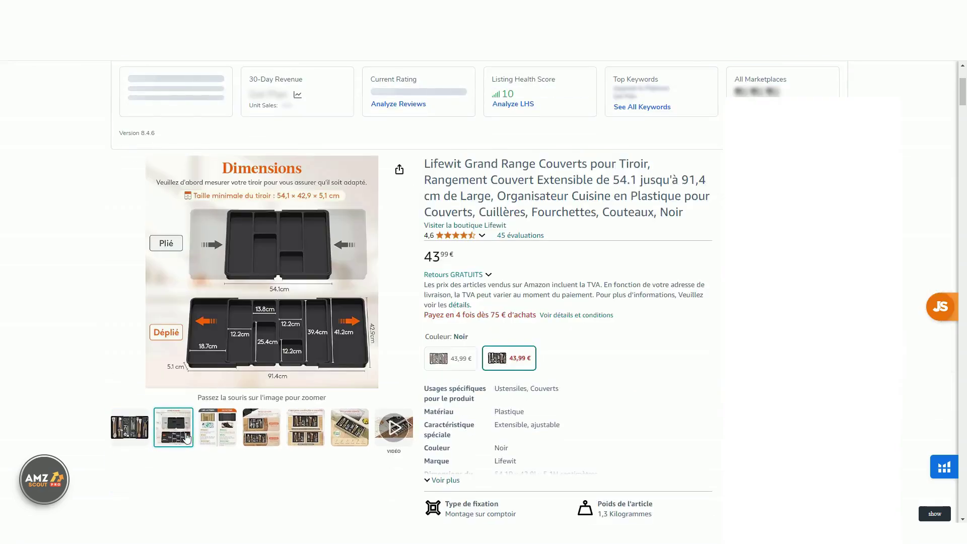
mouse_move(295, 435)
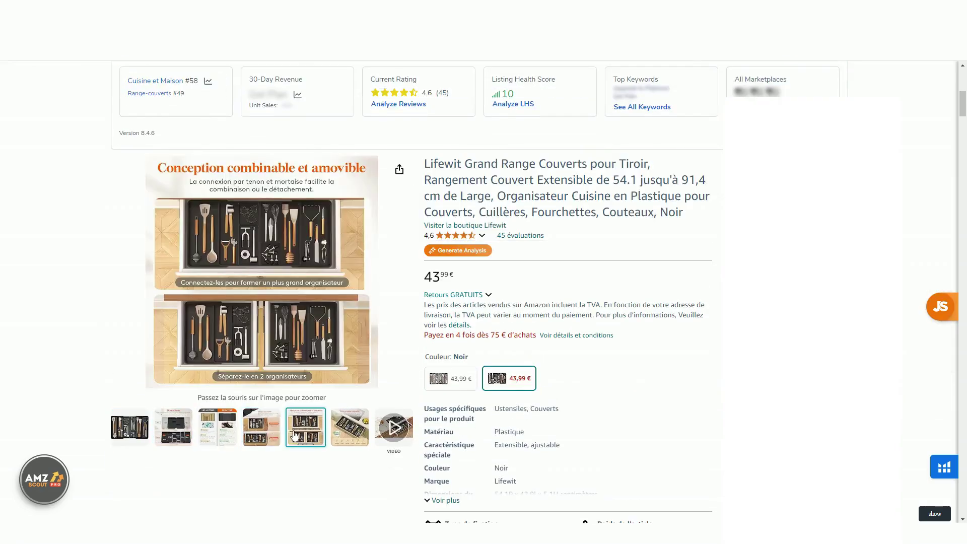
mouse_move(388, 429)
scroll(344, 401, down, 7)
scroll(503, 372, down, 2)
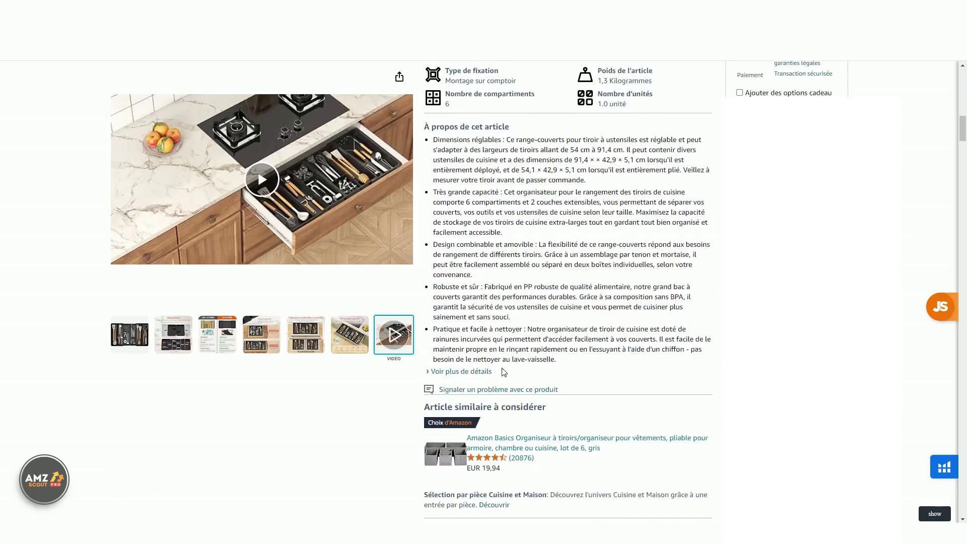
Copy the phrase "Grand Range Couverts pour Tiroir" from the product title and search Amazon for it
scroll(469, 214, up, 10)
drag(468, 211, 650, 210)
key(ctrl+c)
scroll(649, 210, up, 5)
click(304, 75)
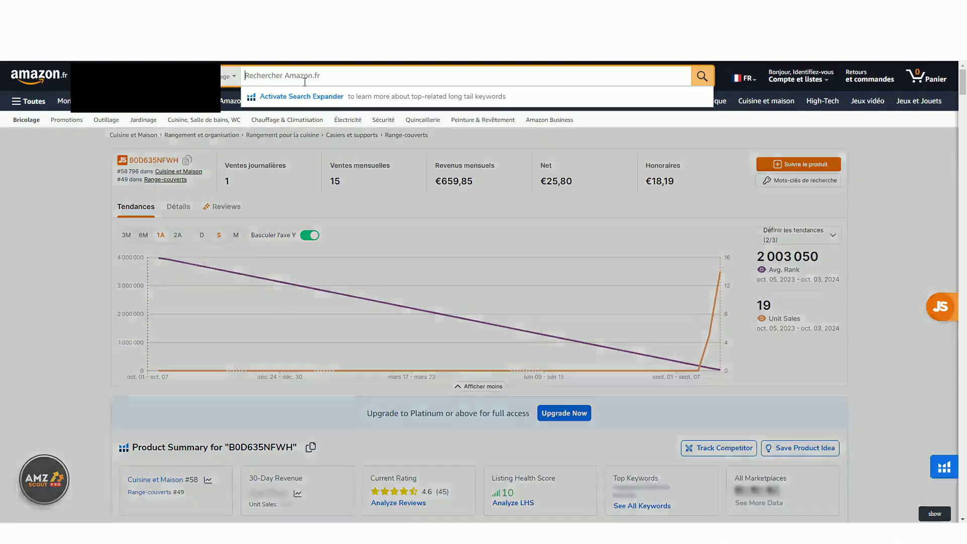
key(ctrl+v)
key(Return)
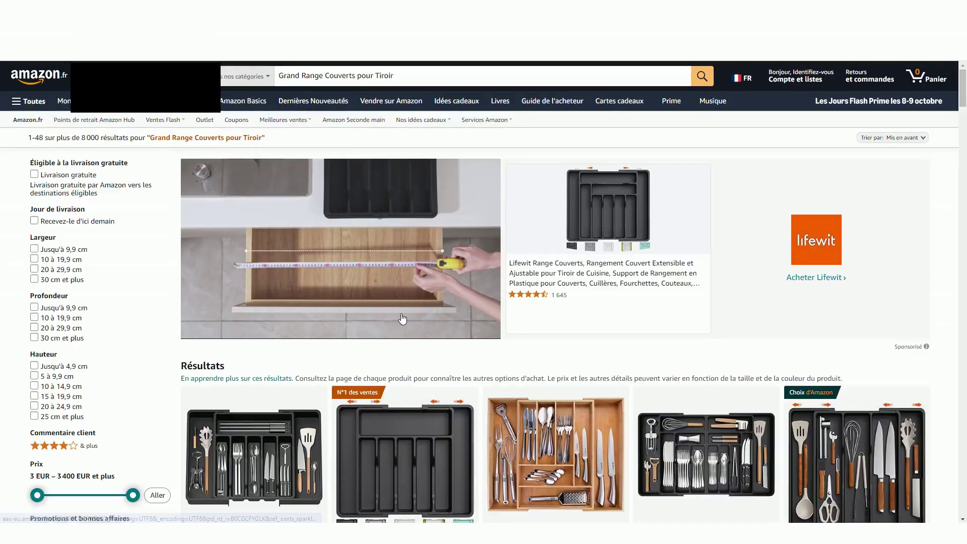
Compare the past-month purchases and estimated monthly sales of the first row of Lifewit cutlery organizers in the results
scroll(403, 373, down, 5)
scroll(403, 373, up, 1)
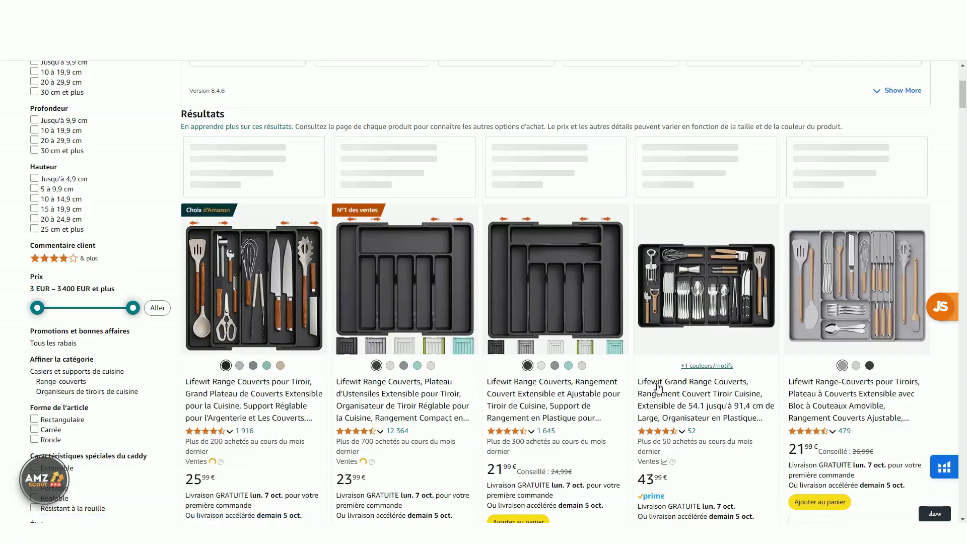
scroll(703, 406, down, 1)
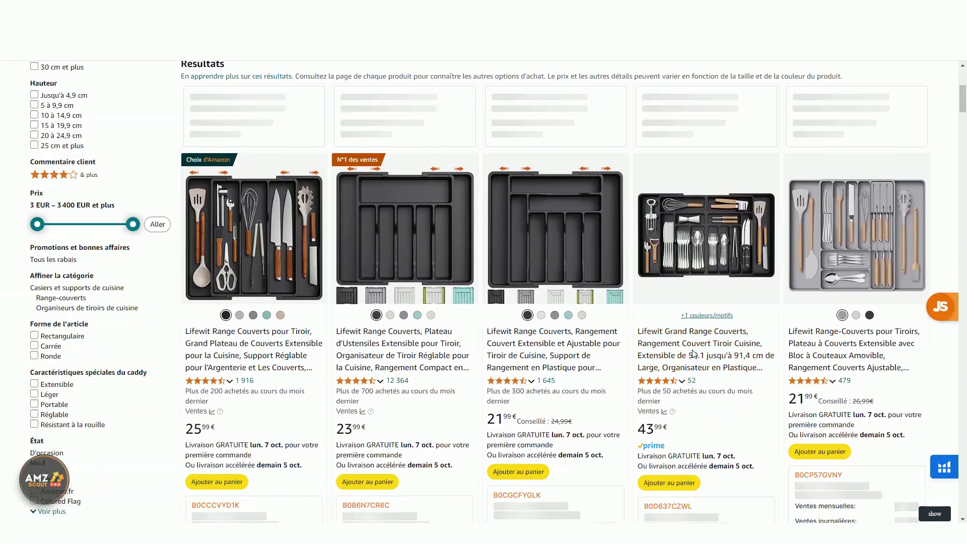
scroll(700, 377, down, 2)
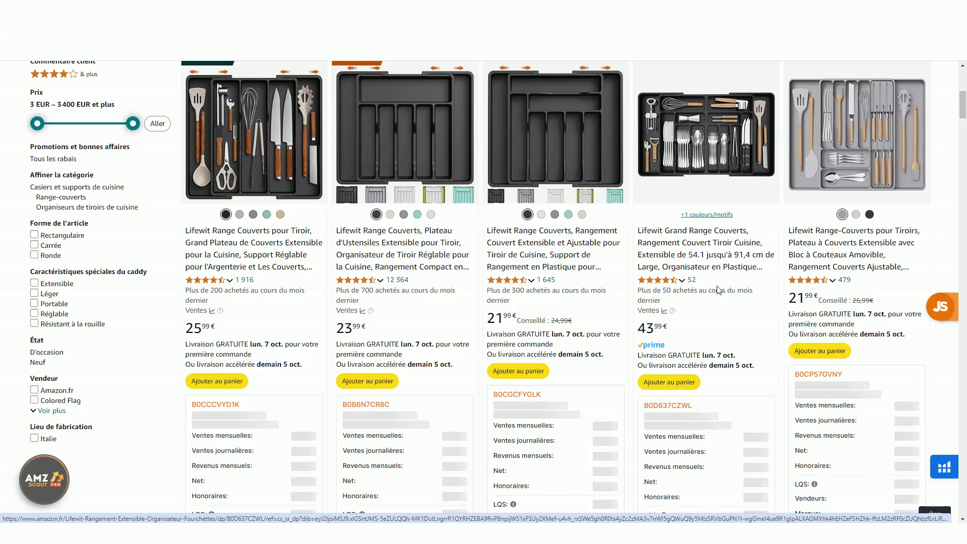
double_click(667, 291)
drag(350, 291, 390, 291)
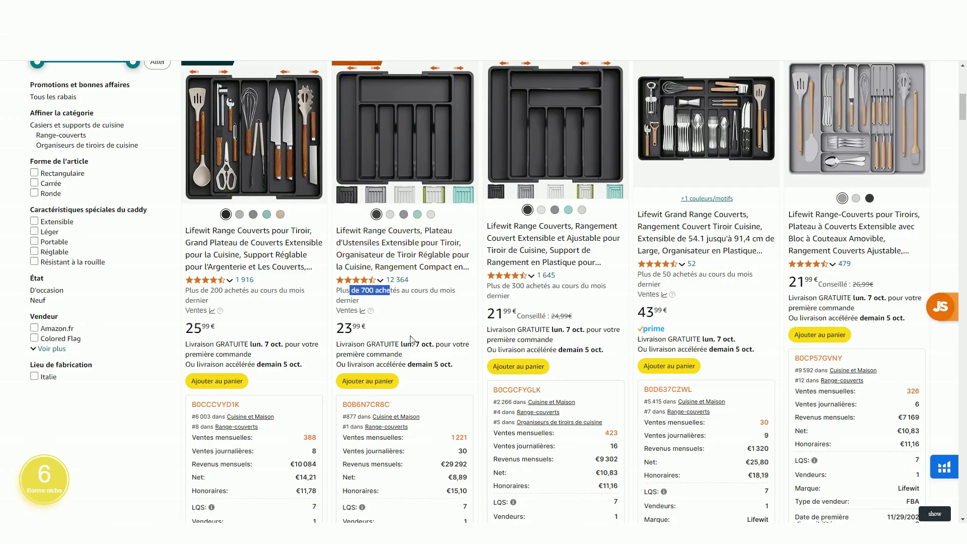
scroll(413, 341, down, 1)
drag(452, 387, 473, 394)
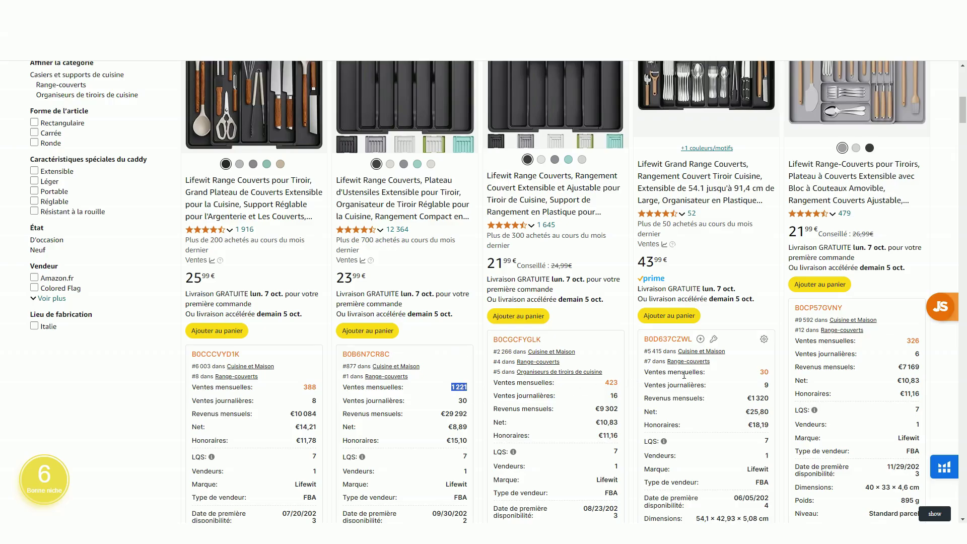
Examine the competing cutlery organizers' prices, reviews, monthly sales, net margins and first availability dates throughout the search results
scroll(645, 361, down, 10)
scroll(645, 361, down, 4)
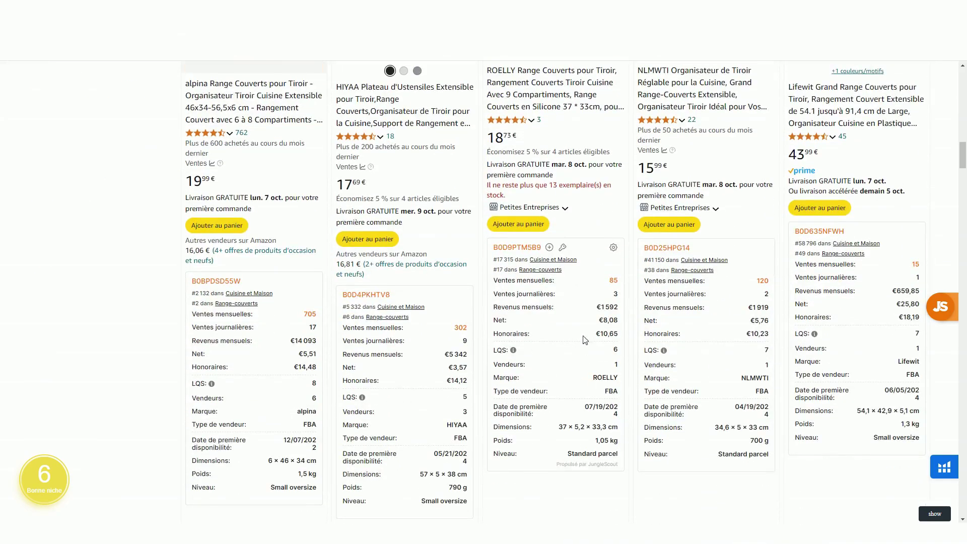
scroll(580, 345, down, 5)
scroll(579, 344, down, 7)
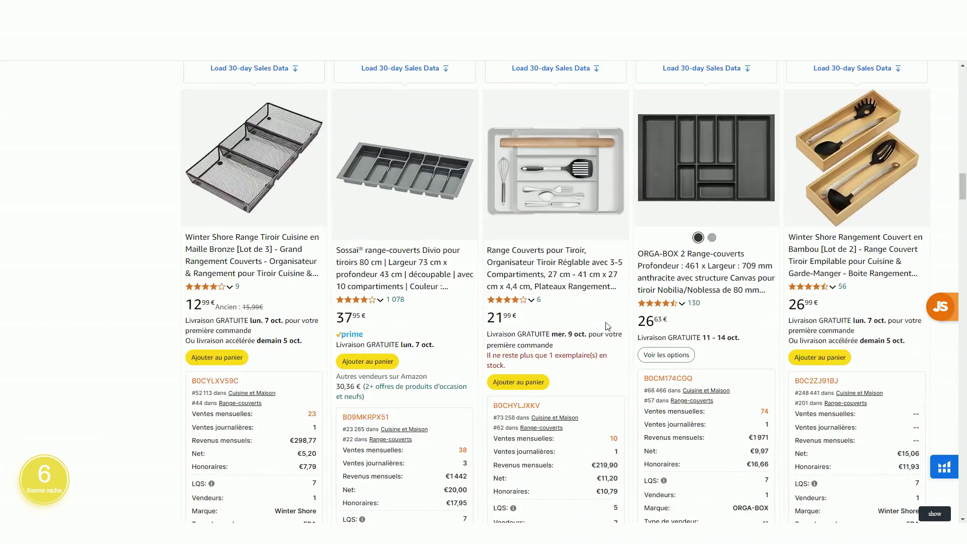
scroll(730, 302, down, 5)
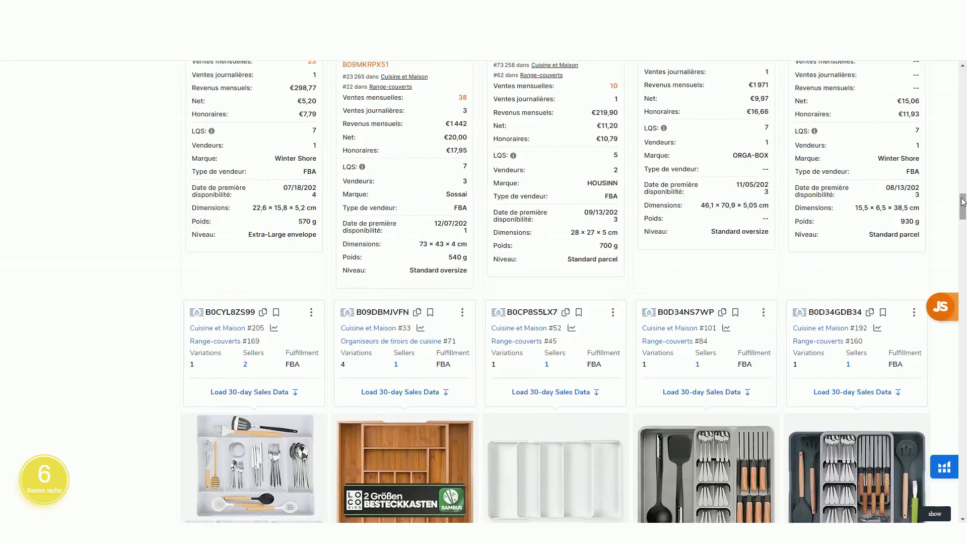
drag(963, 207, 959, 271)
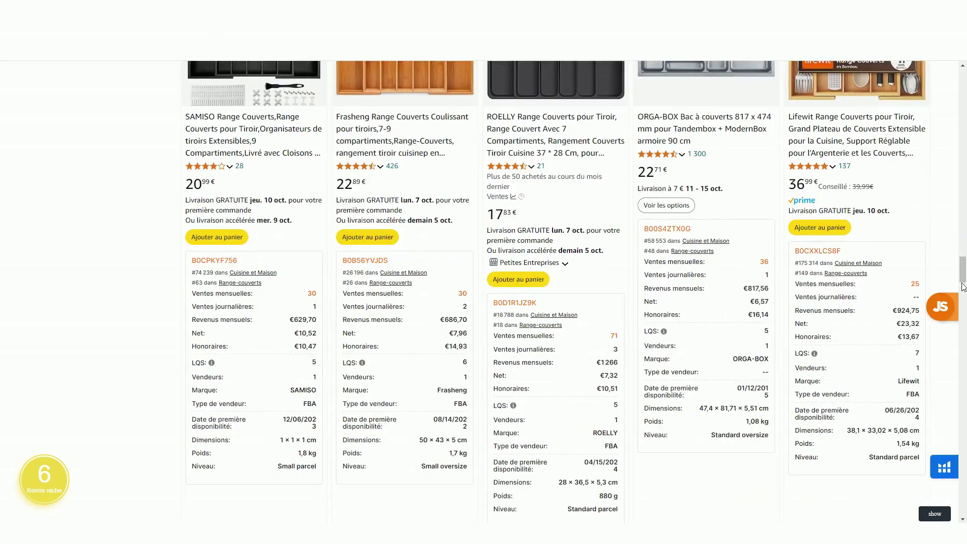
drag(963, 283, 963, 131)
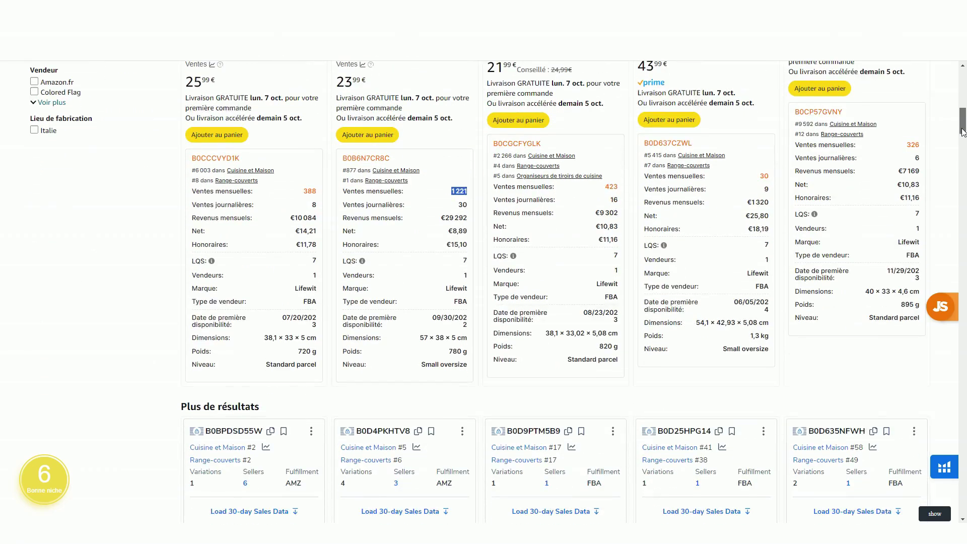
scroll(695, 278, up, 5)
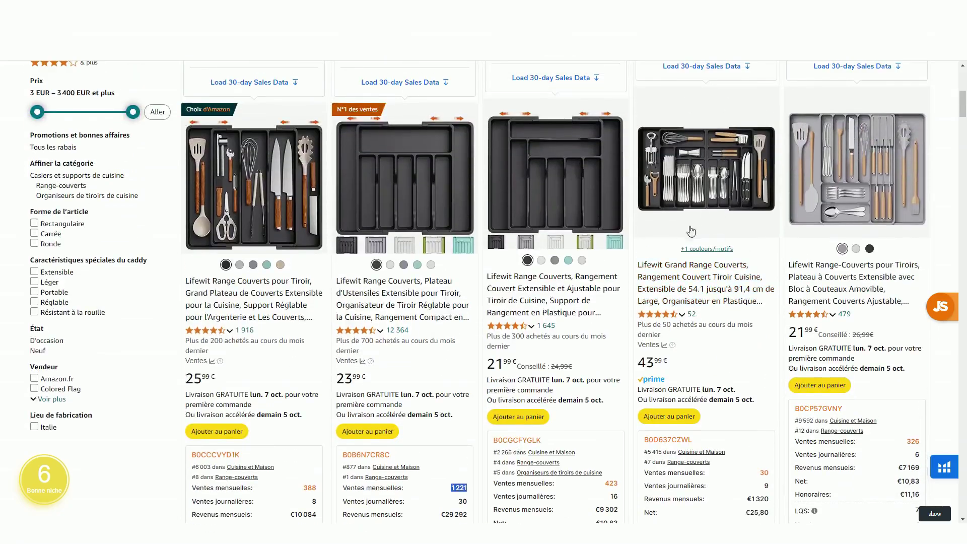
scroll(549, 295, down, 1)
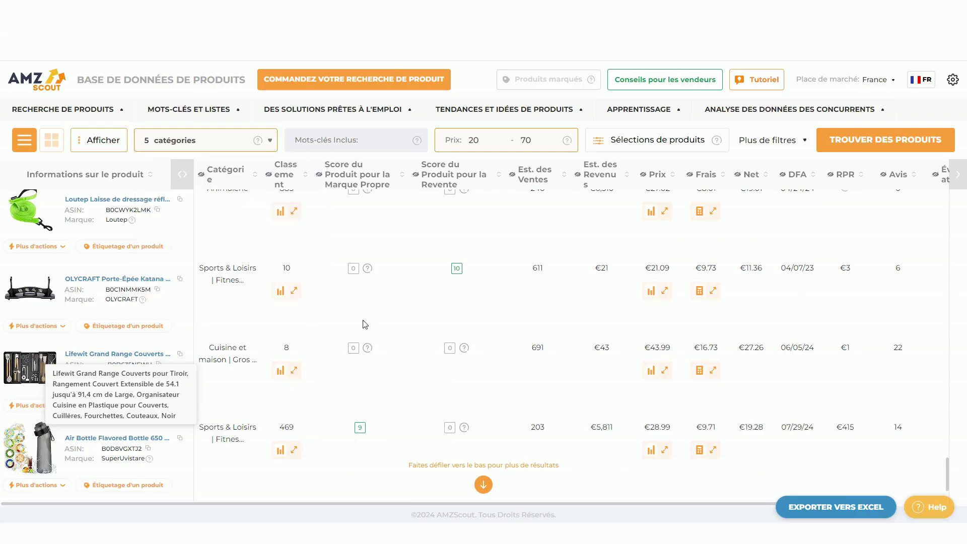
Return to the AMZScout product database and look back through the earlier products' estimated sales, revenue, prices and reviews
scroll(363, 324, down, 2)
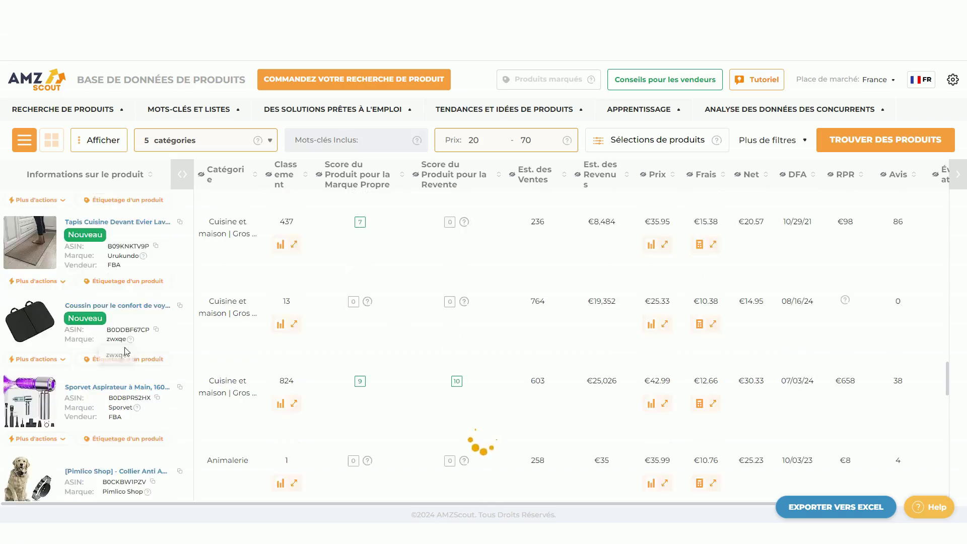
scroll(119, 351, up, 3)
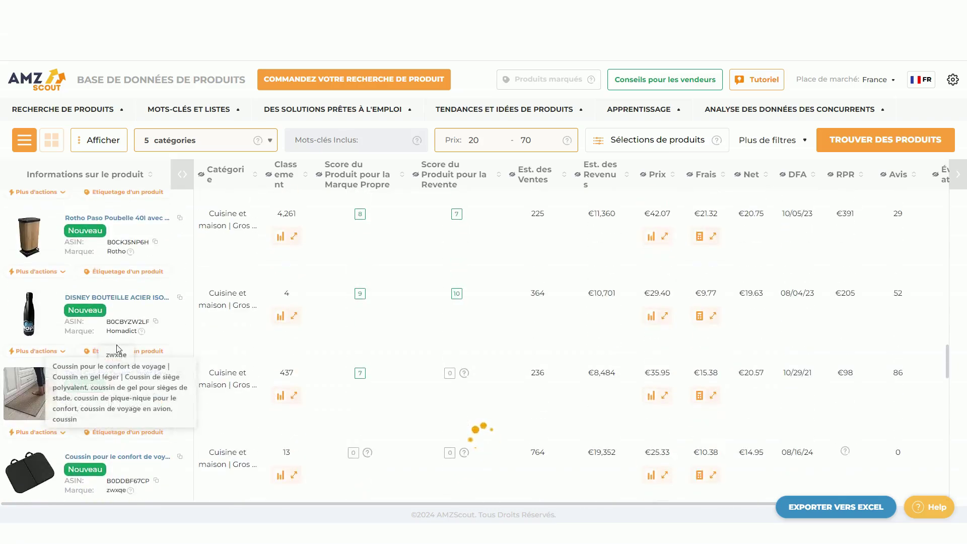
scroll(120, 372, up, 2)
scroll(120, 370, up, 3)
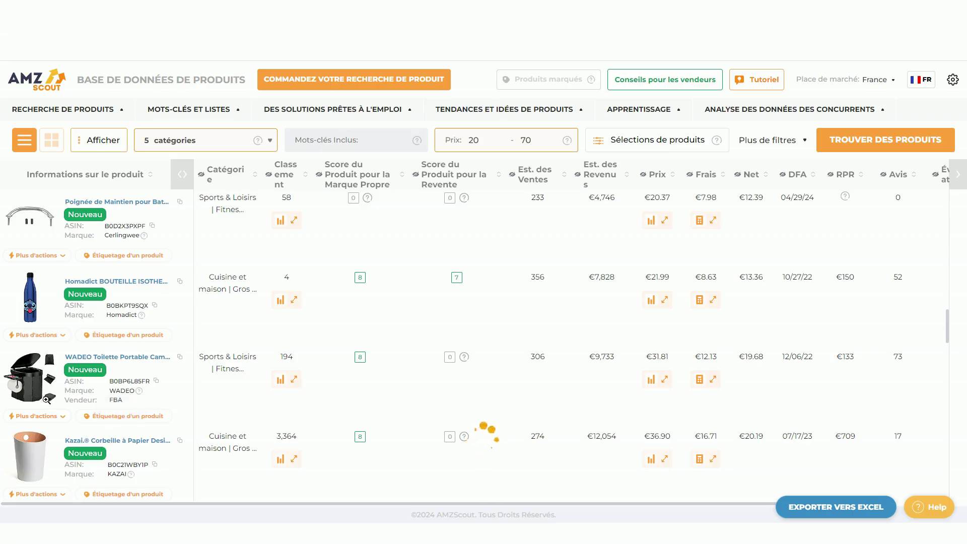
scroll(55, 388, up, 8)
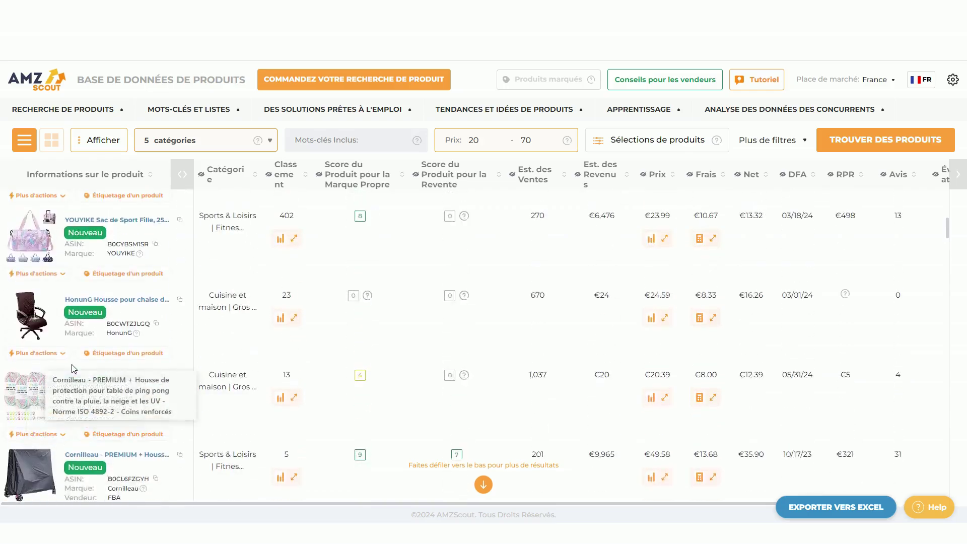
scroll(72, 368, up, 5)
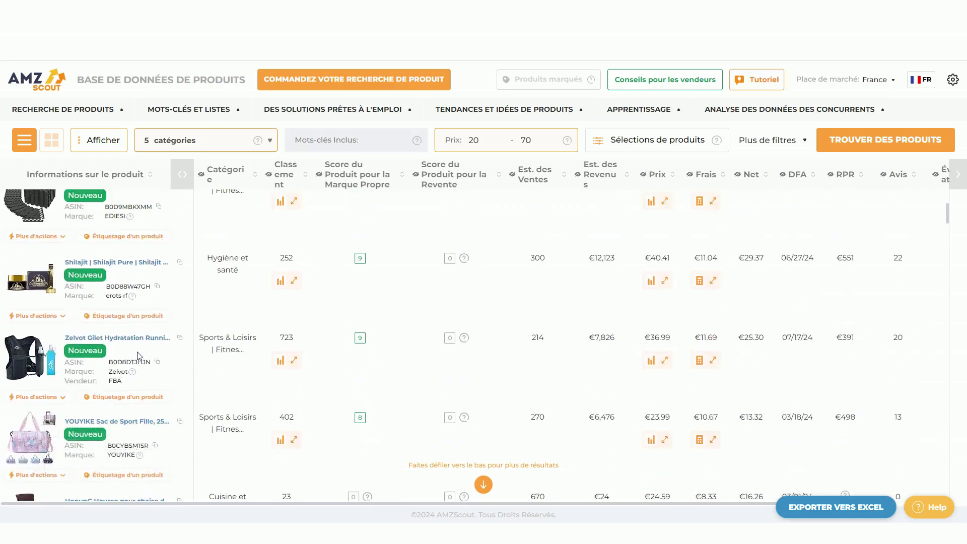
scroll(138, 355, up, 3)
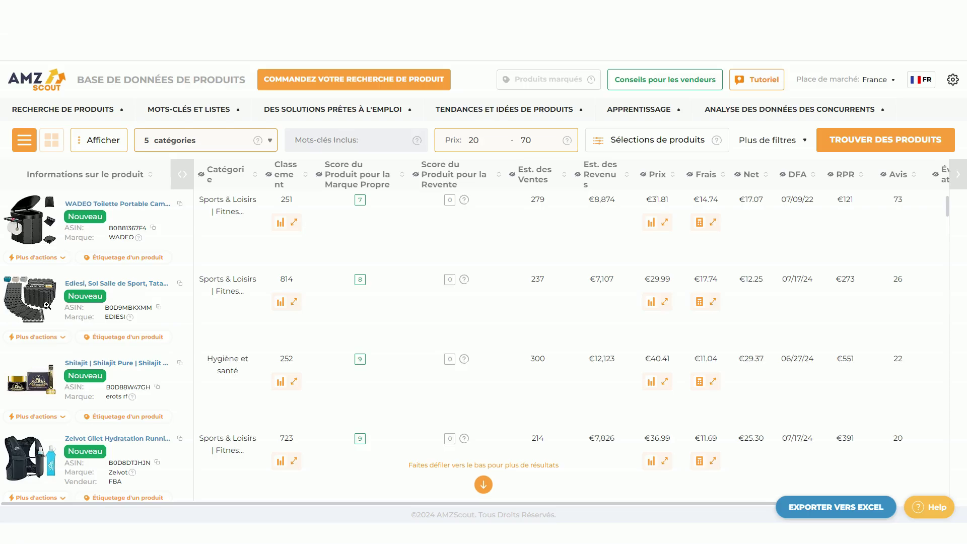
scroll(32, 237, up, 1)
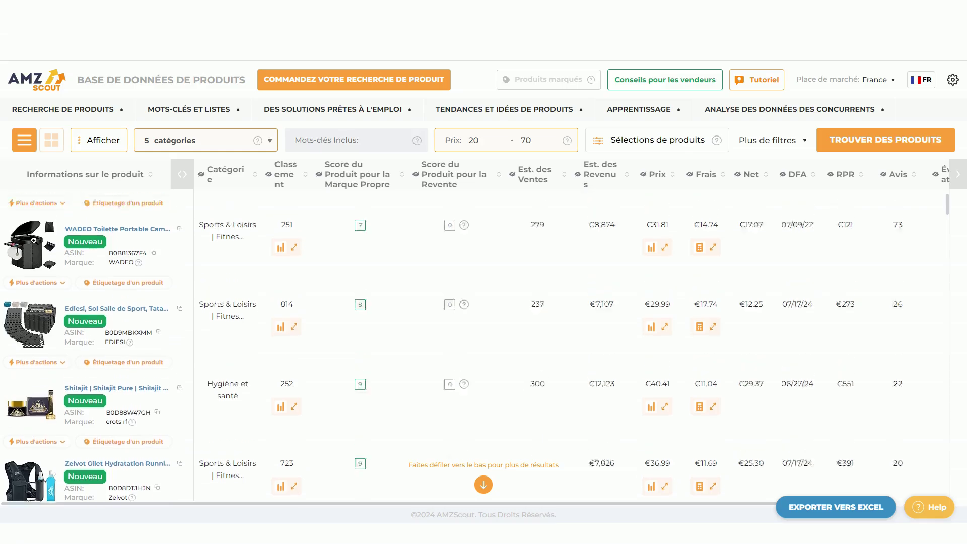
scroll(31, 275, up, 1)
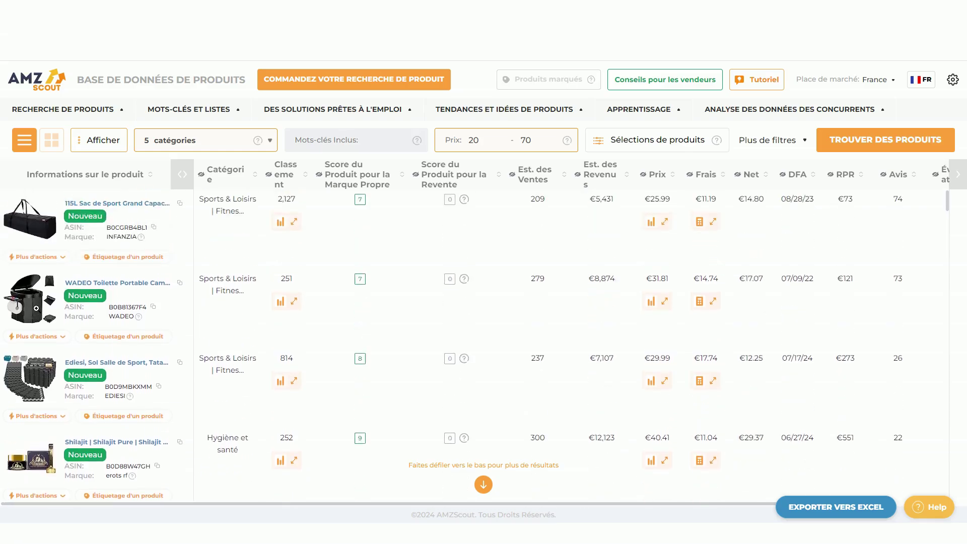
scroll(45, 332, down, 1)
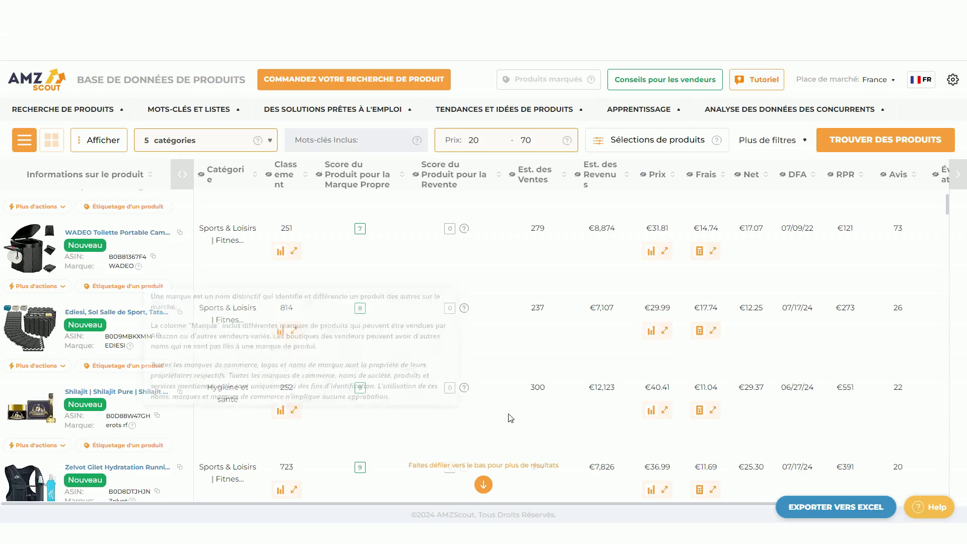
Browse further through the French product results, comparing categories, estimated sales, revenue, prices and review counts
scroll(470, 375, down, 10)
scroll(459, 398, down, 15)
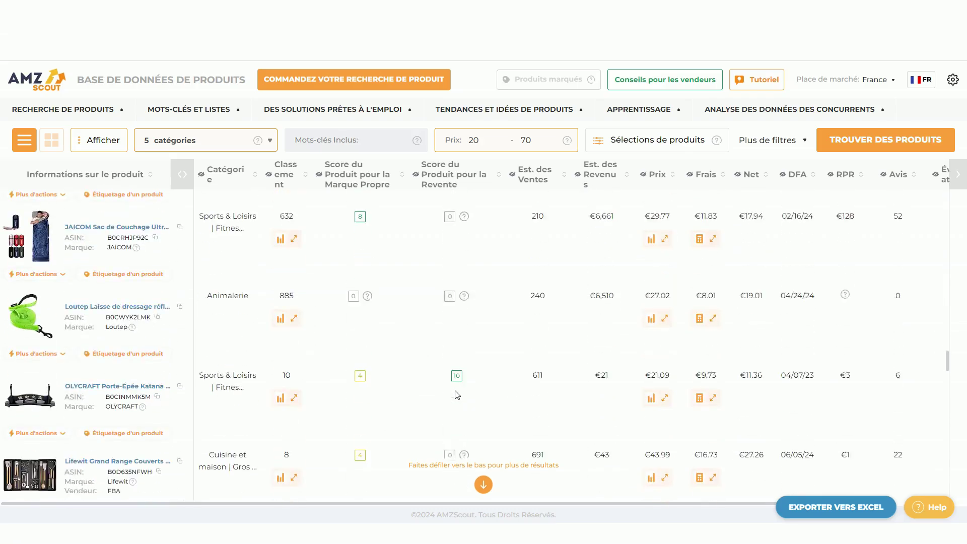
scroll(437, 394, down, 3)
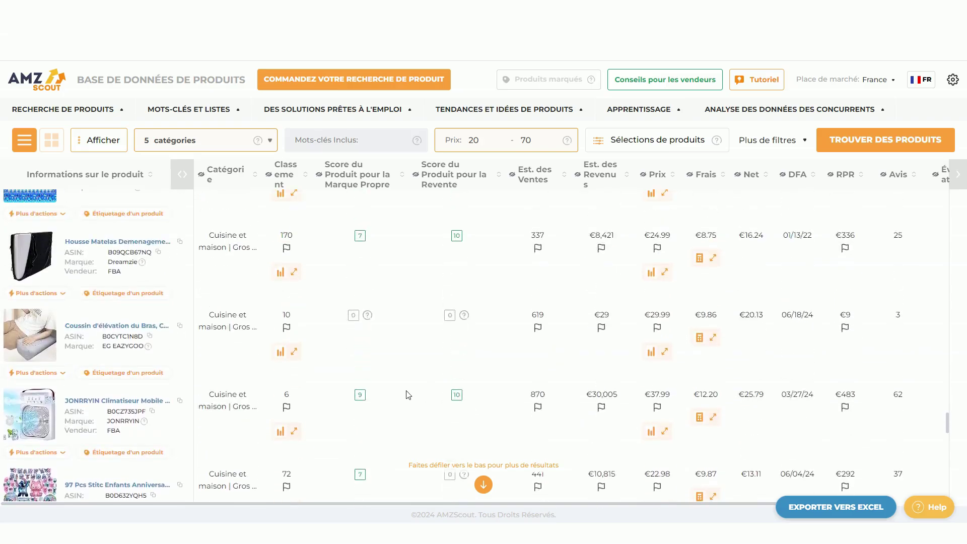
scroll(417, 404, down, 2)
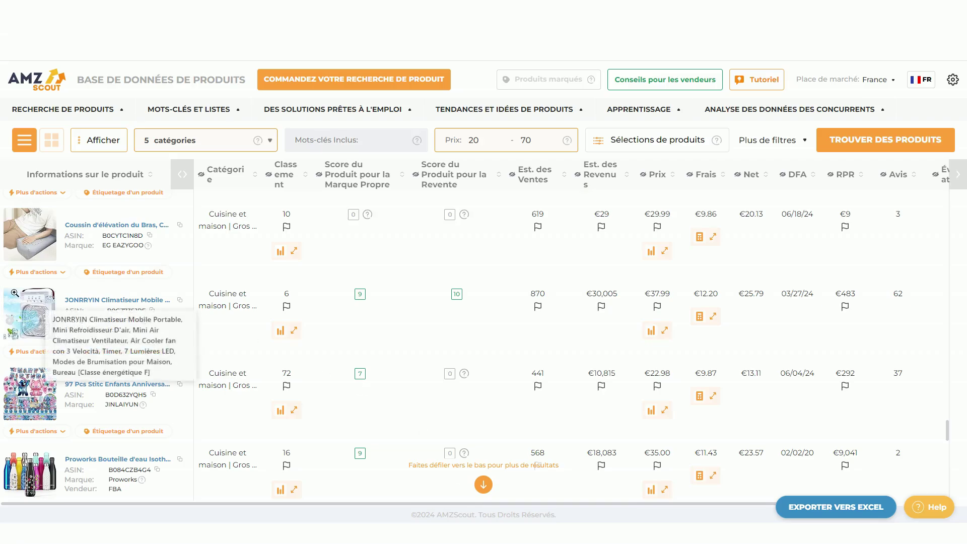
scroll(114, 351, down, 8)
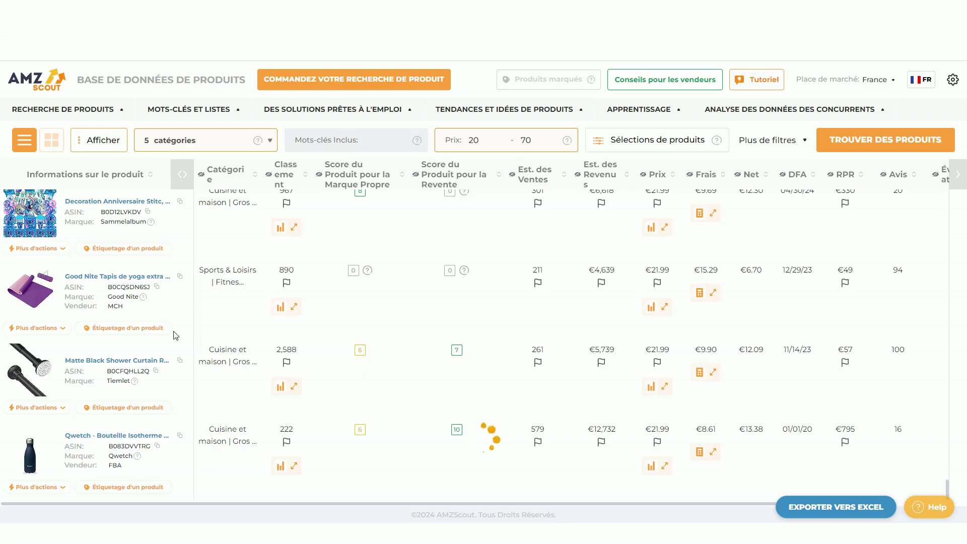
scroll(146, 332, up, 5)
scroll(125, 333, up, 4)
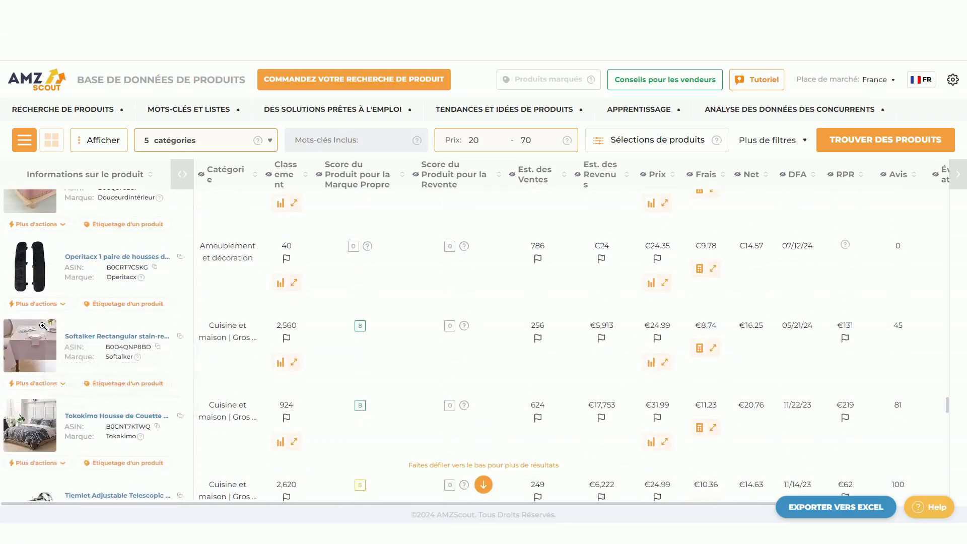
Open the Amazon listing of the Leopacat rotary cheese grater and examine its rating, price, specifications and product photos
scroll(56, 323, down, 15)
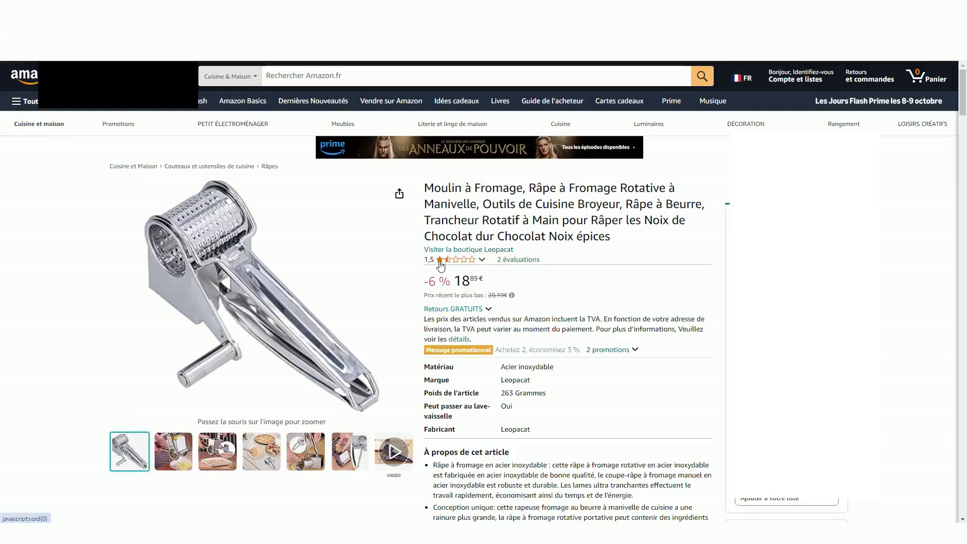
mouse_move(440, 264)
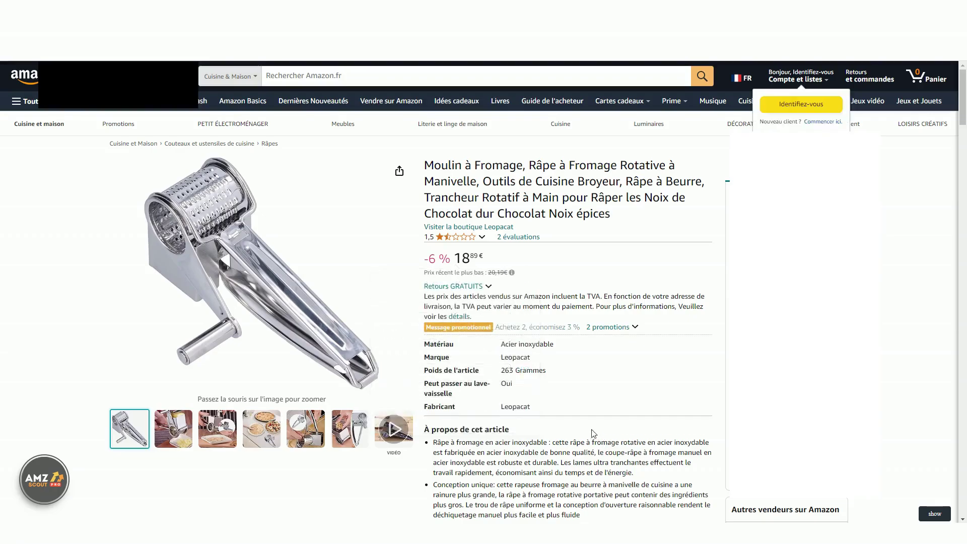
scroll(535, 432, down, 3)
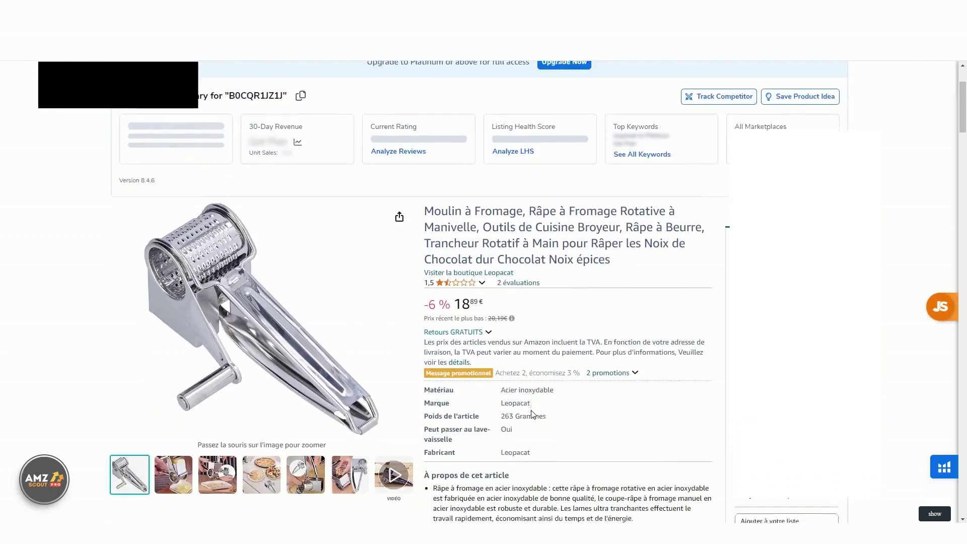
mouse_move(309, 327)
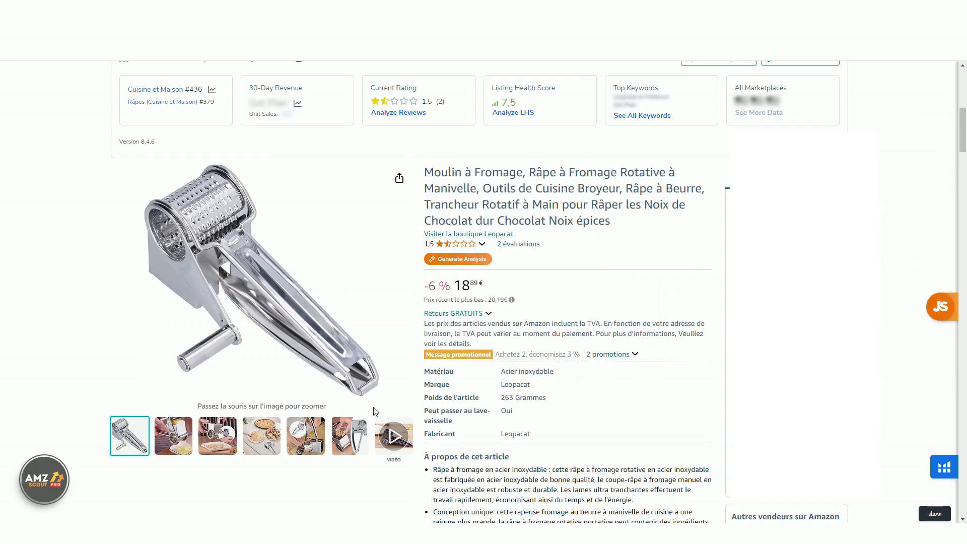
mouse_move(224, 448)
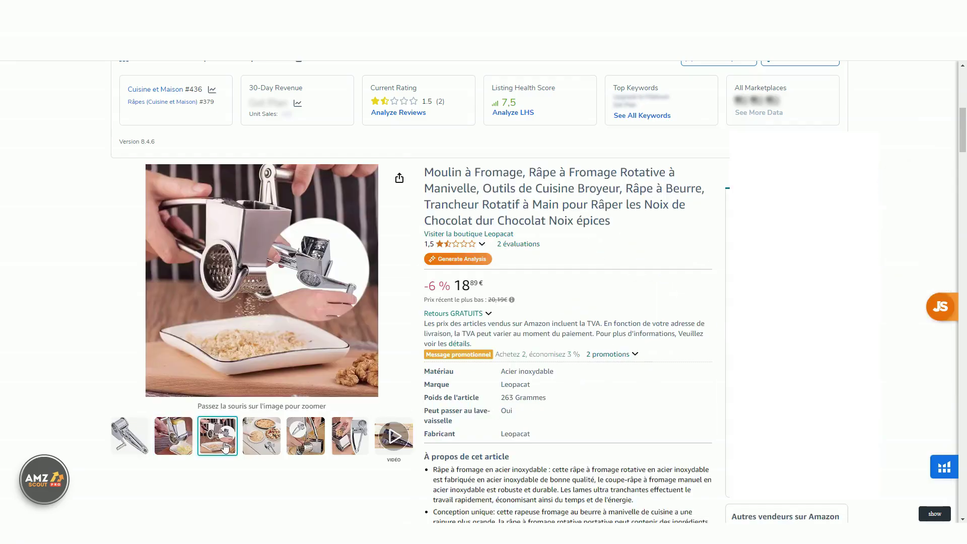
mouse_move(305, 447)
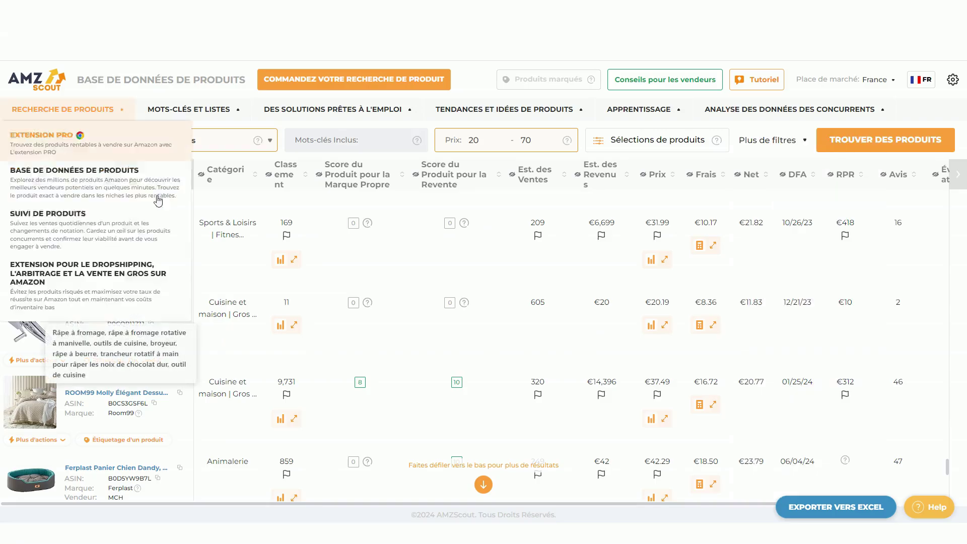
Return to the AMZScout product database and look through the products listed after the cheese grater, ending back among the earlier results
scroll(286, 342, down, 5)
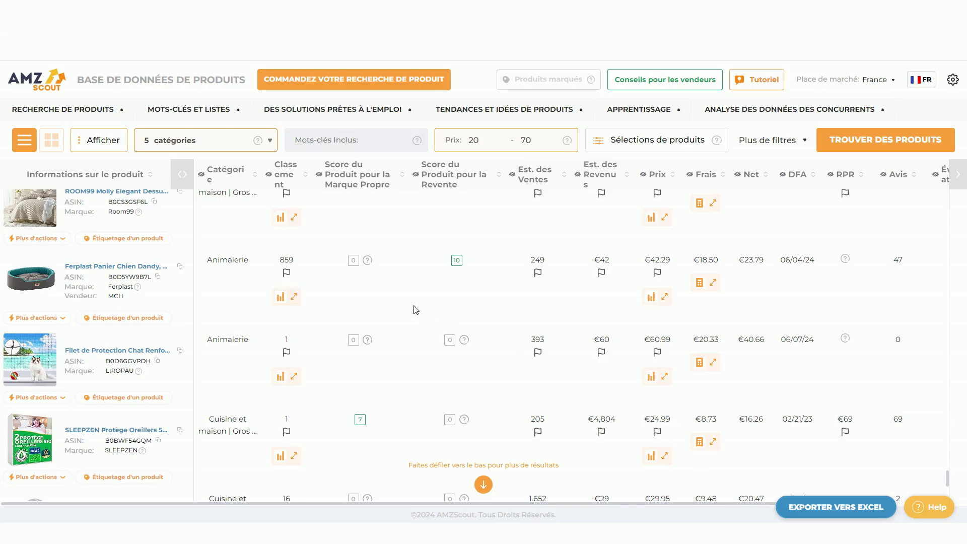
scroll(422, 299, down, 5)
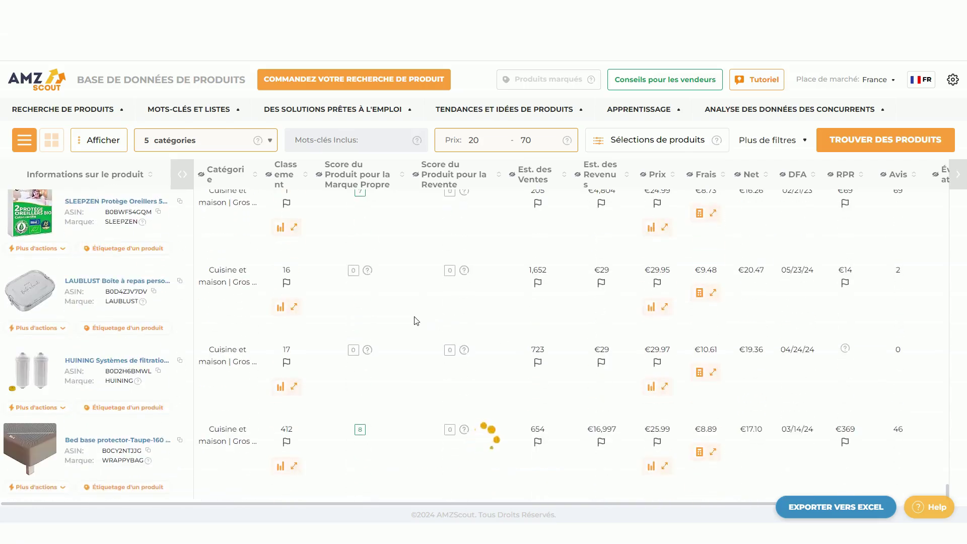
scroll(887, 276, down, 10)
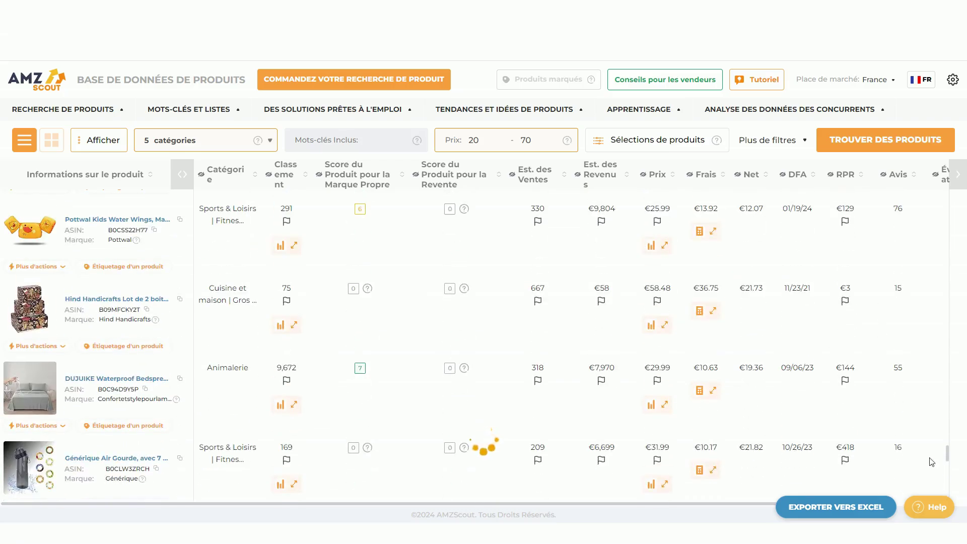
drag(948, 456, 943, 246)
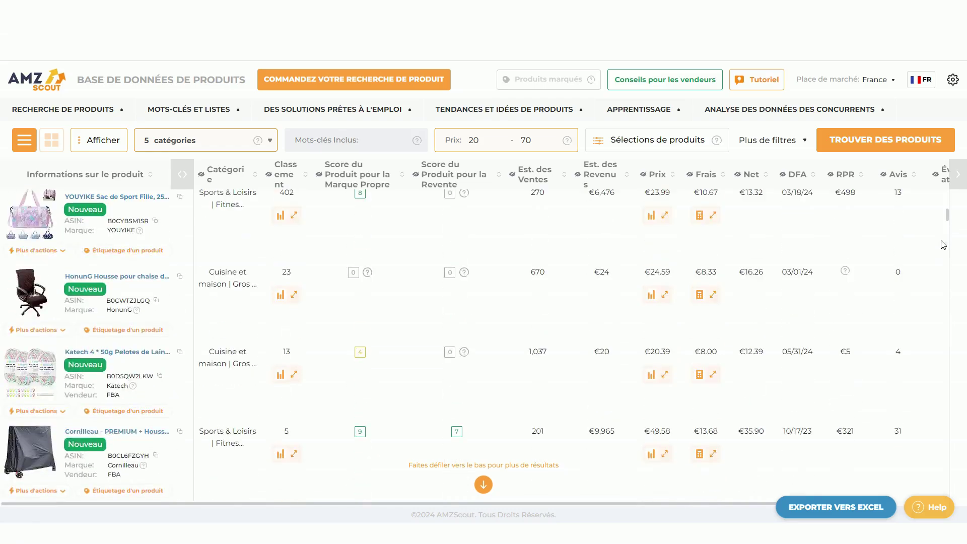
Switch the marketplace to Allemagne and run a product search across the 27 categories with no price limits
click(879, 83)
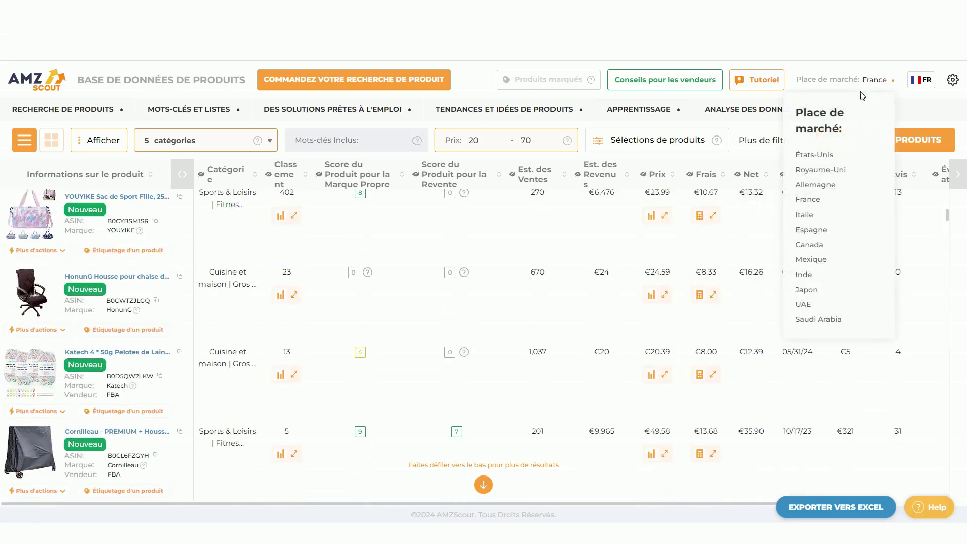
click(822, 185)
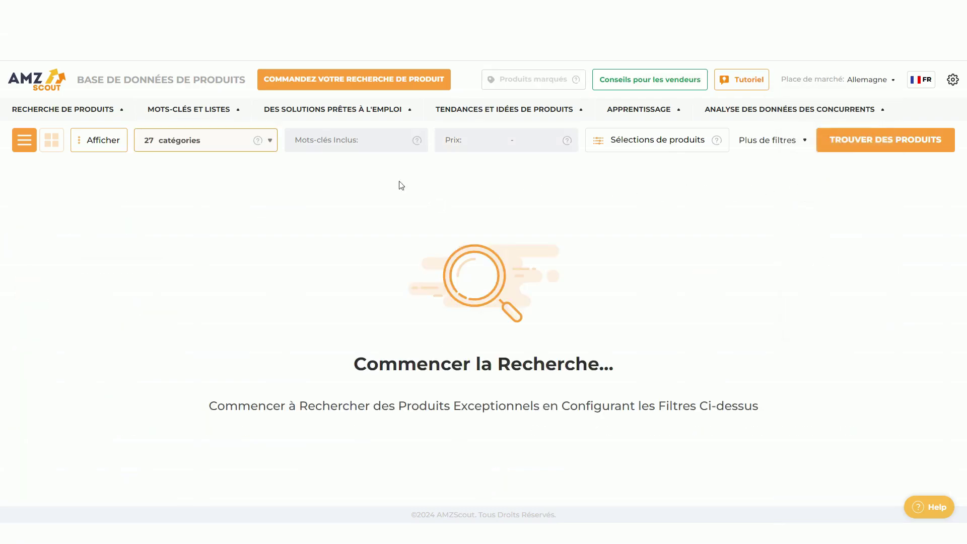
click(868, 143)
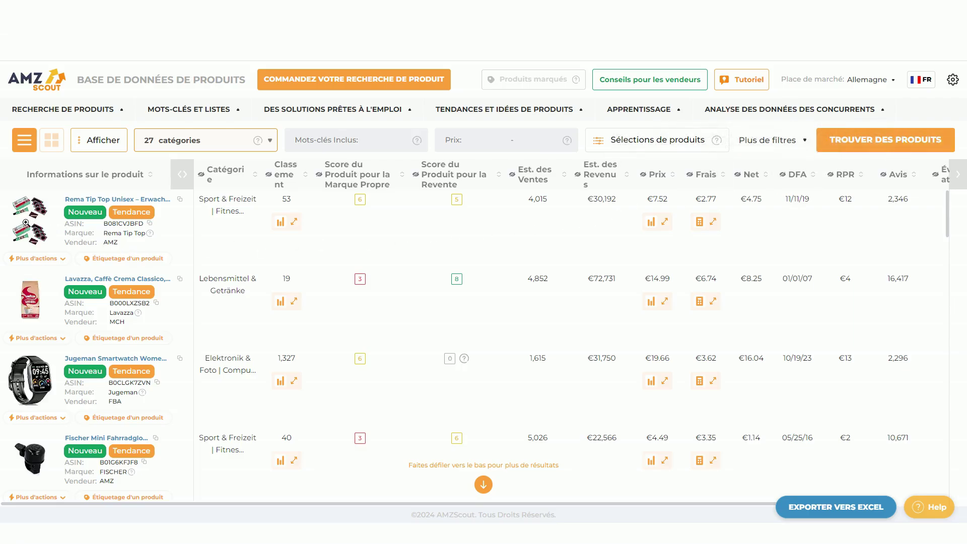
Look through the German marketplace results, comparing the products' estimated sales, revenue, prices, net margins and reviews
scroll(35, 385, down, 10)
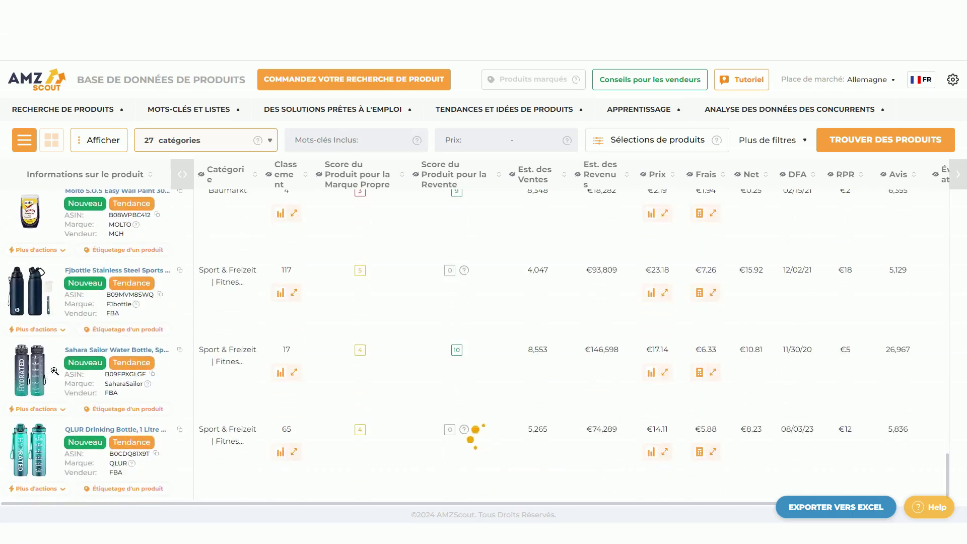
scroll(53, 372, down, 7)
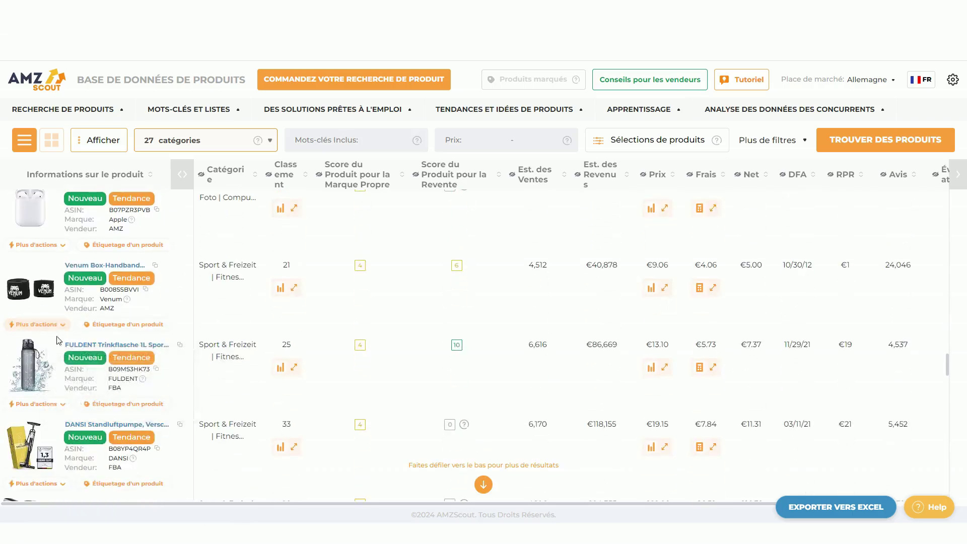
scroll(73, 331, down, 5)
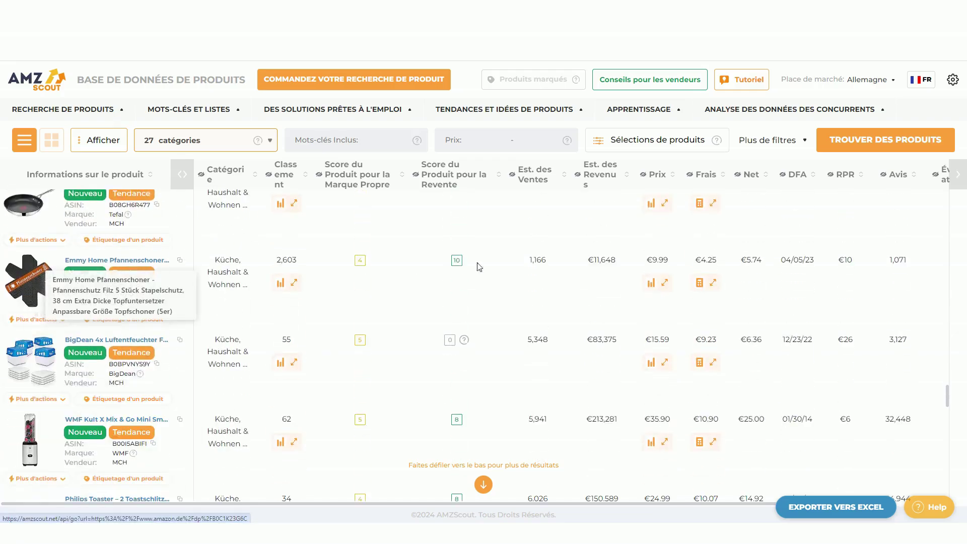
scroll(133, 286, down, 10)
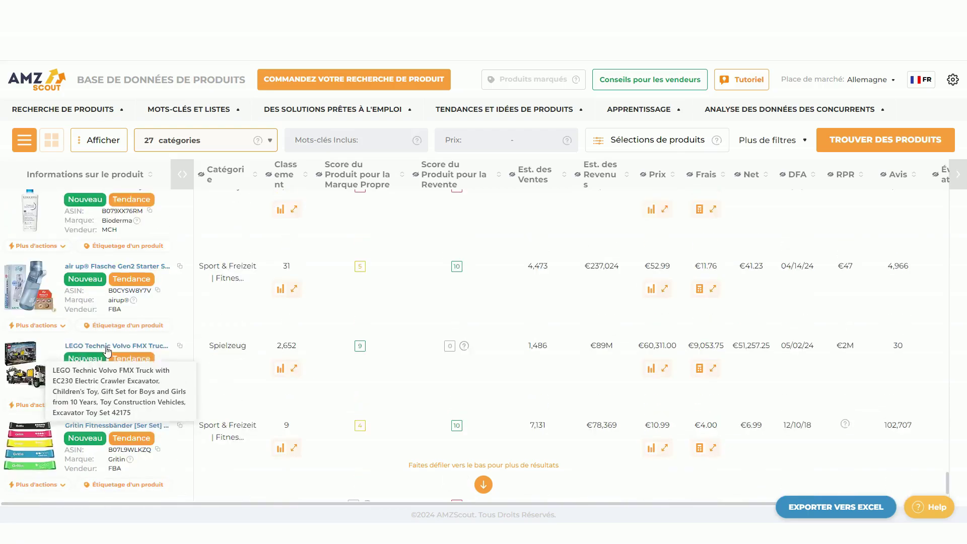
scroll(106, 352, down, 3)
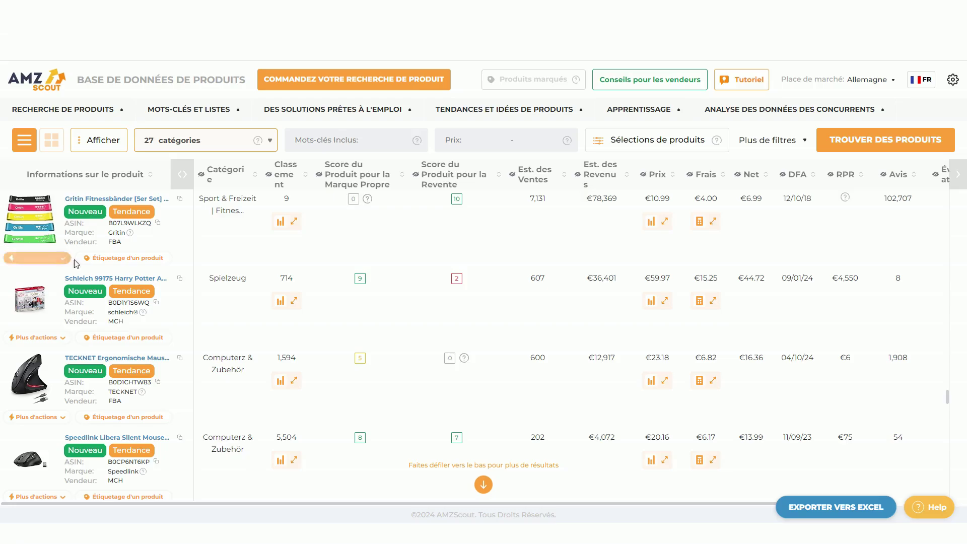
scroll(100, 302, down, 5)
scroll(141, 373, down, 10)
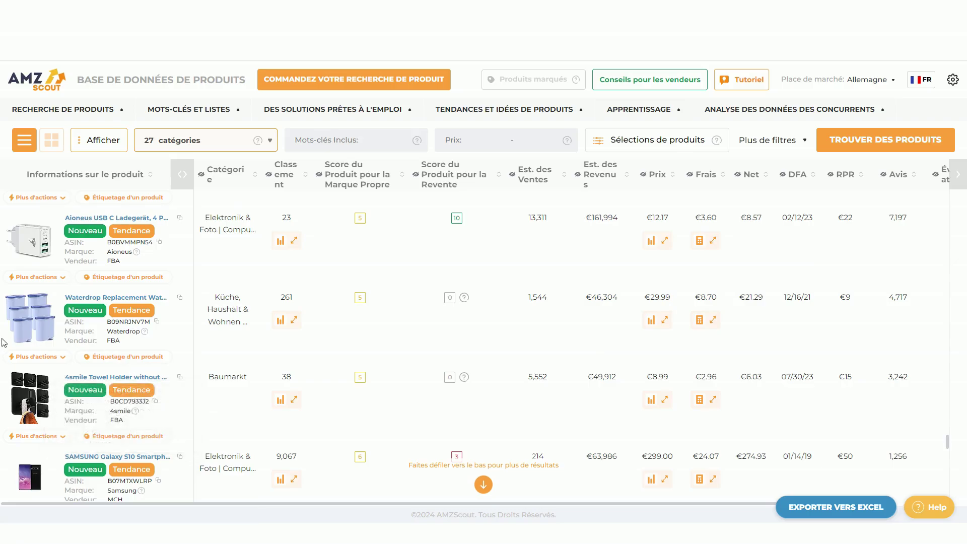
Open the Amazon.de listing of the 4smile towel holder set and examine its photos, rating, past-month purchases and item description
scroll(96, 323, down, 2)
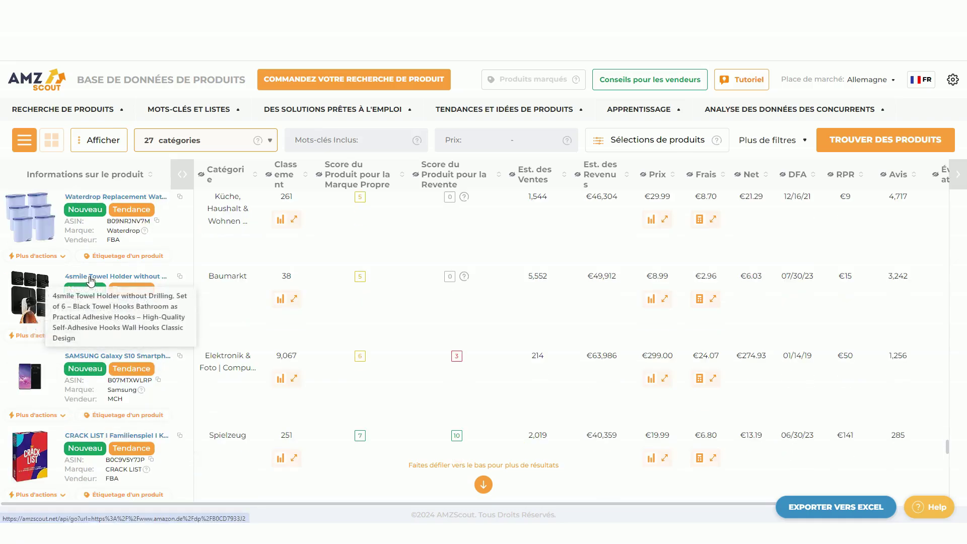
click(100, 279)
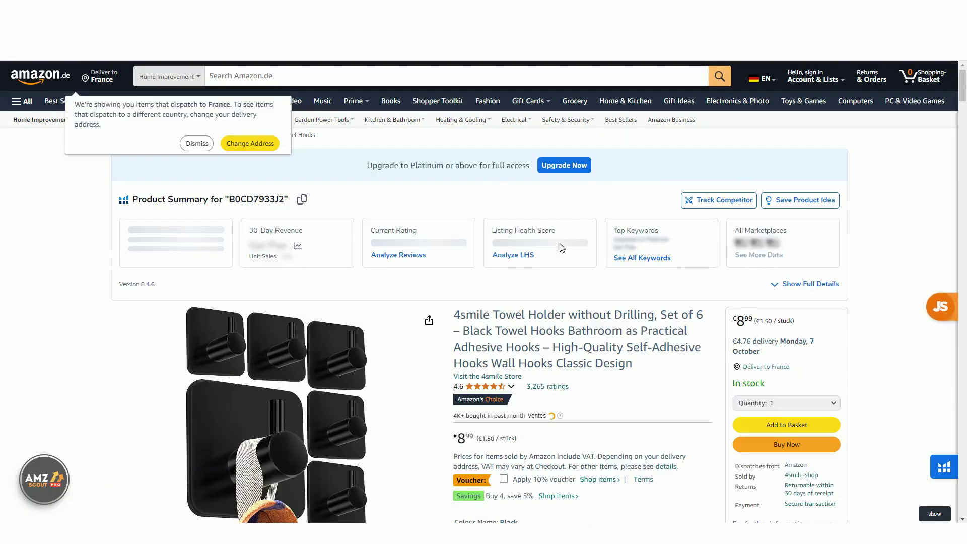
scroll(561, 247, down, 3)
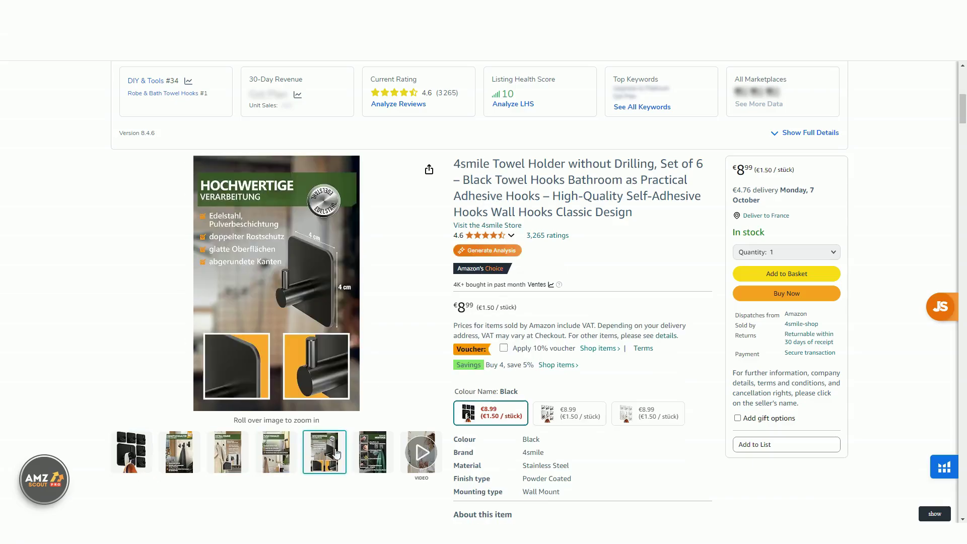
scroll(421, 396, down, 3)
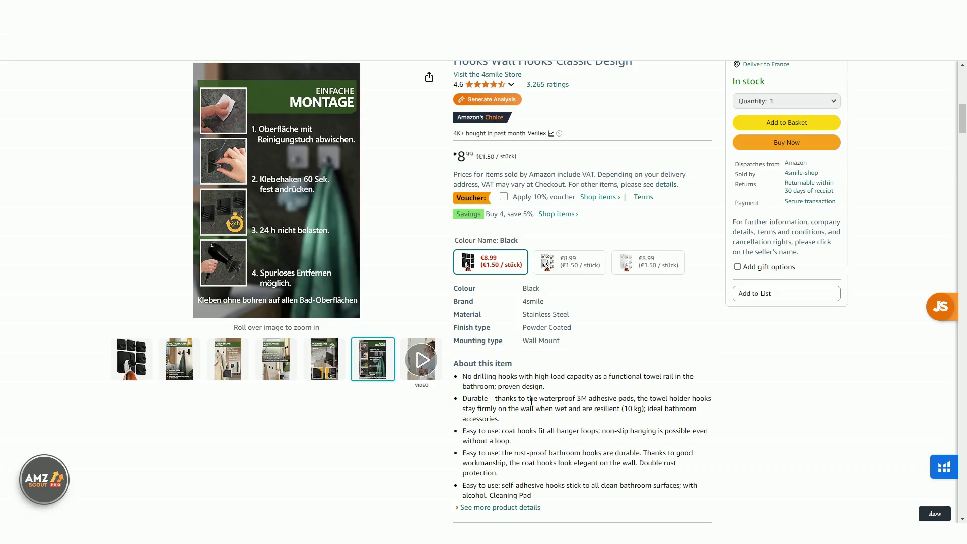
scroll(532, 401, up, 3)
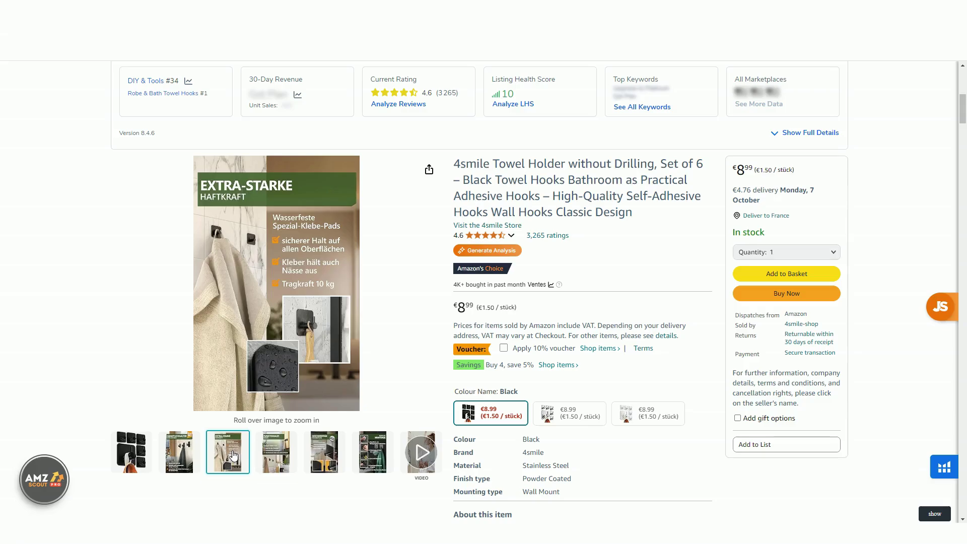
scroll(469, 287, down, 2)
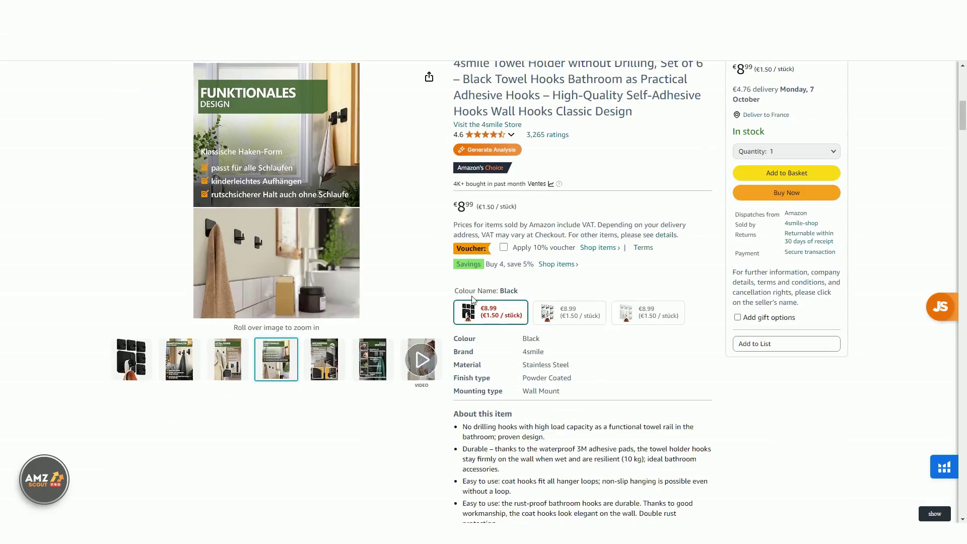
scroll(469, 287, up, 1)
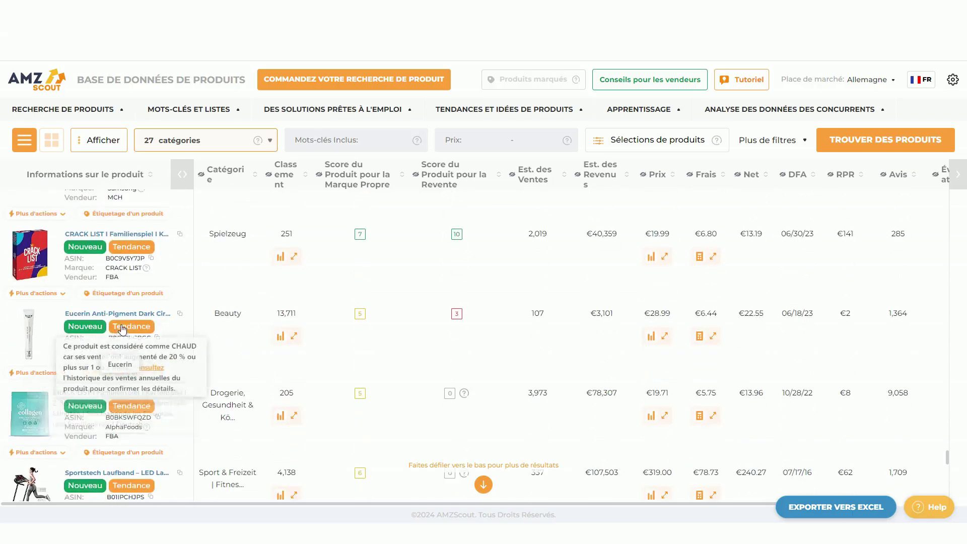
Return to the German product results and continue reviewing the products listed after the towel holder for sales and revenue
scroll(121, 328, down, 2)
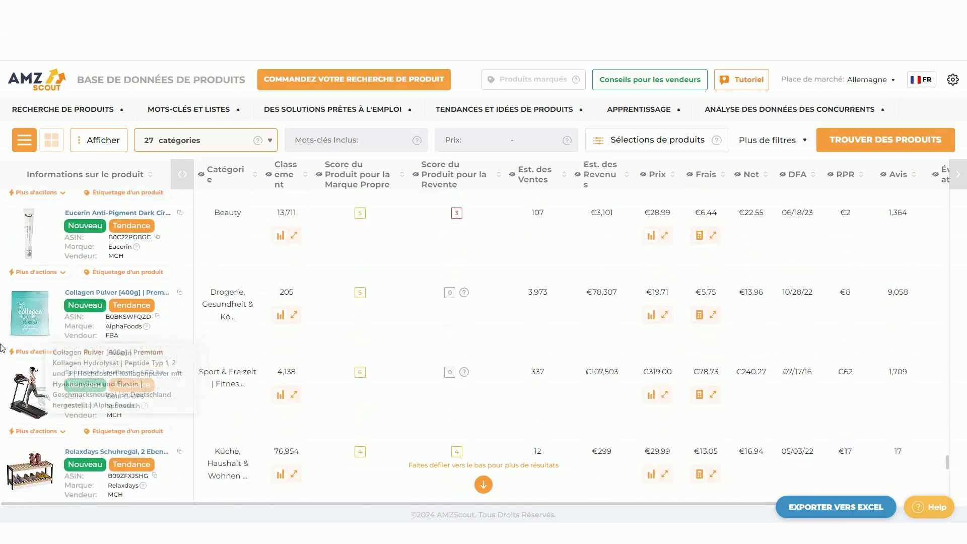
scroll(136, 347, down, 10)
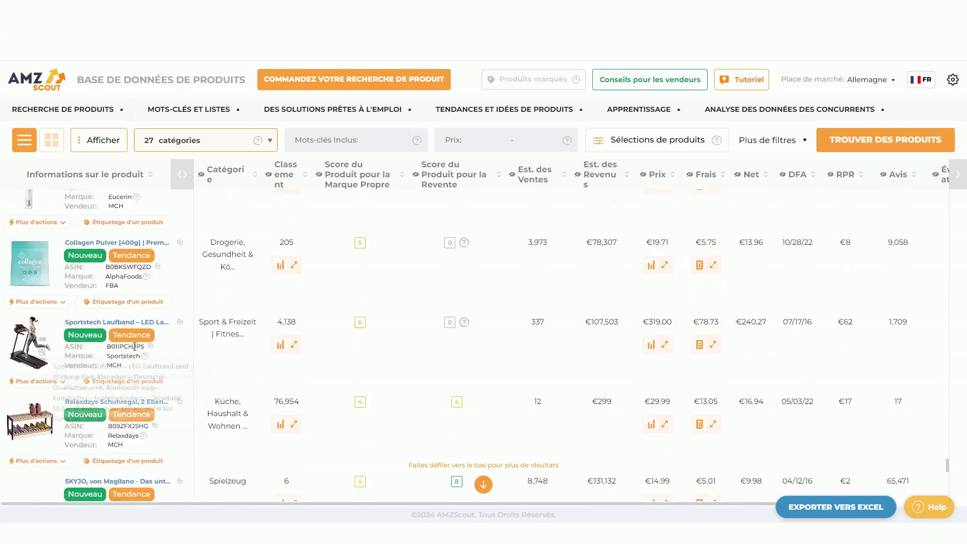
scroll(129, 352, down, 10)
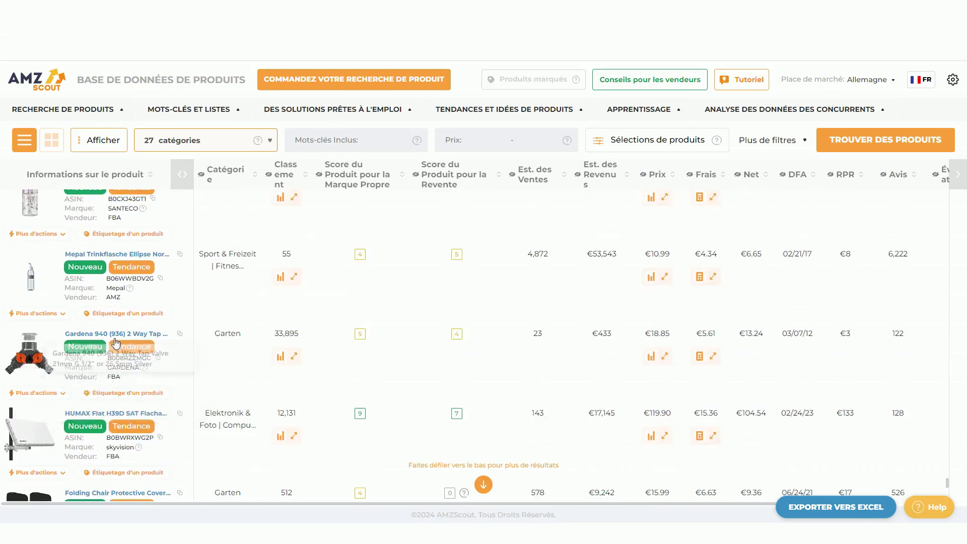
scroll(123, 354, down, 10)
scroll(534, 289, down, 5)
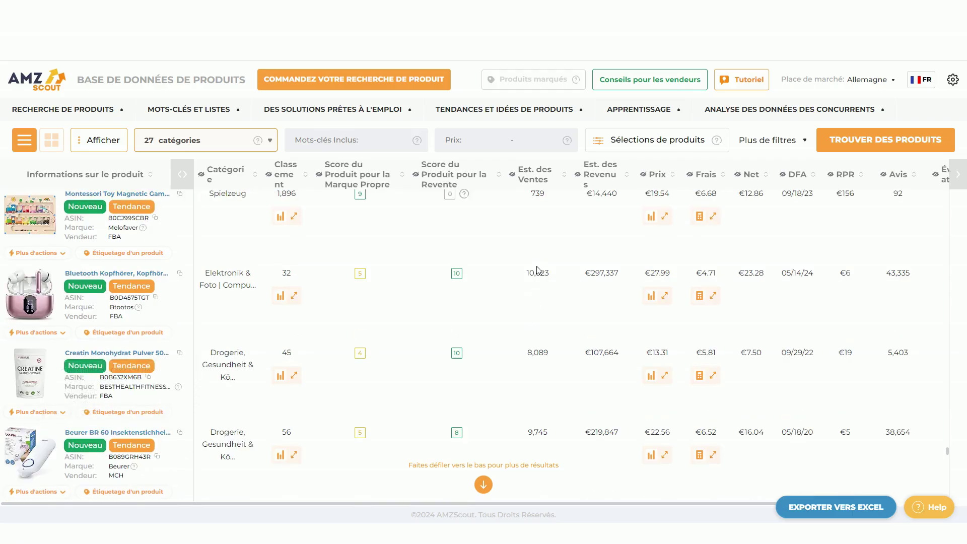
Examine further German products across electronics, games, household, garden and sports categories, comparing estimated sales, revenue, prices, net margins and reviews
scroll(533, 362, down, 5)
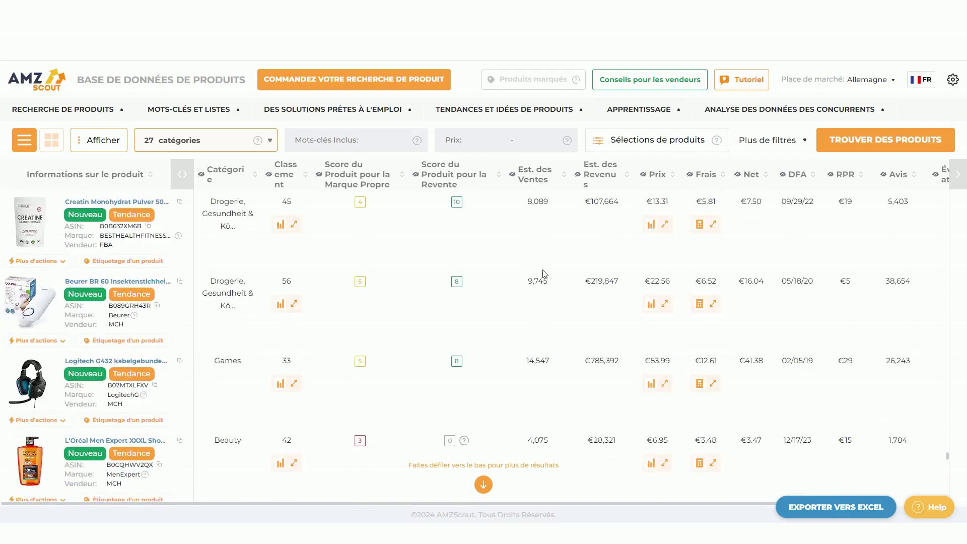
scroll(528, 389, down, 8)
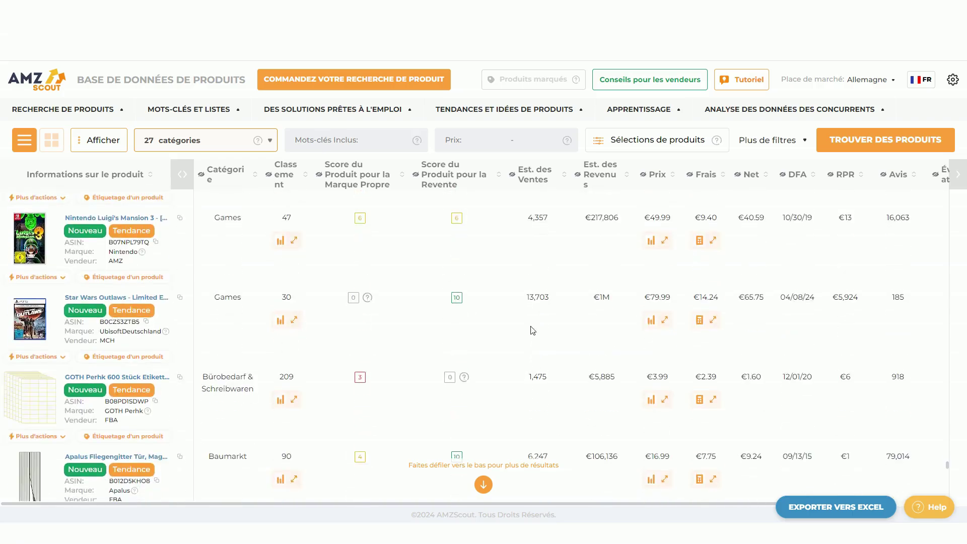
scroll(544, 393, down, 1)
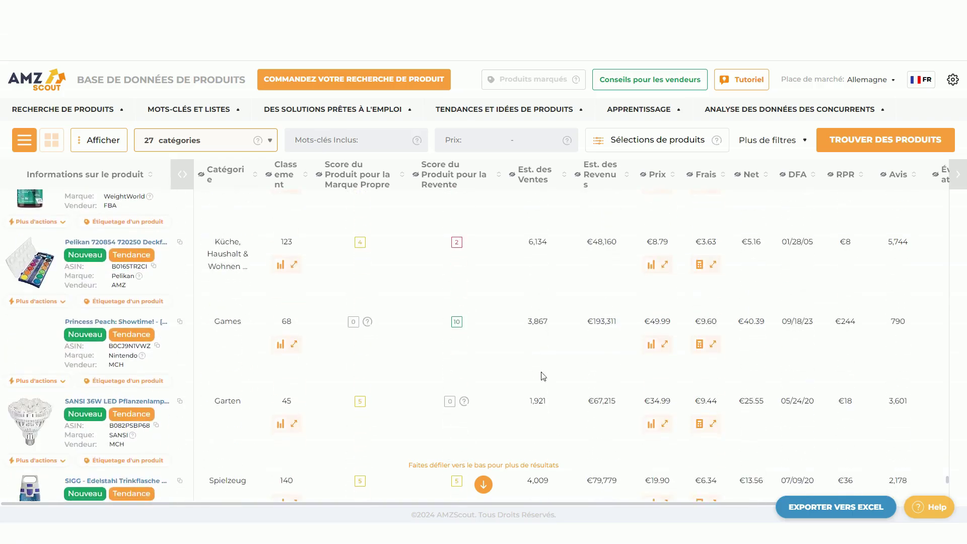
scroll(535, 373, down, 5)
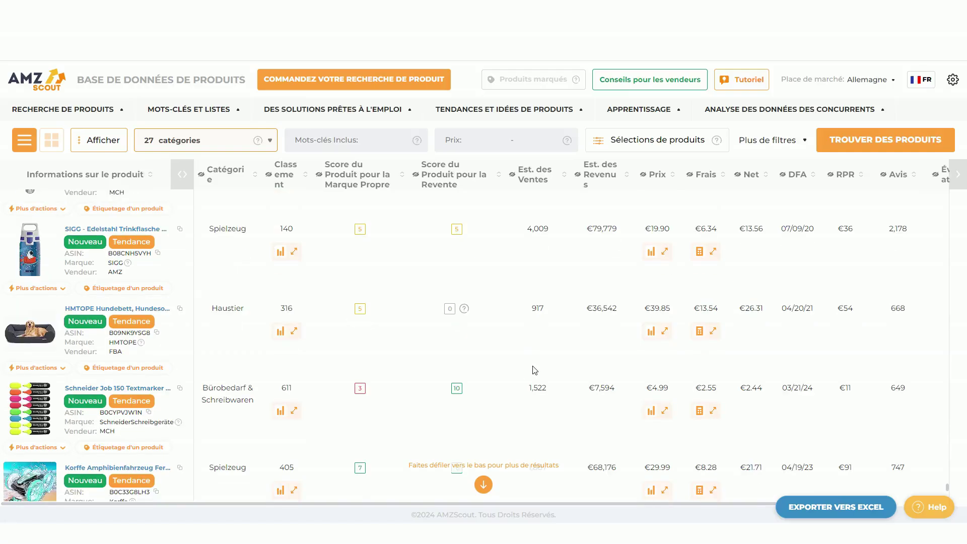
scroll(539, 390, down, 5)
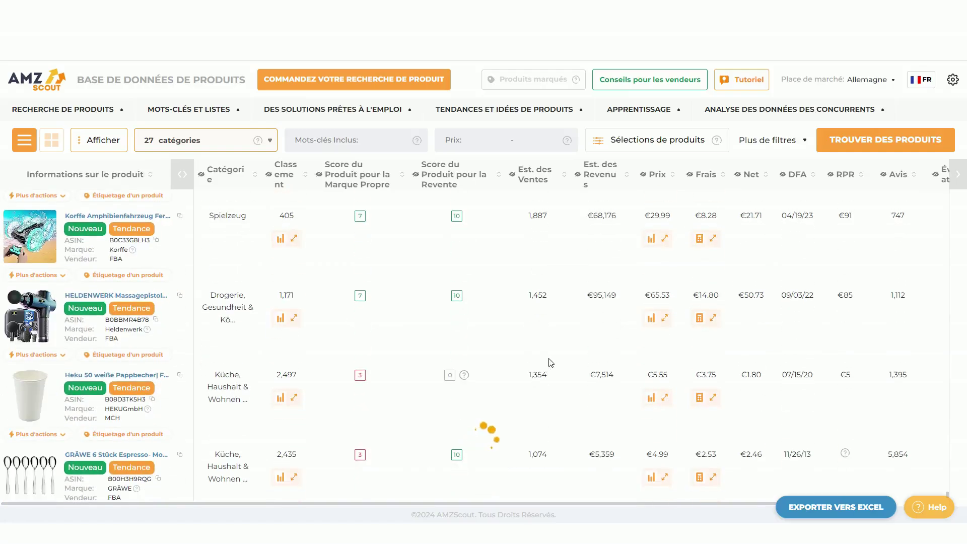
scroll(545, 373, down, 3)
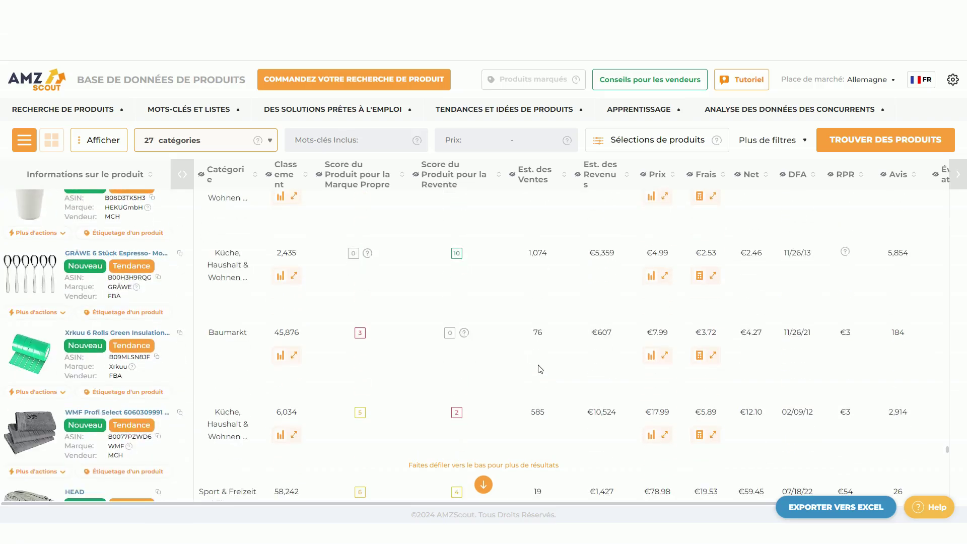
scroll(540, 374, down, 3)
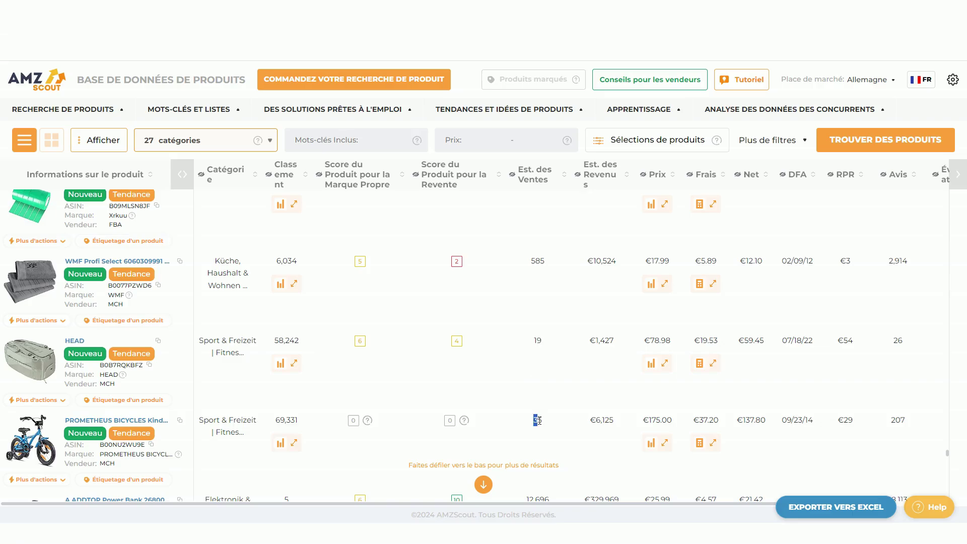
scroll(542, 383, down, 5)
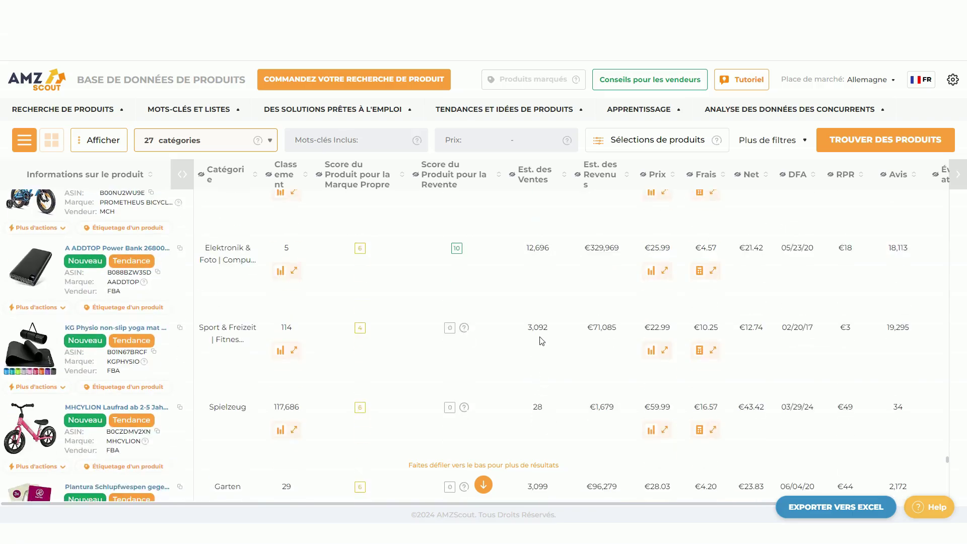
scroll(543, 345, down, 5)
scroll(548, 347, down, 5)
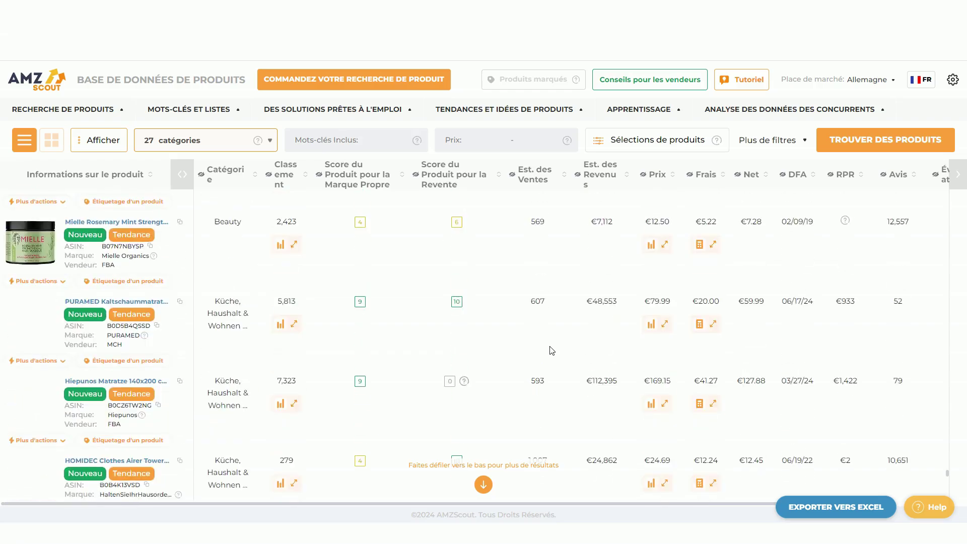
scroll(551, 348, down, 4)
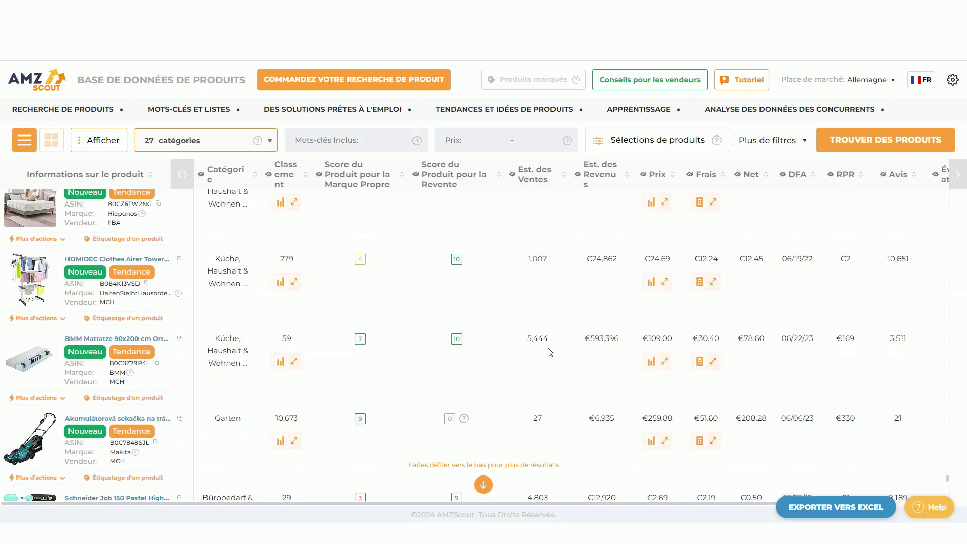
scroll(552, 354, down, 5)
scroll(547, 359, down, 10)
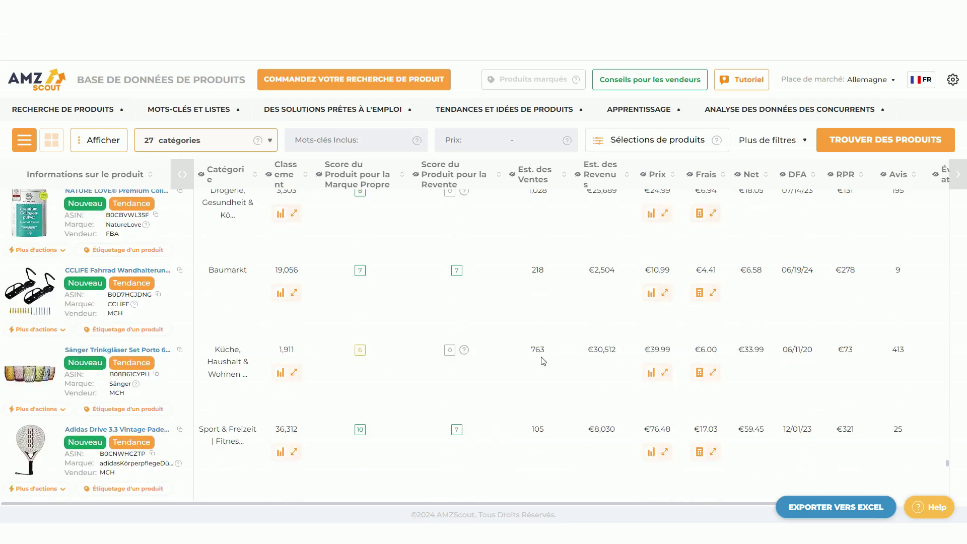
scroll(529, 360, down, 5)
scroll(515, 375, down, 4)
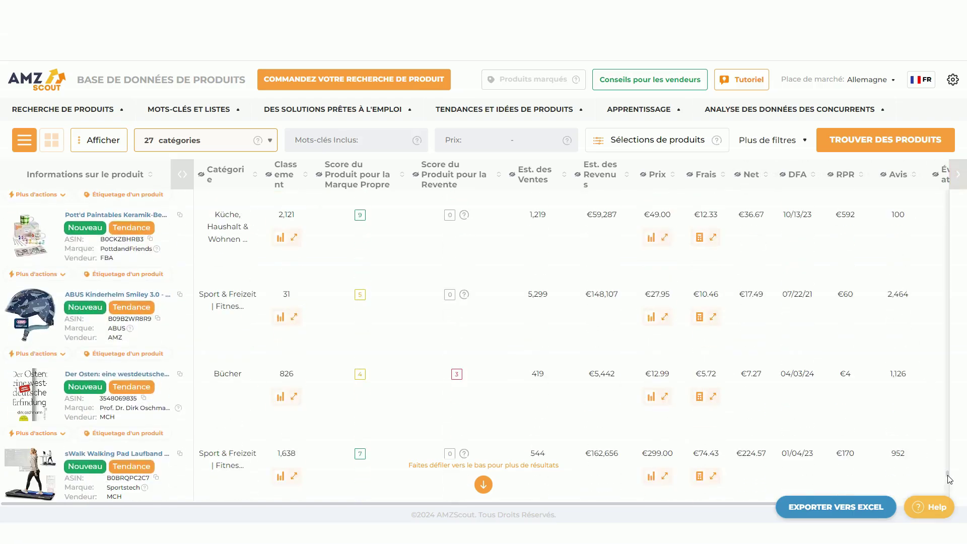
Go back through the reviewed German products, from the mattresses and clothes airer up to the start of the results list
drag(945, 478, 948, 455)
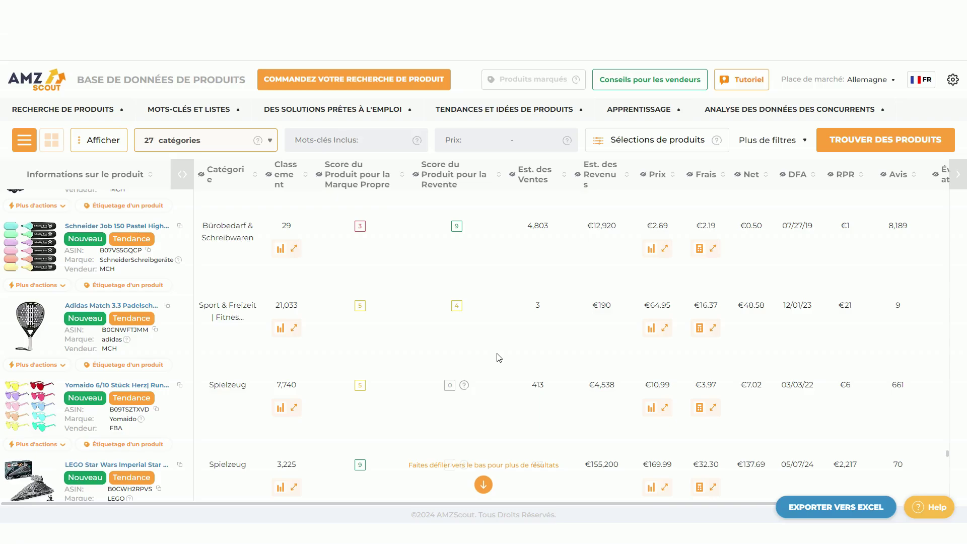
scroll(503, 341, up, 4)
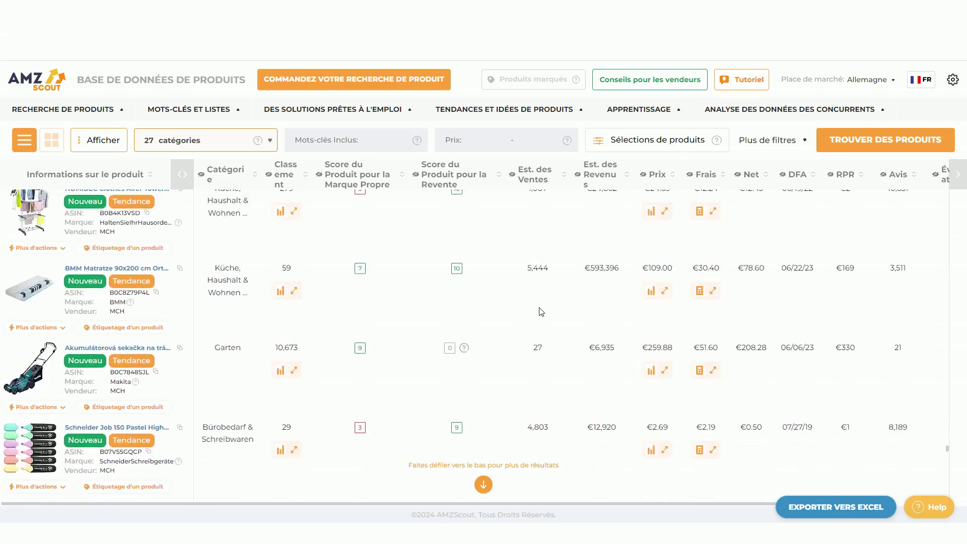
scroll(534, 306, up, 2)
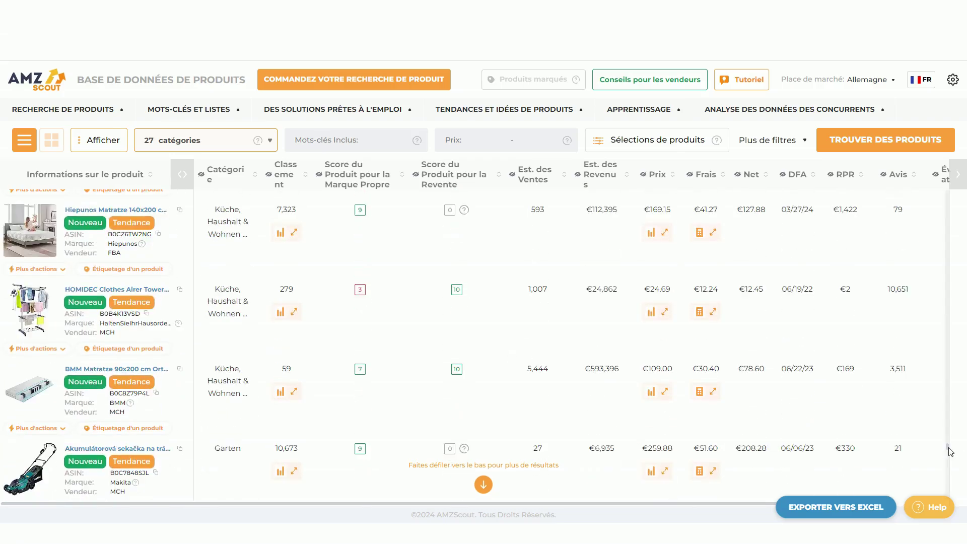
drag(951, 452, 949, 443)
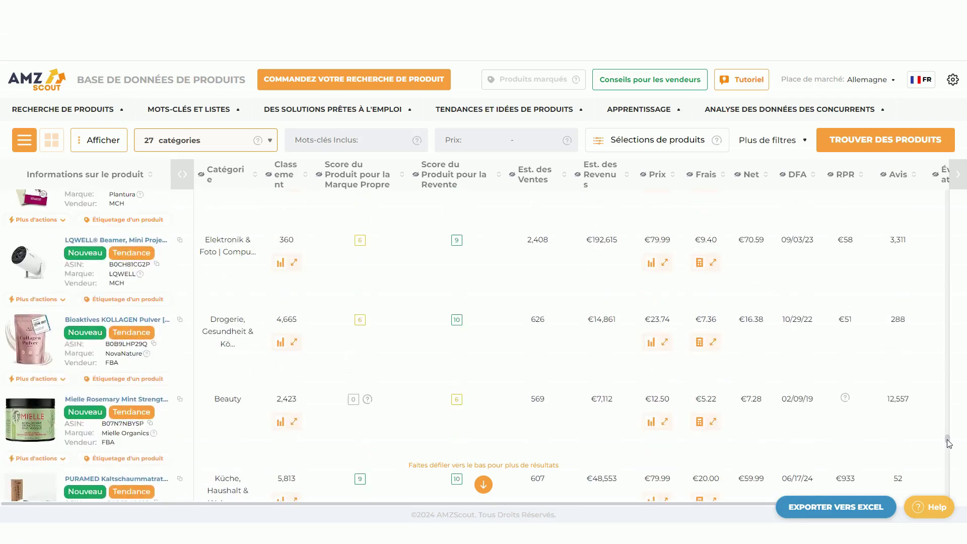
drag(949, 443, 951, 190)
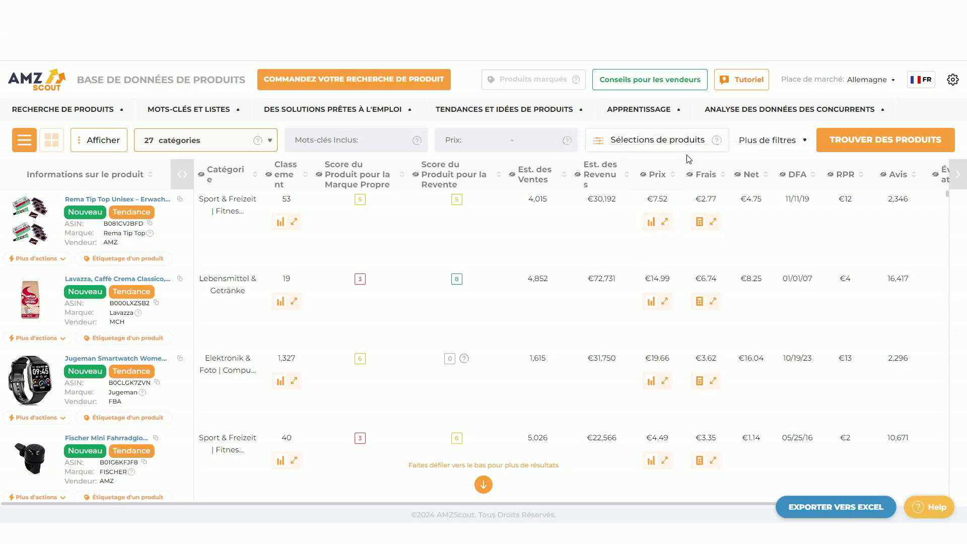
mouse_move(680, 120)
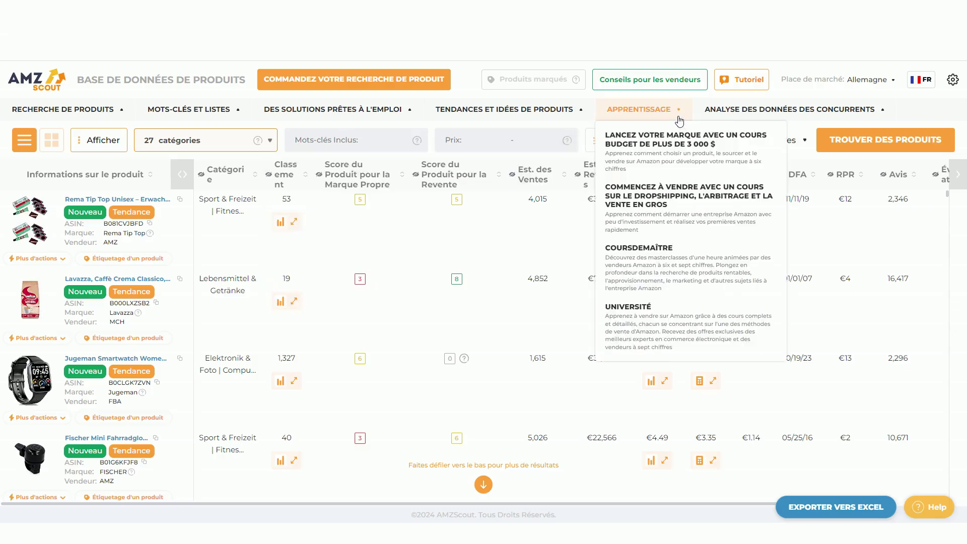